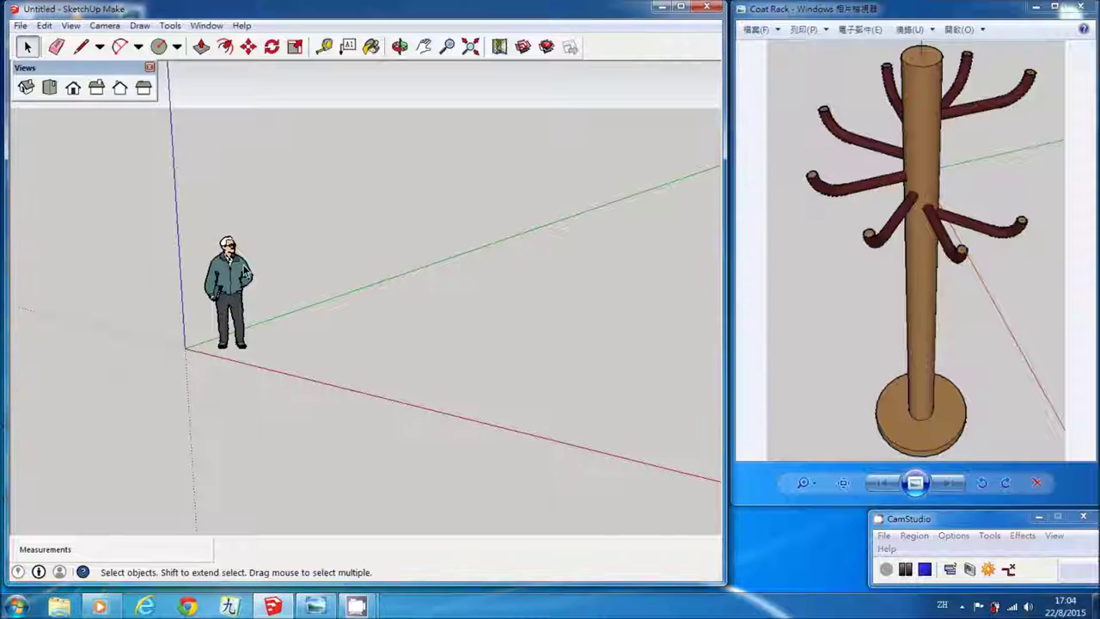
Delete the sample figure and draw a 15mm-radius circle at the origin in Front view
key(Delete)
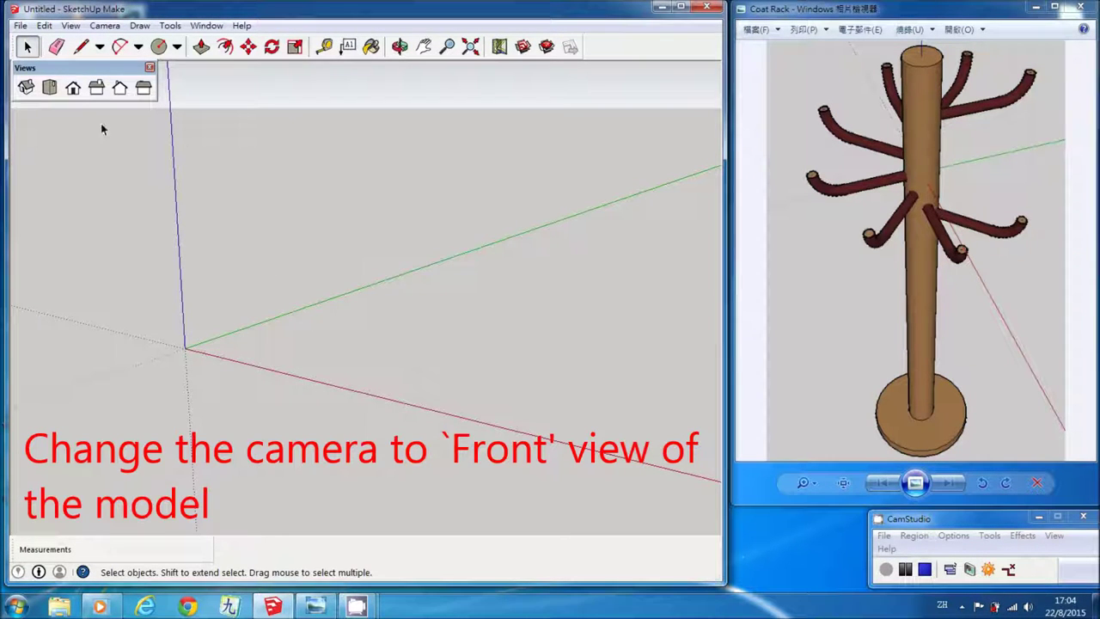
click(73, 88)
click(159, 47)
click(366, 298)
text(15)
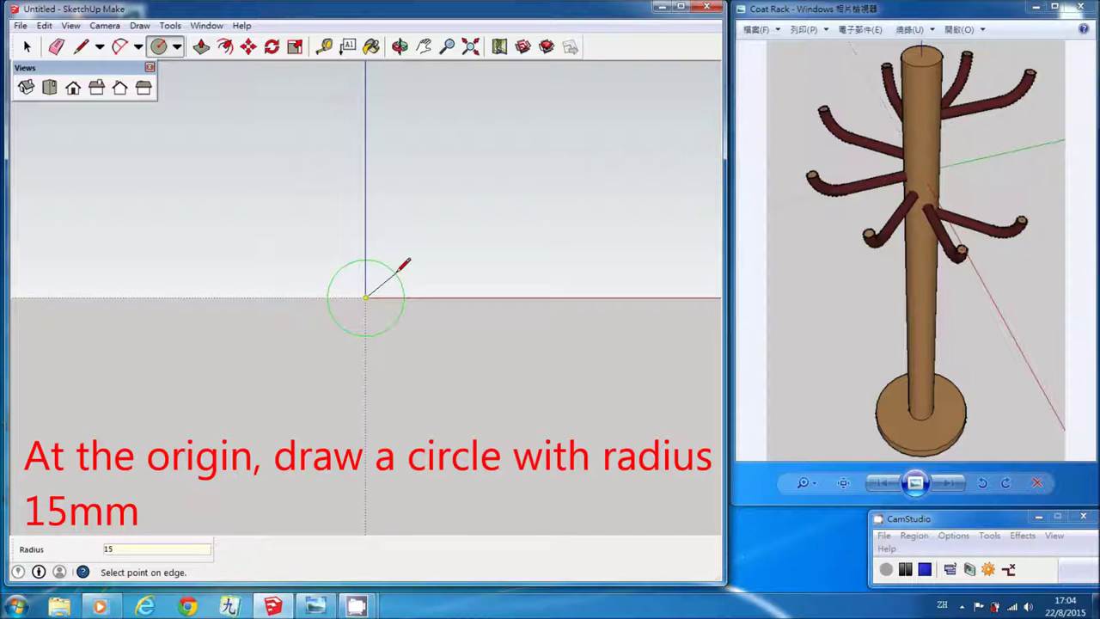
key(Return)
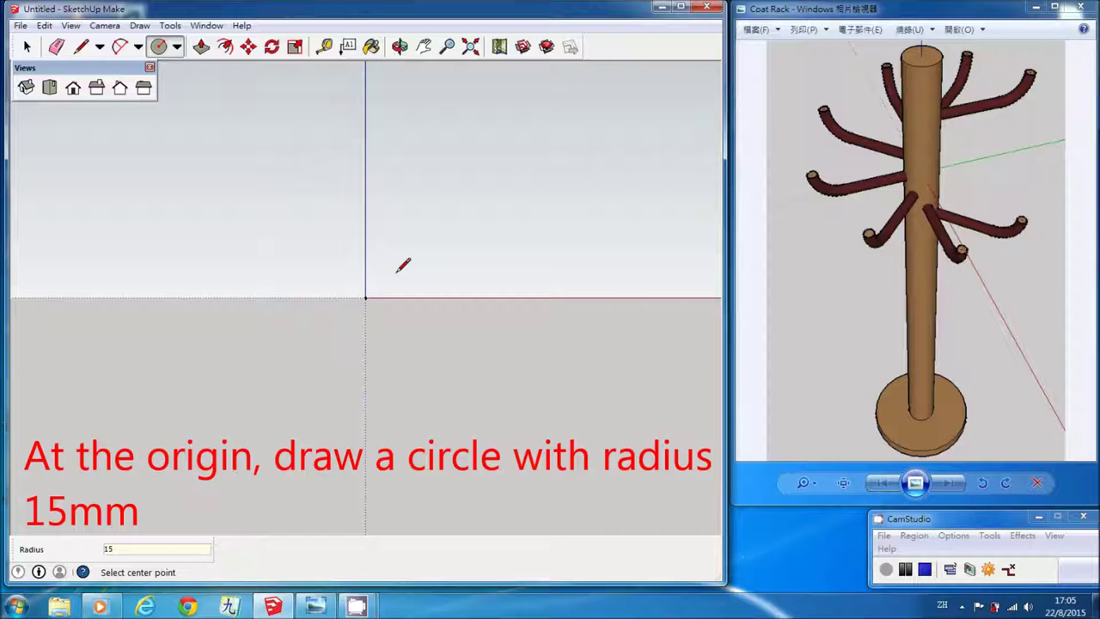
View the 15mm circle edge-on from the Right, zoomed out and panned to the left
click(99, 93)
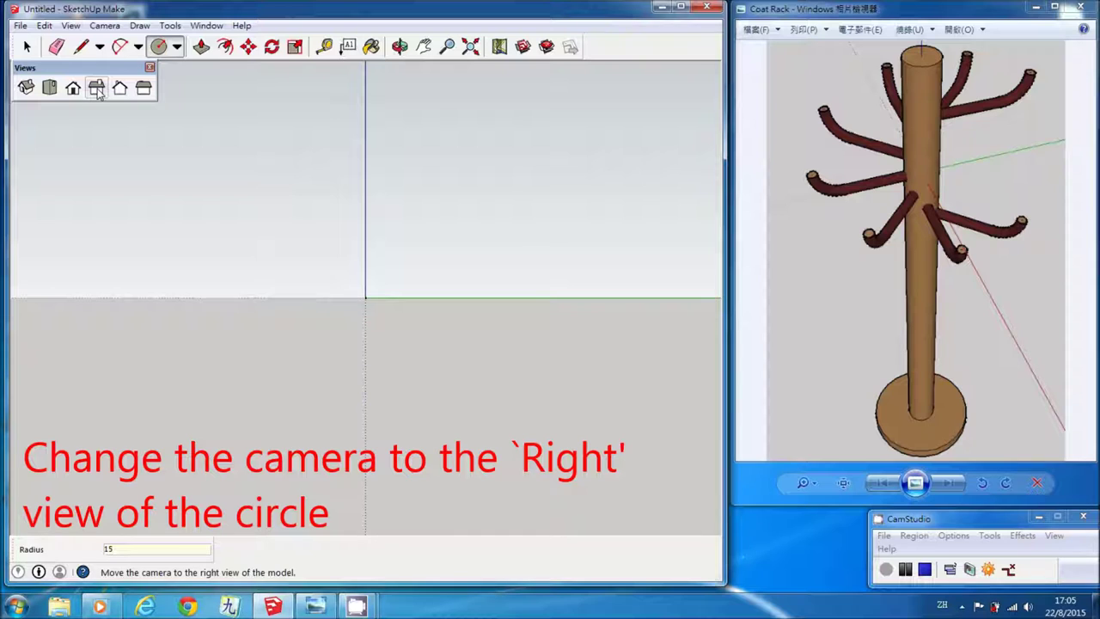
click(471, 48)
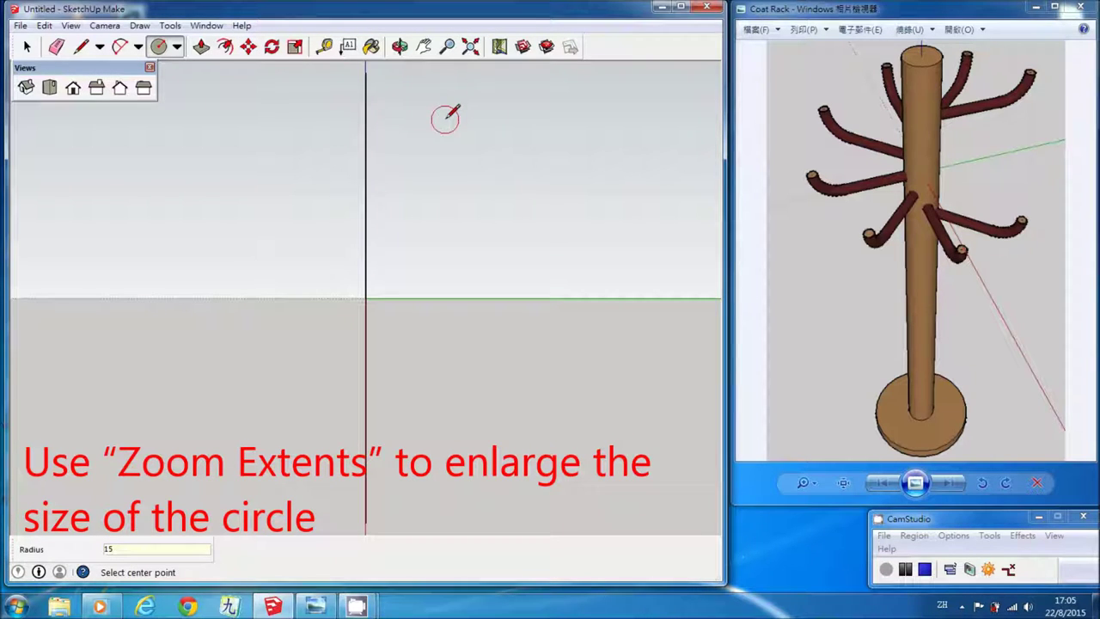
click(447, 47)
scroll(446, 104, down, 3)
scroll(446, 104, down, 2)
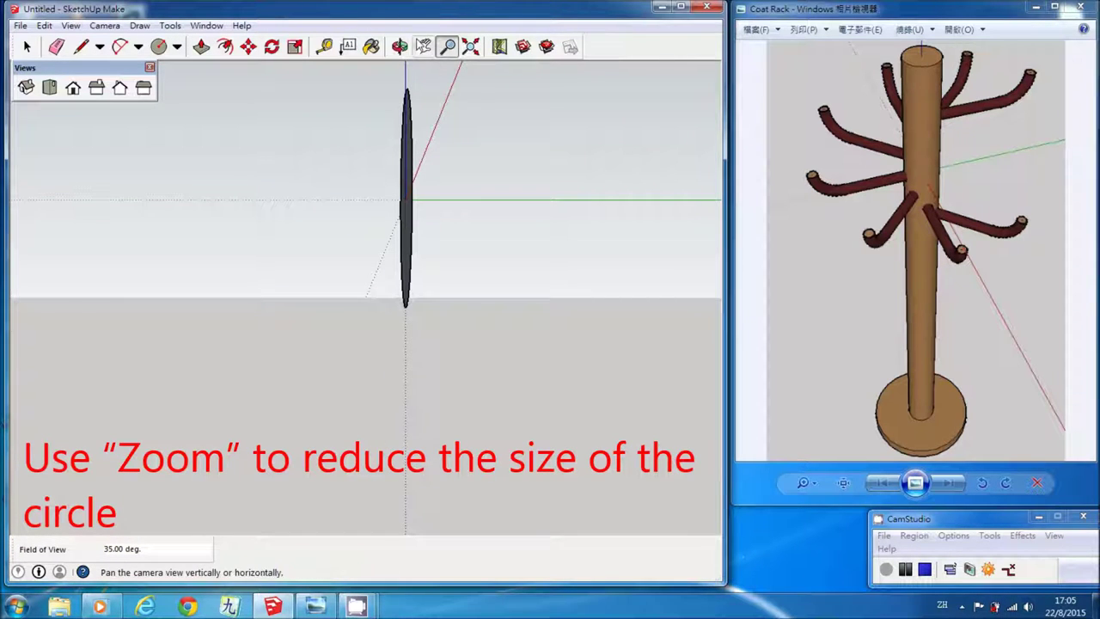
click(423, 47)
mouse_move(400, 189)
mouse_down()
mouse_move(176, 318)
mouse_move(150, 348)
mouse_up()
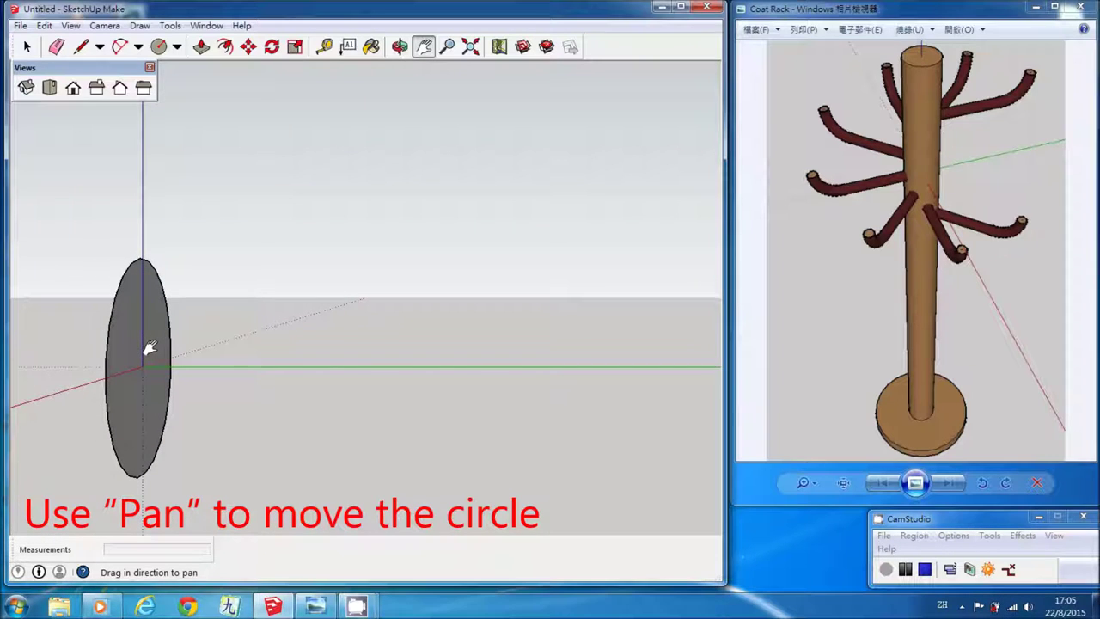
Draw a 200mm line from the circle's centre at the origin and reframe the view
click(81, 47)
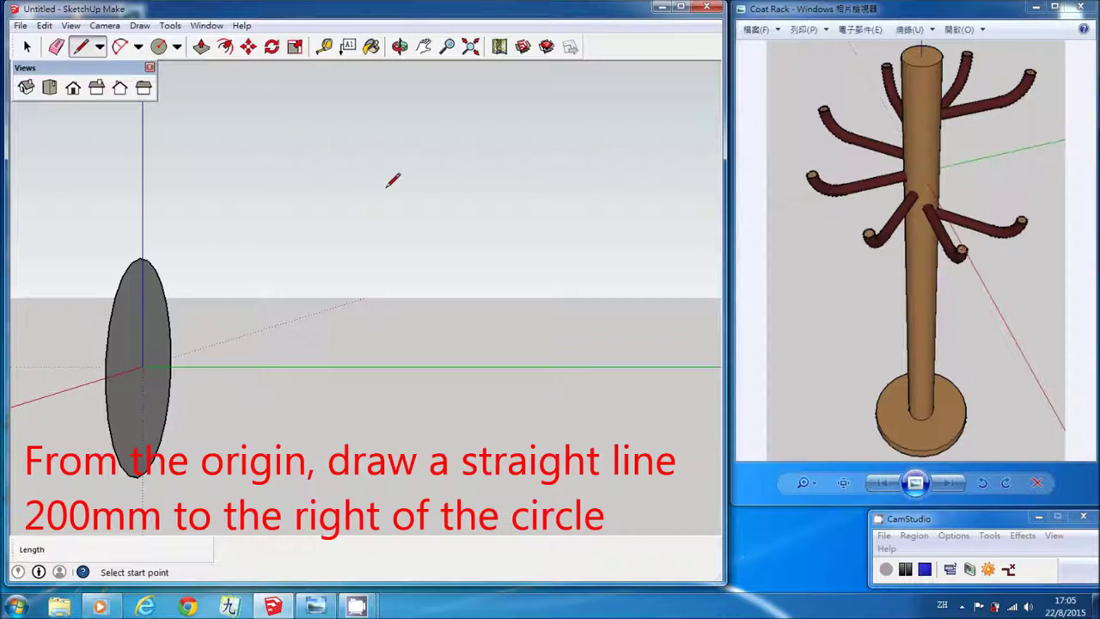
click(143, 366)
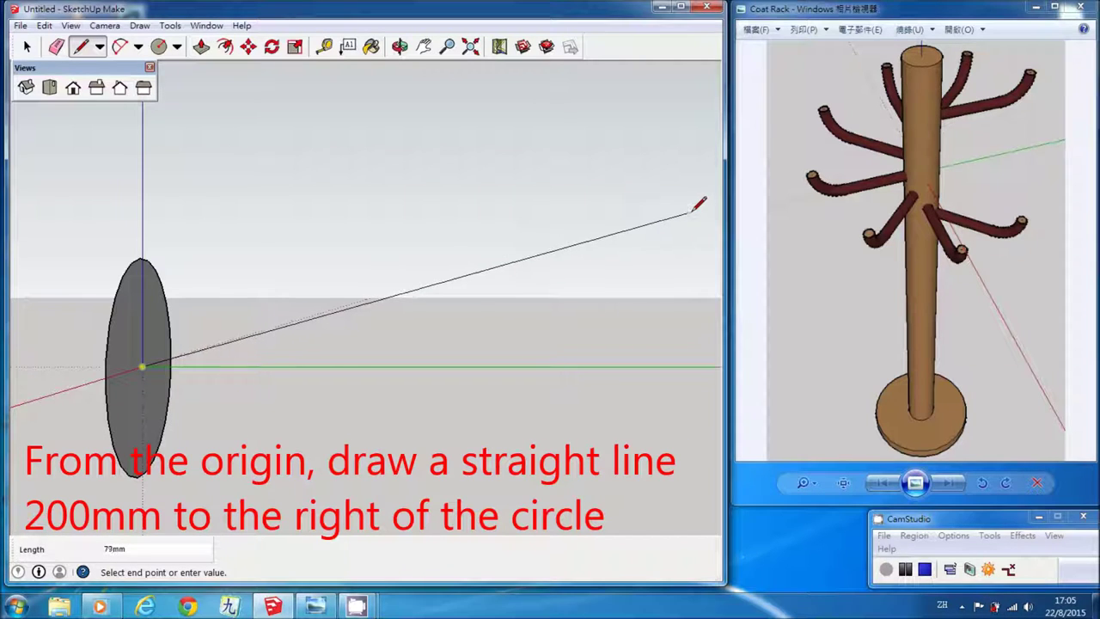
text(200)
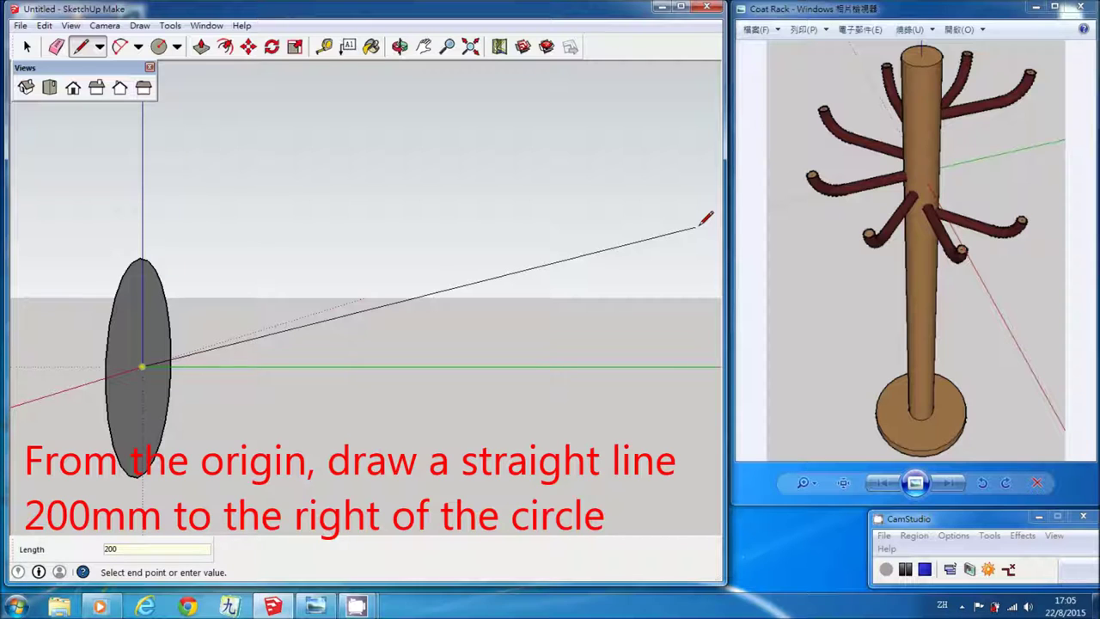
key(Return)
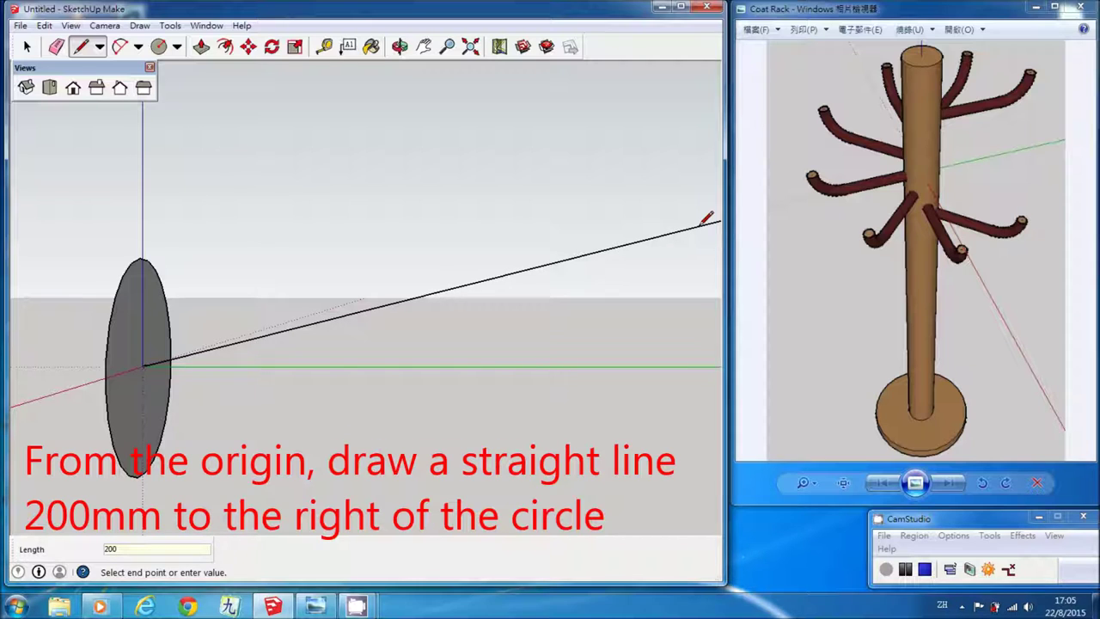
key(Escape)
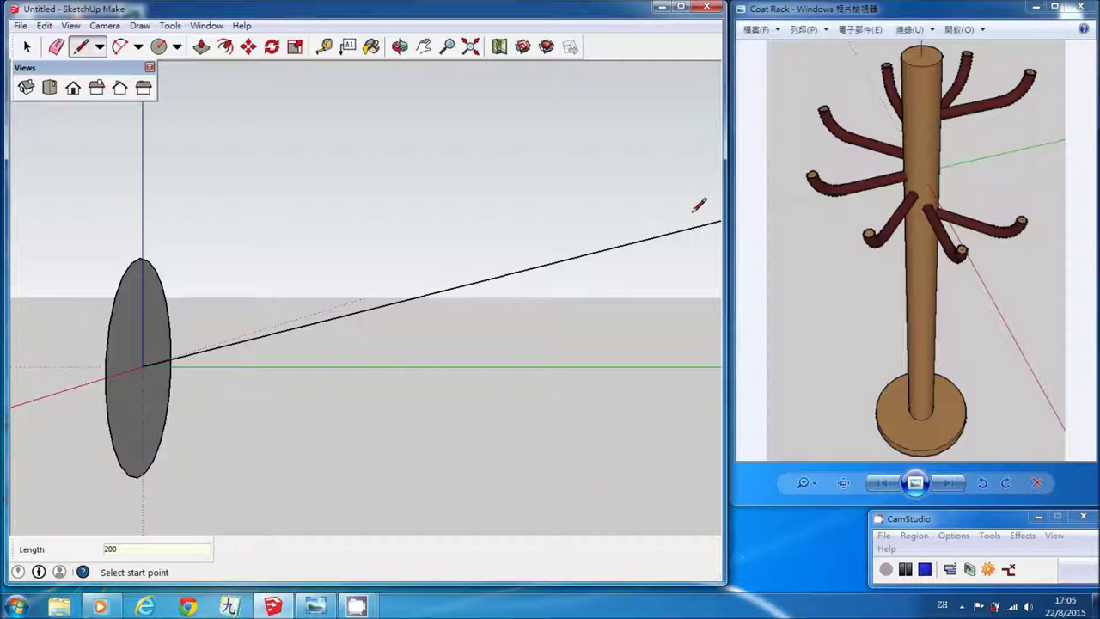
click(470, 46)
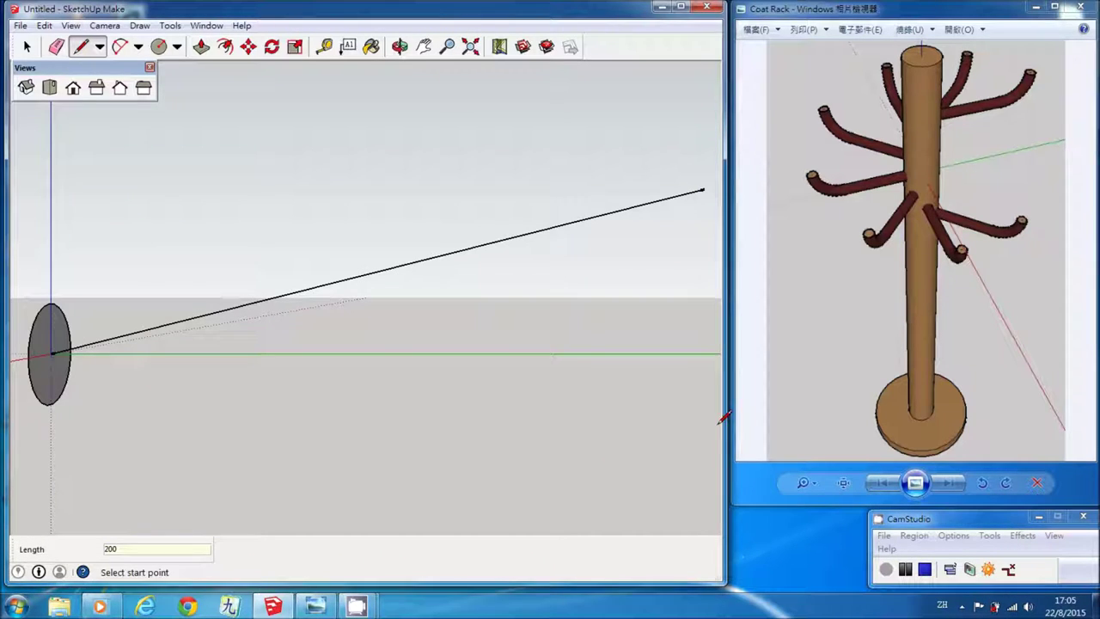
click(925, 570)
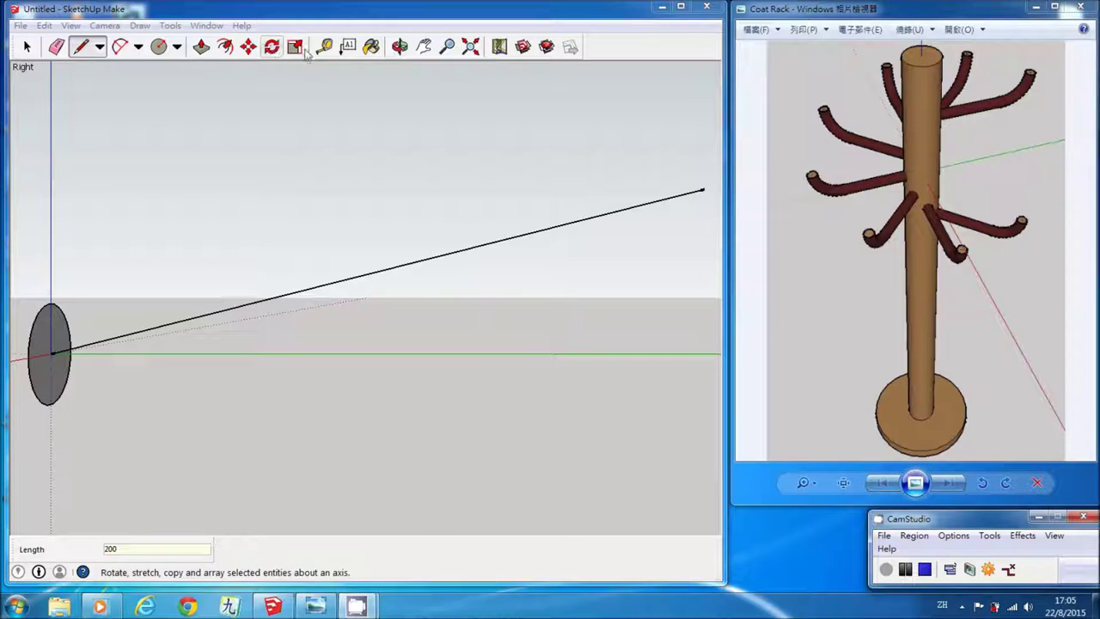
click(445, 49)
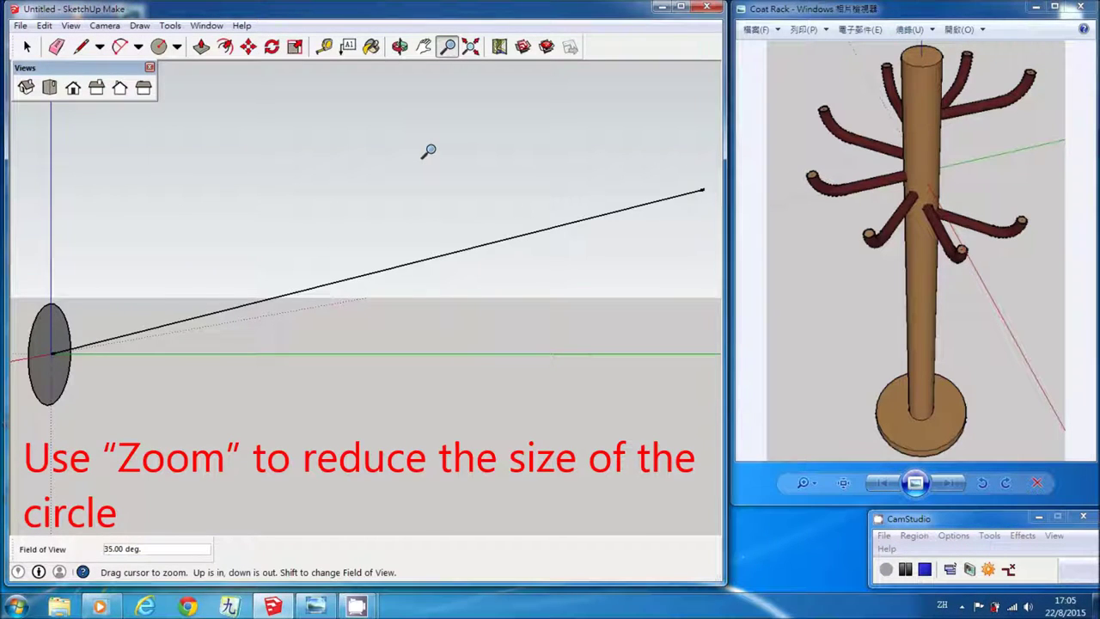
scroll(428, 151, down, 2)
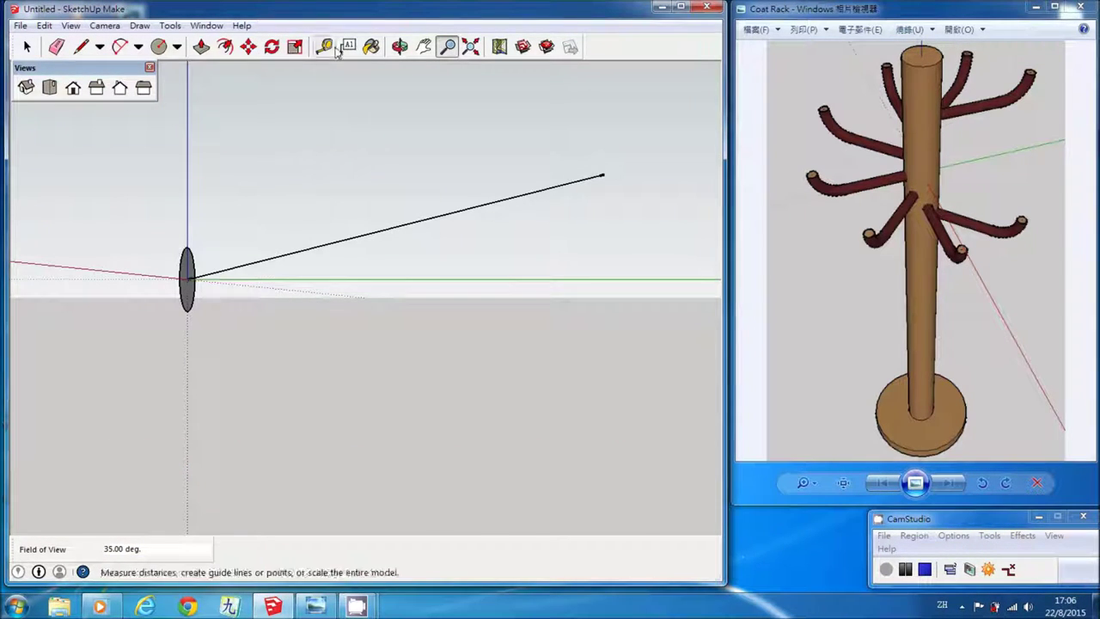
click(423, 46)
mouse_move(206, 228)
mouse_down()
mouse_move(192, 343)
mouse_move(226, 361)
mouse_move(211, 364)
mouse_up()
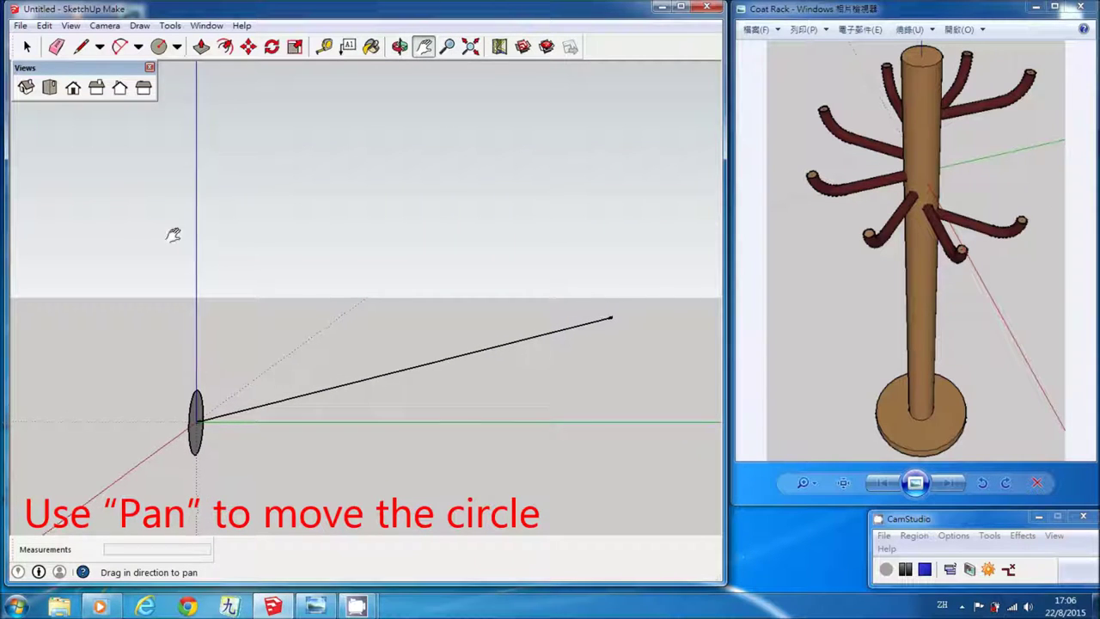
Add a 75mm arc bulging upward from the far end of the 200mm line
click(120, 47)
click(612, 317)
text(75)
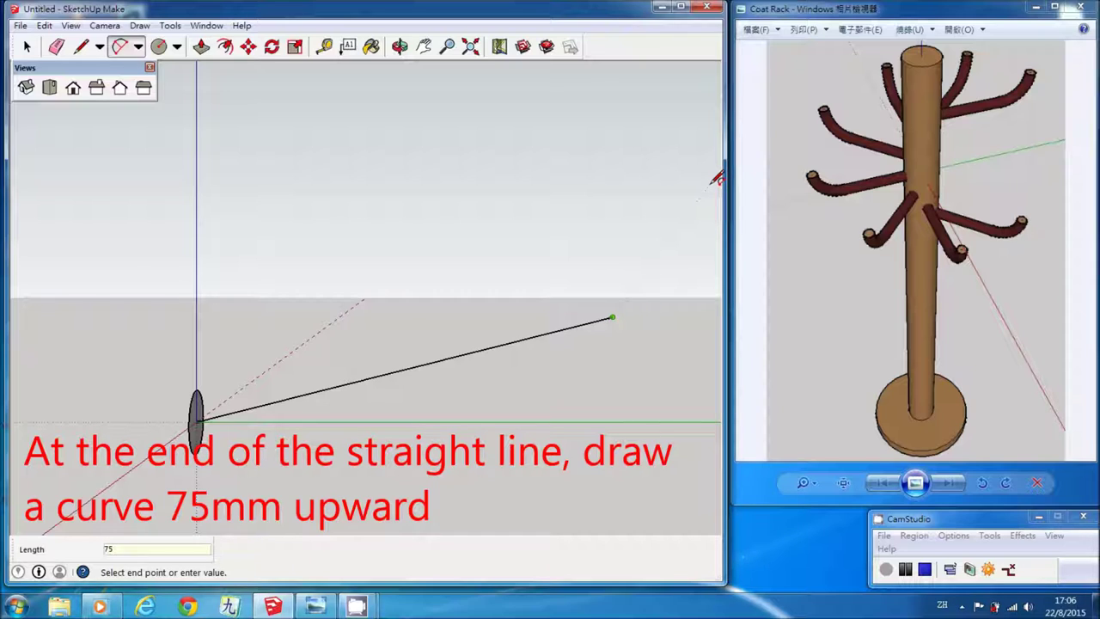
key(Return)
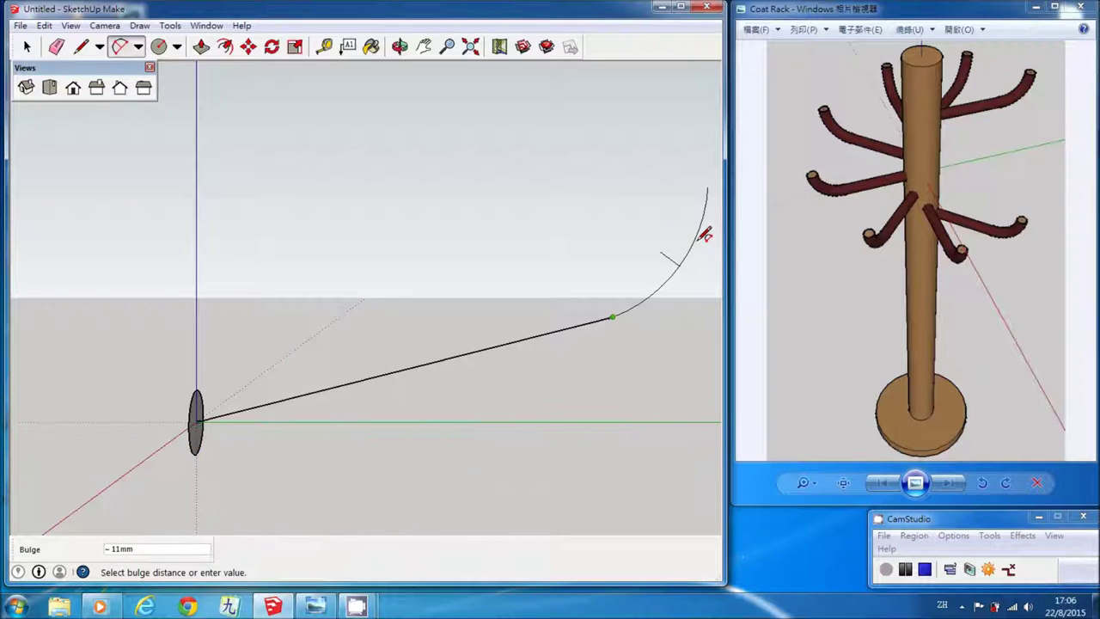
click(703, 238)
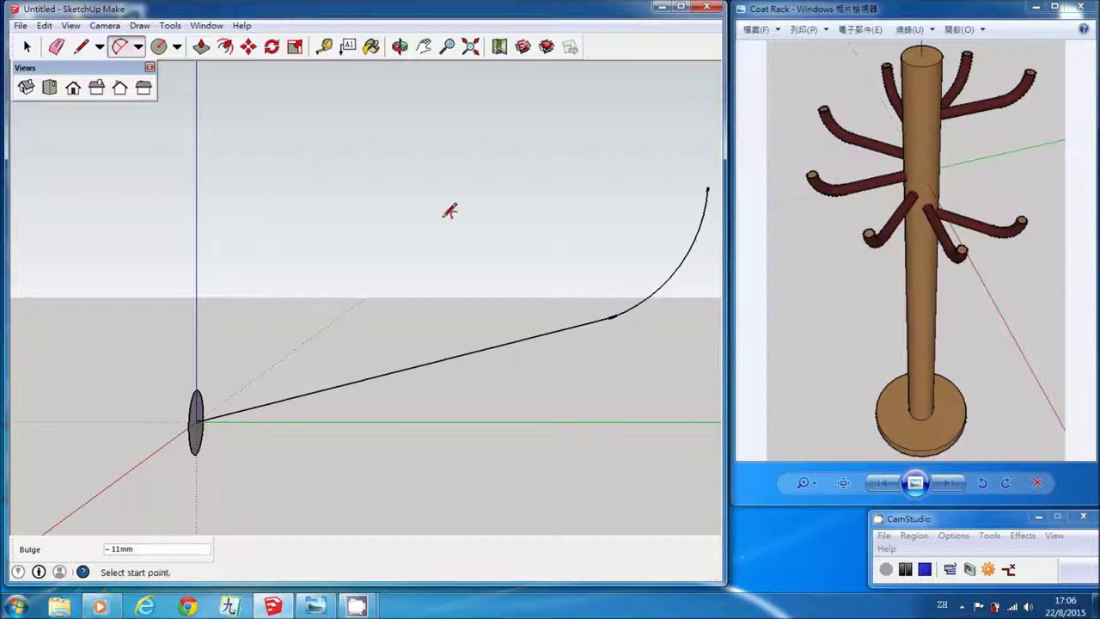
click(26, 46)
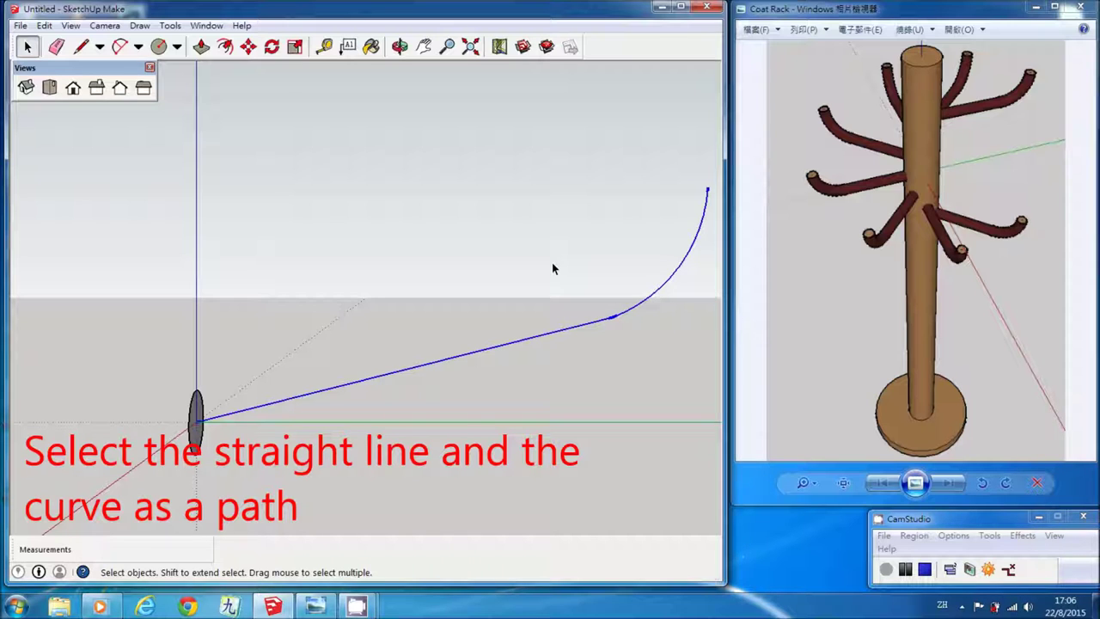
Sweep the 15mm circle along the line-and-arc path with Follow Me into a hook tube
click(169, 25)
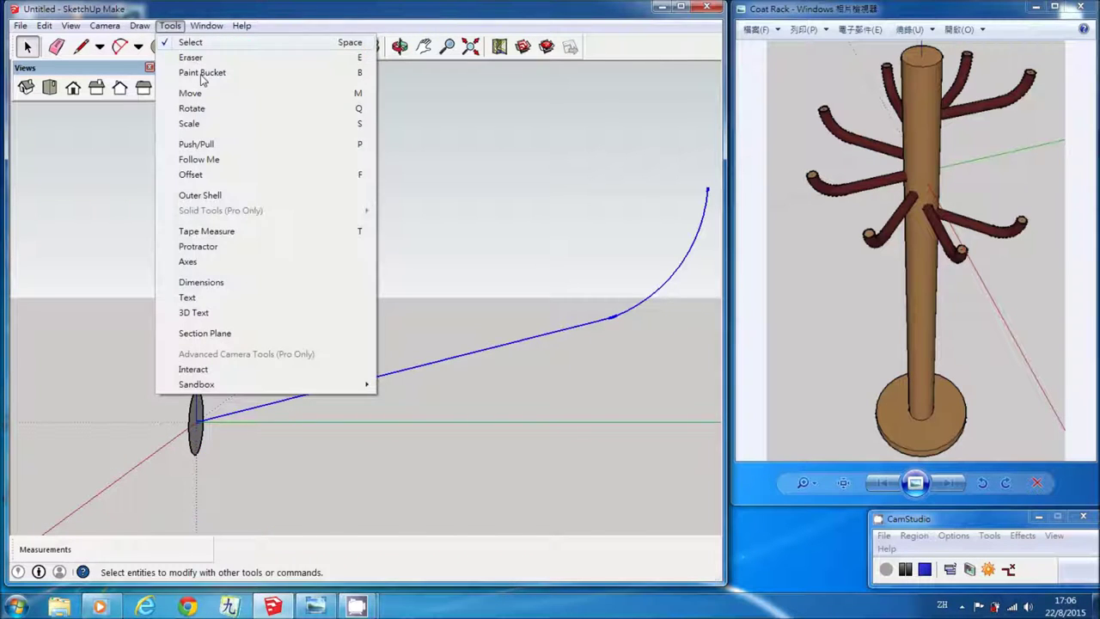
click(190, 160)
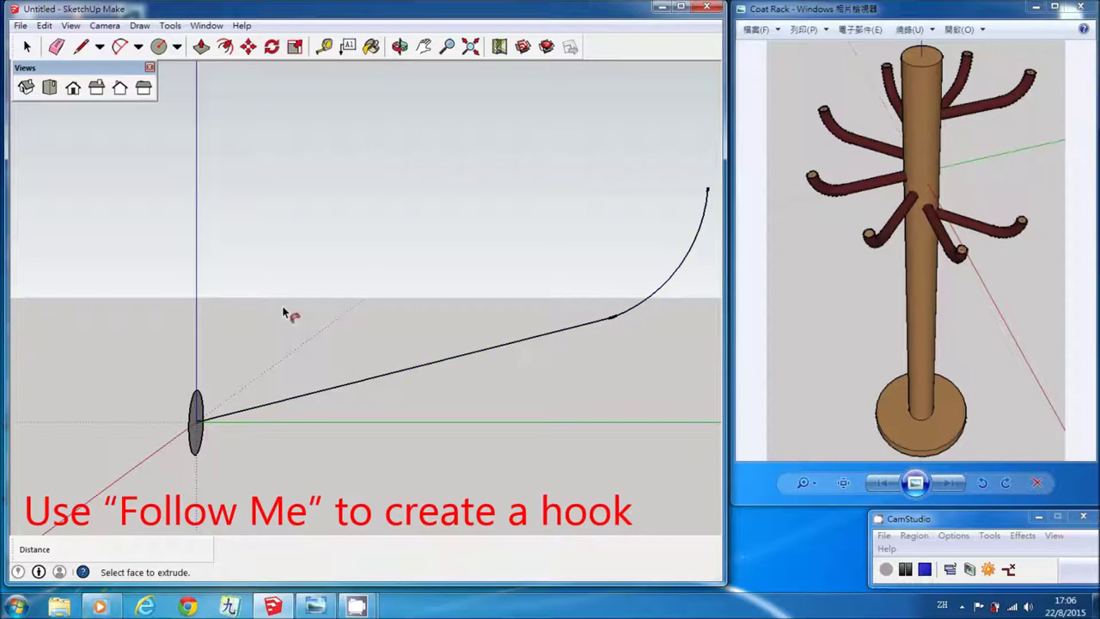
click(197, 417)
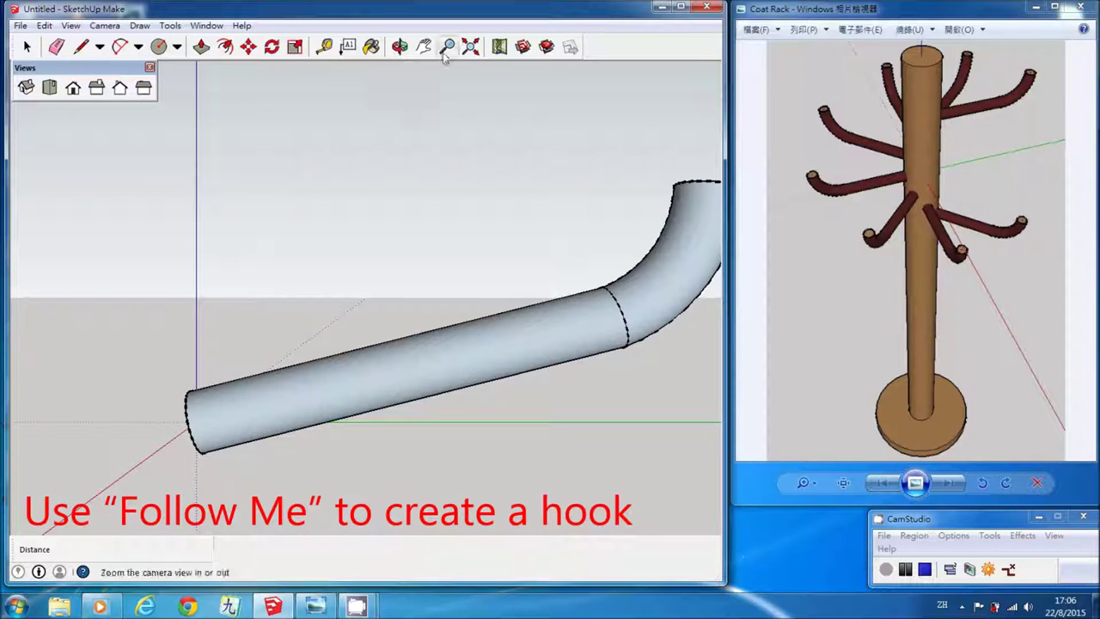
click(470, 47)
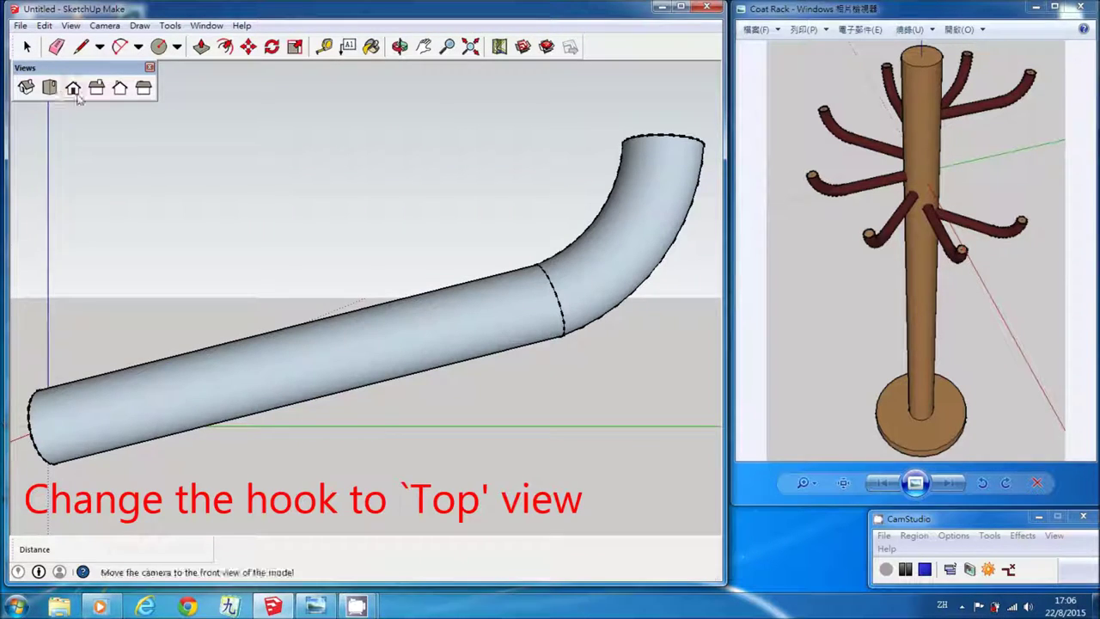
click(50, 88)
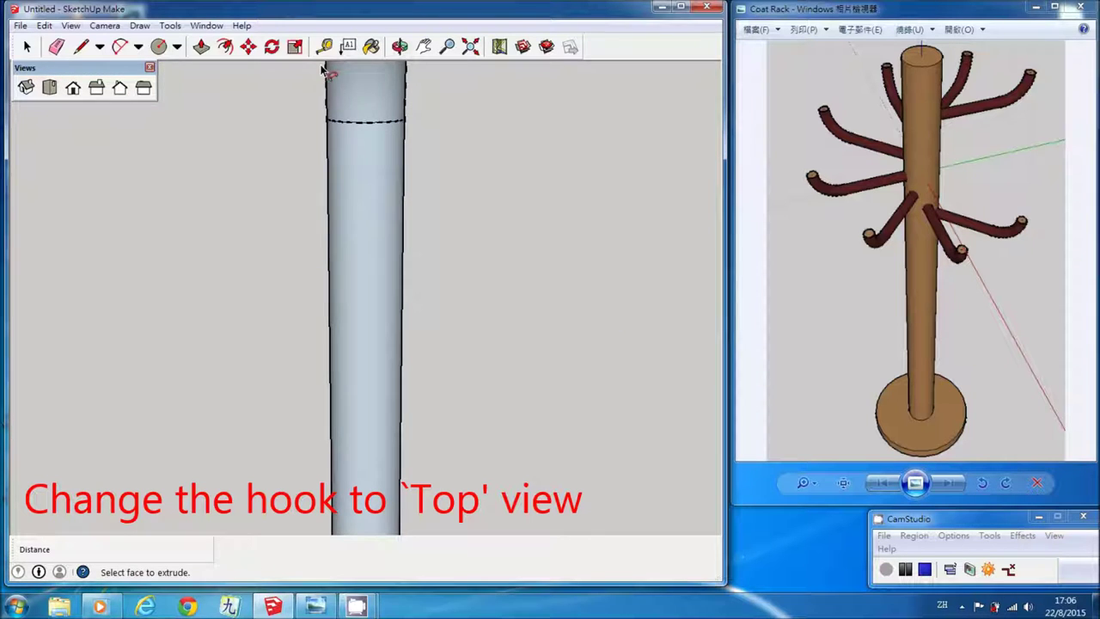
click(470, 47)
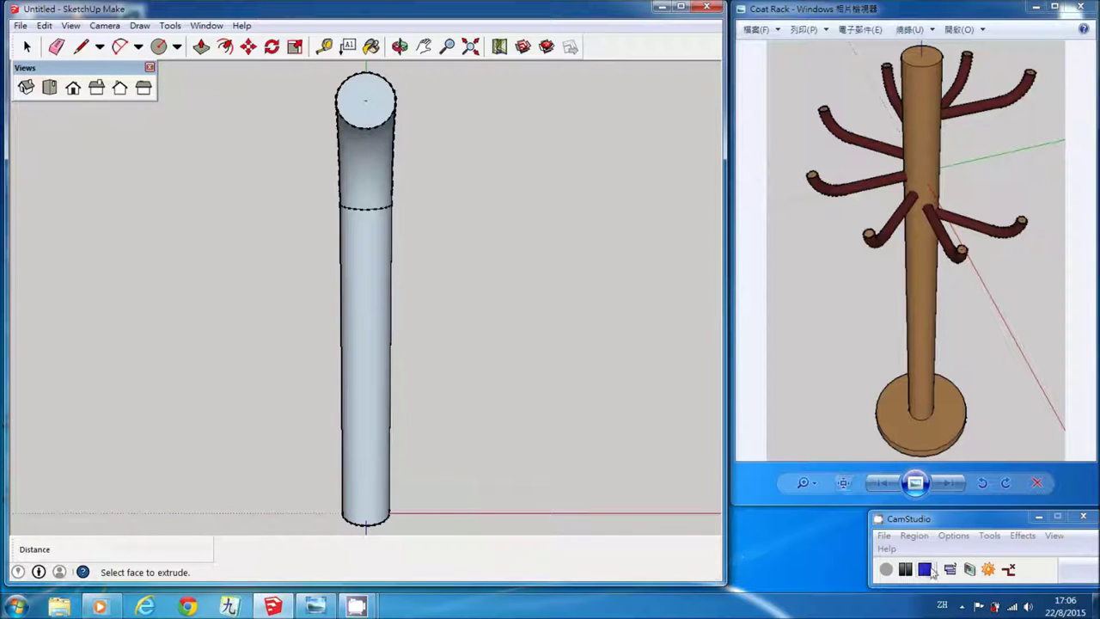
Zoom out, pan to centre the tube, and select the whole hook tube
click(447, 46)
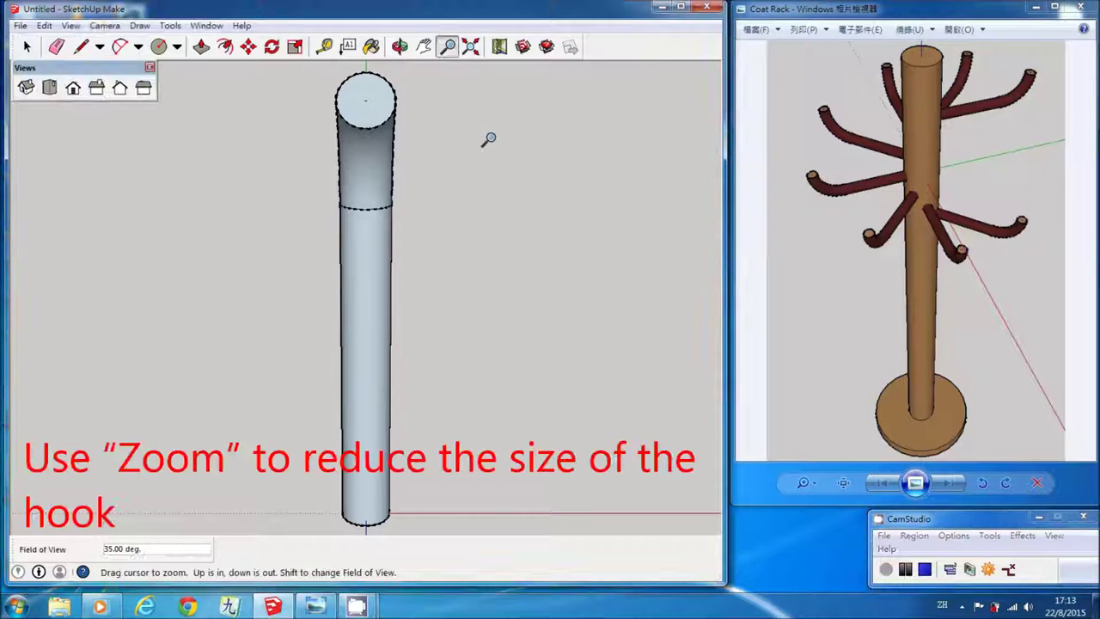
scroll(489, 138, down, 3)
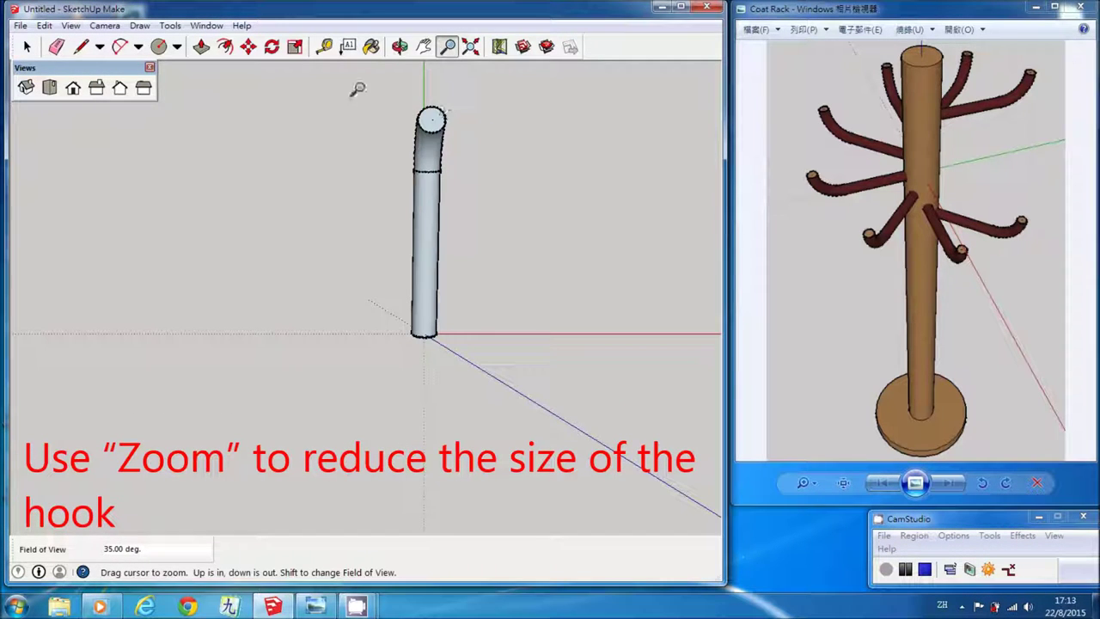
click(424, 46)
drag(404, 159, 344, 177)
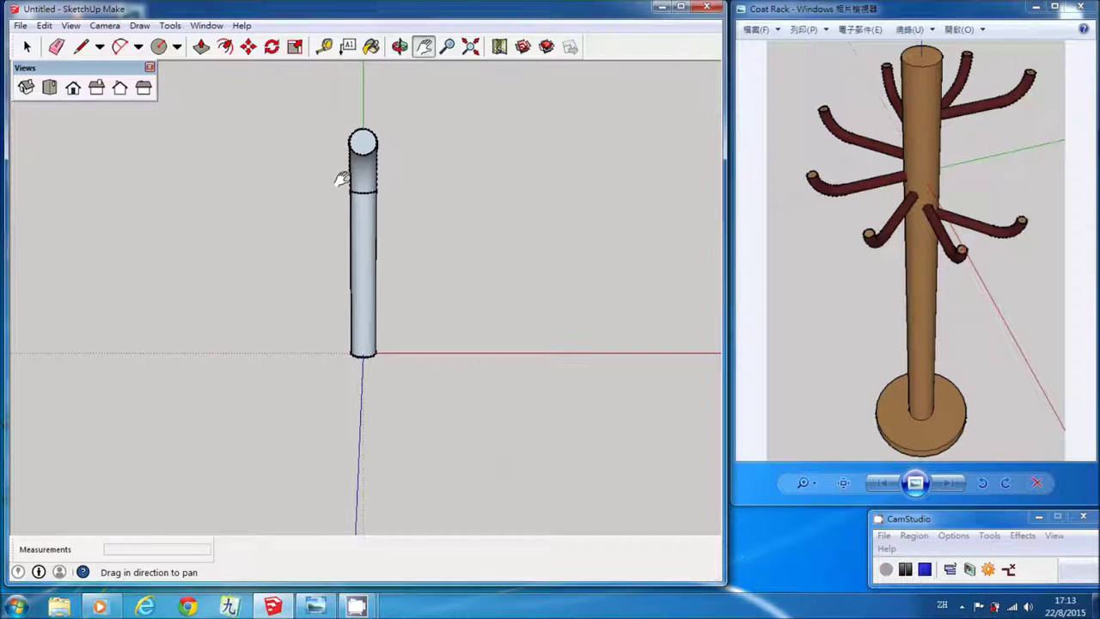
click(27, 46)
drag(306, 112, 430, 394)
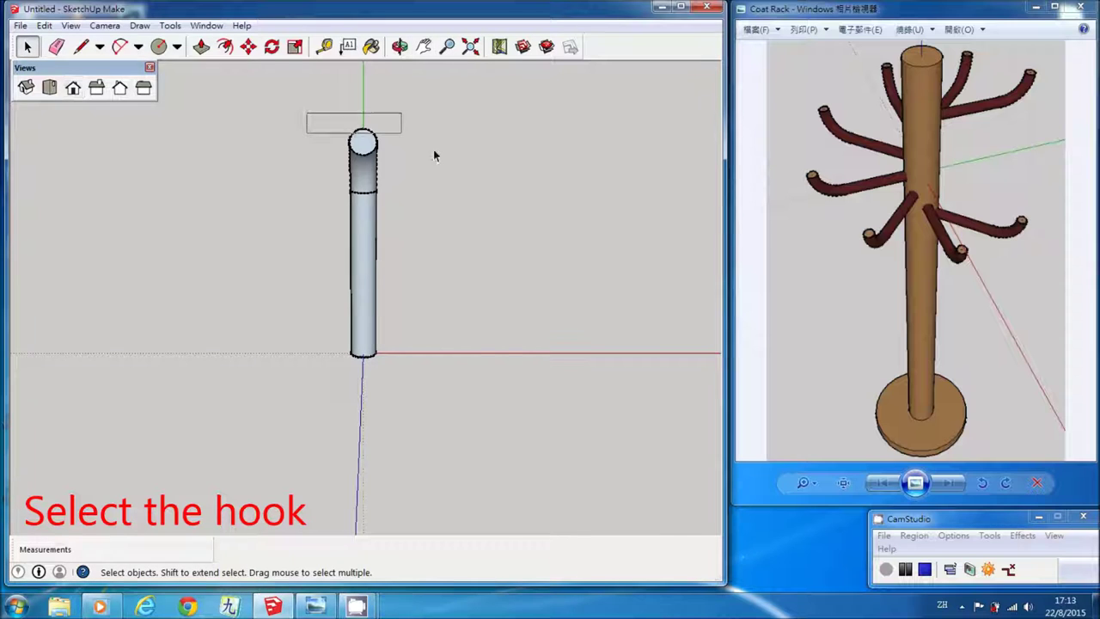
Make the hook tube a component and move it 50mm along the green axis
right_click(368, 254)
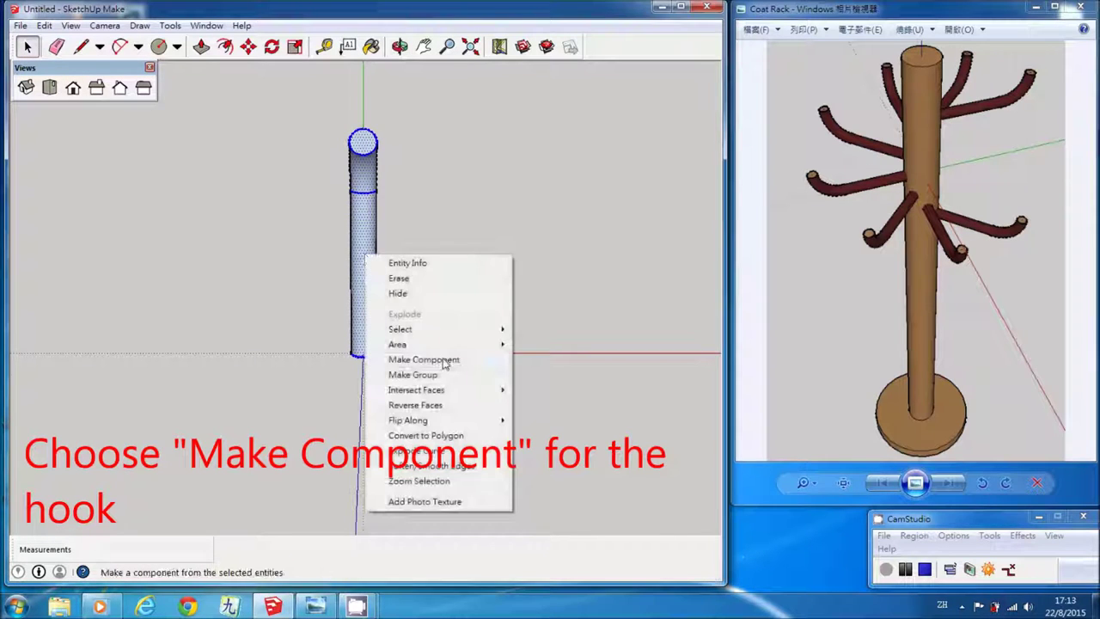
click(443, 367)
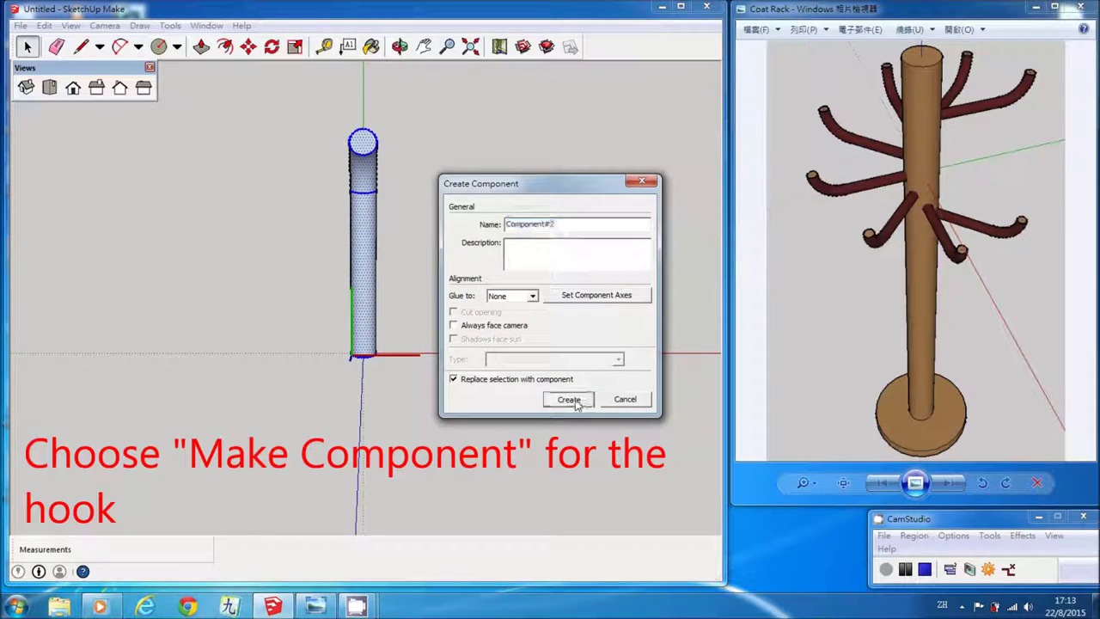
click(574, 399)
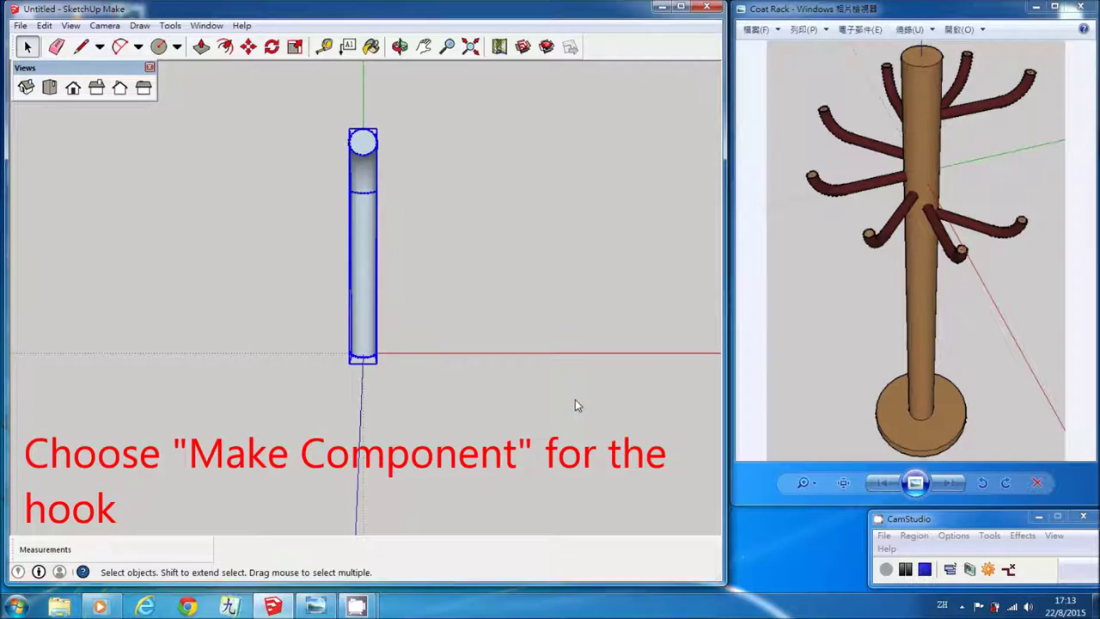
click(248, 46)
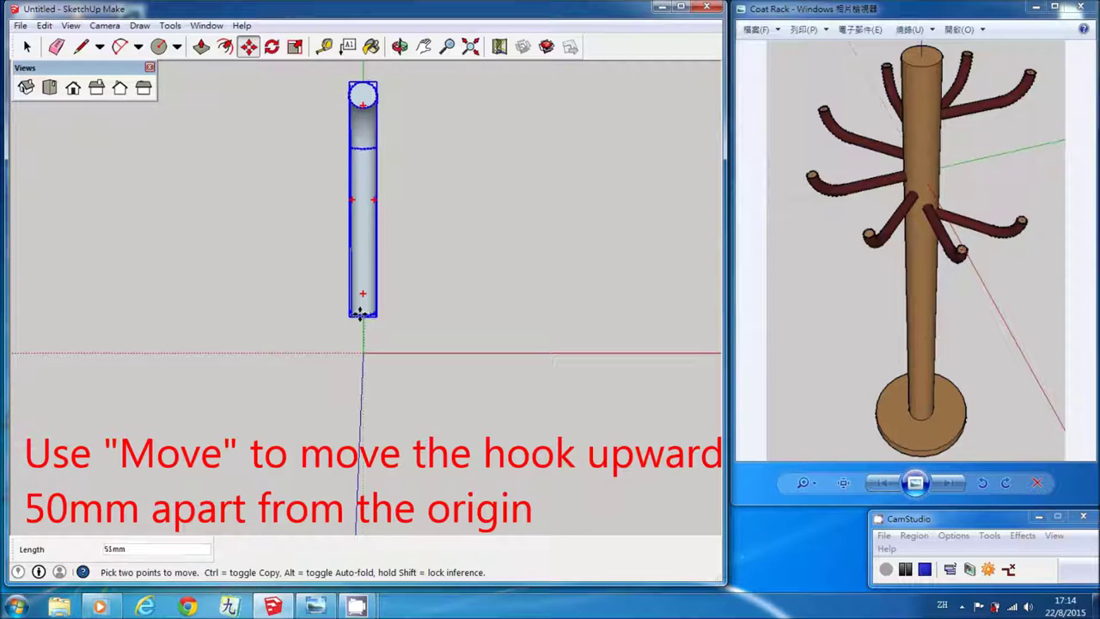
text(50)
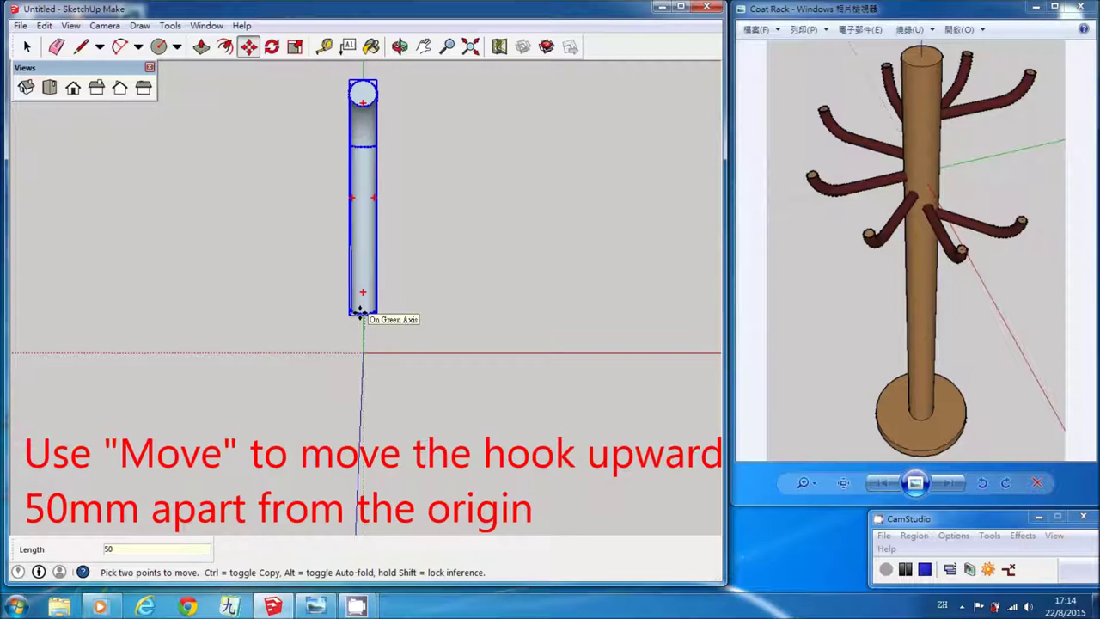
key(Return)
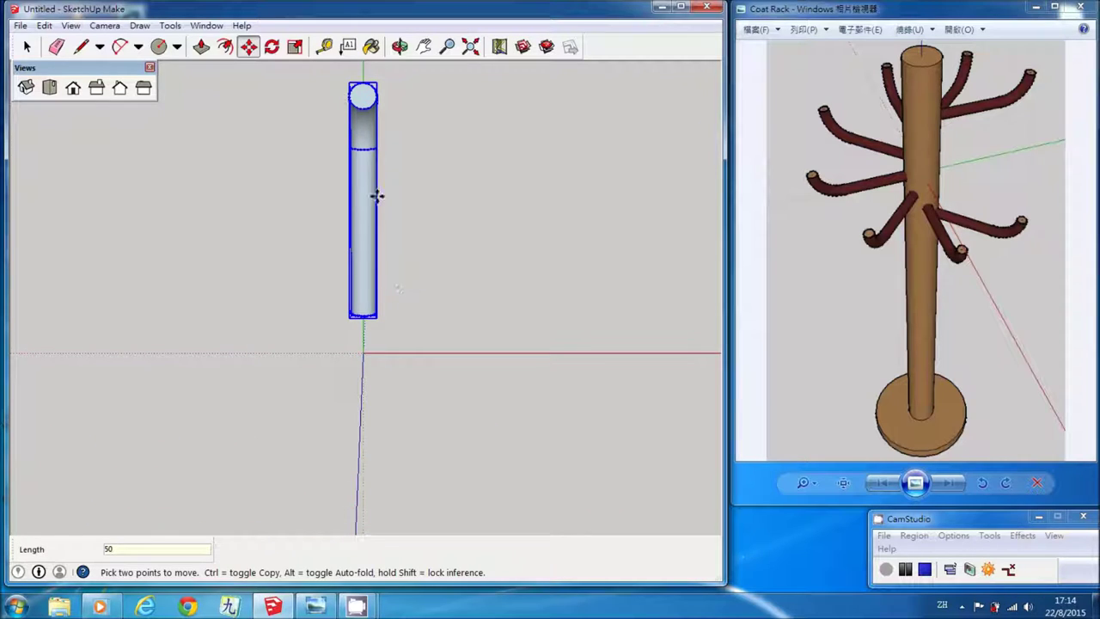
Rotate-copy the hook 45° about the origin and repeat it x7 for eight hooks
click(272, 46)
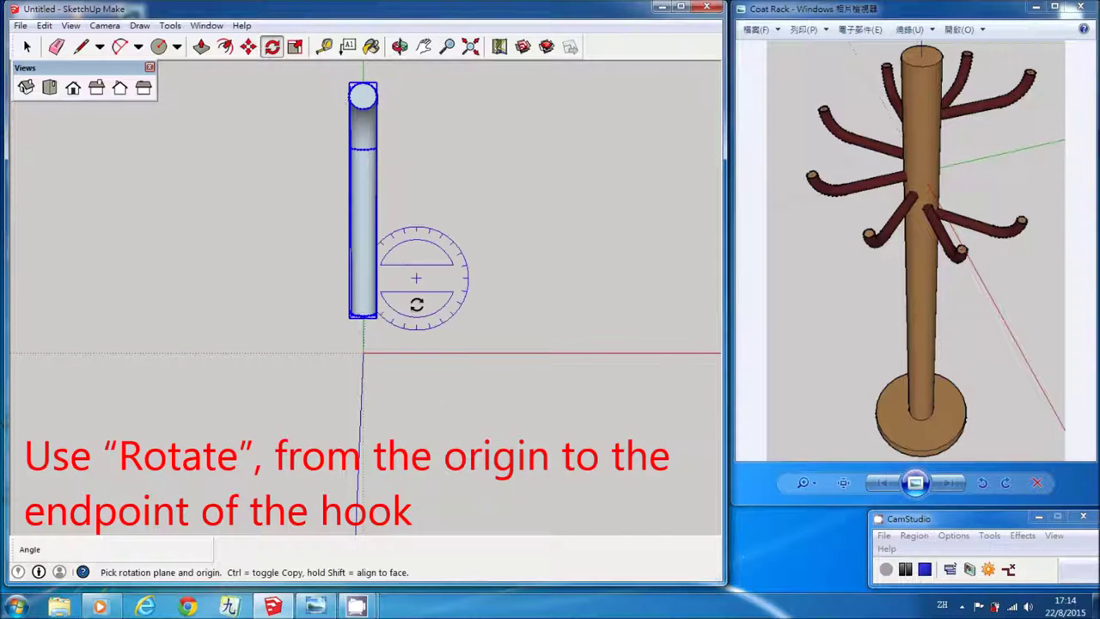
click(363, 352)
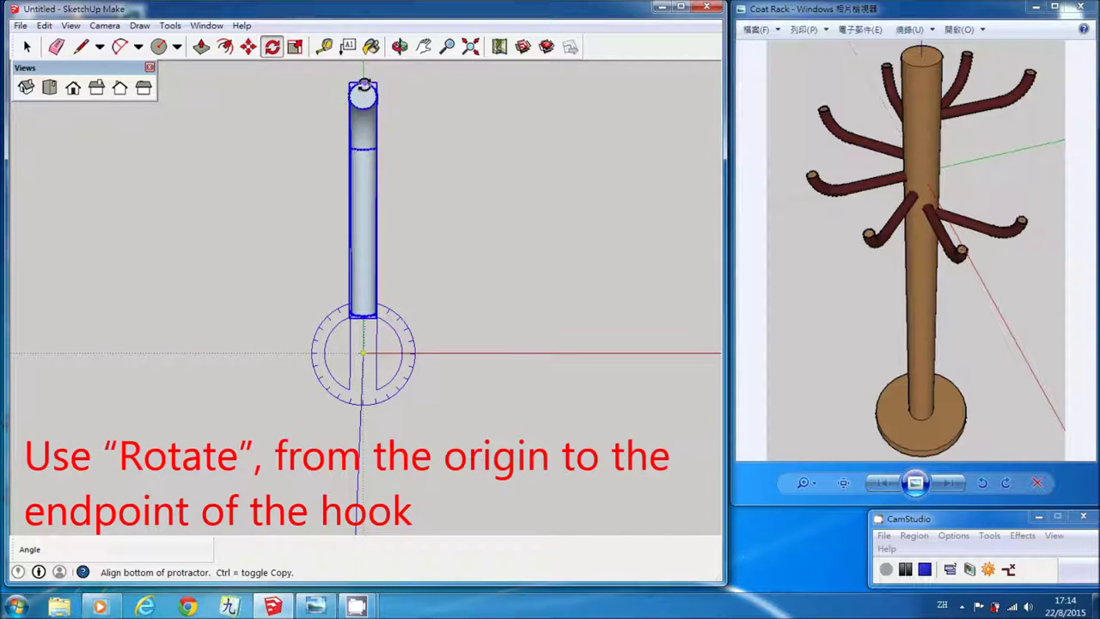
click(364, 86)
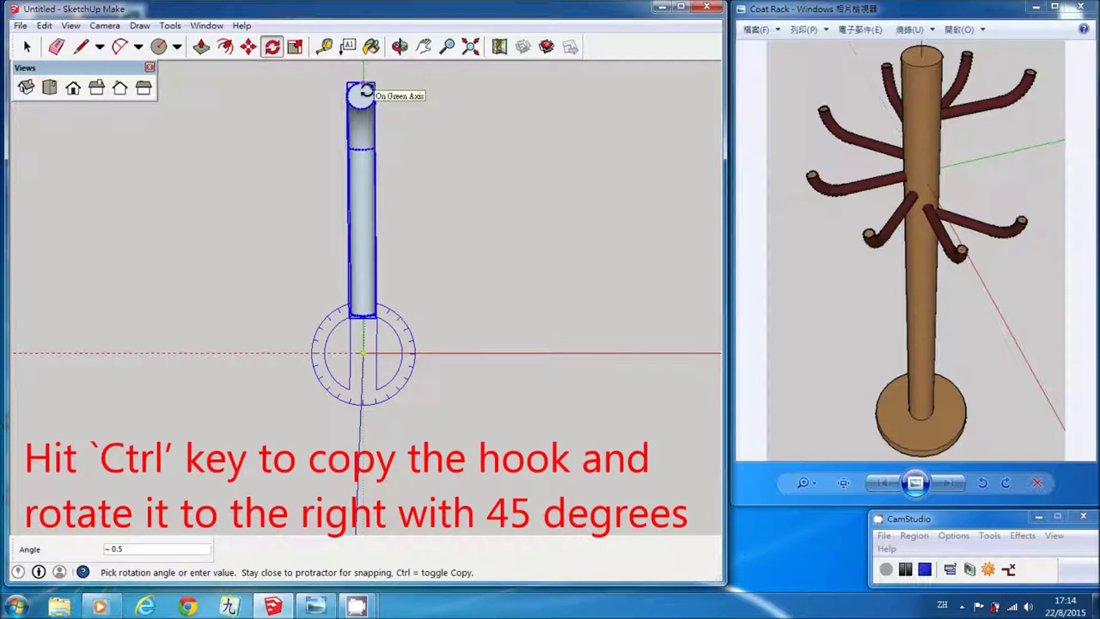
key(ctrl)
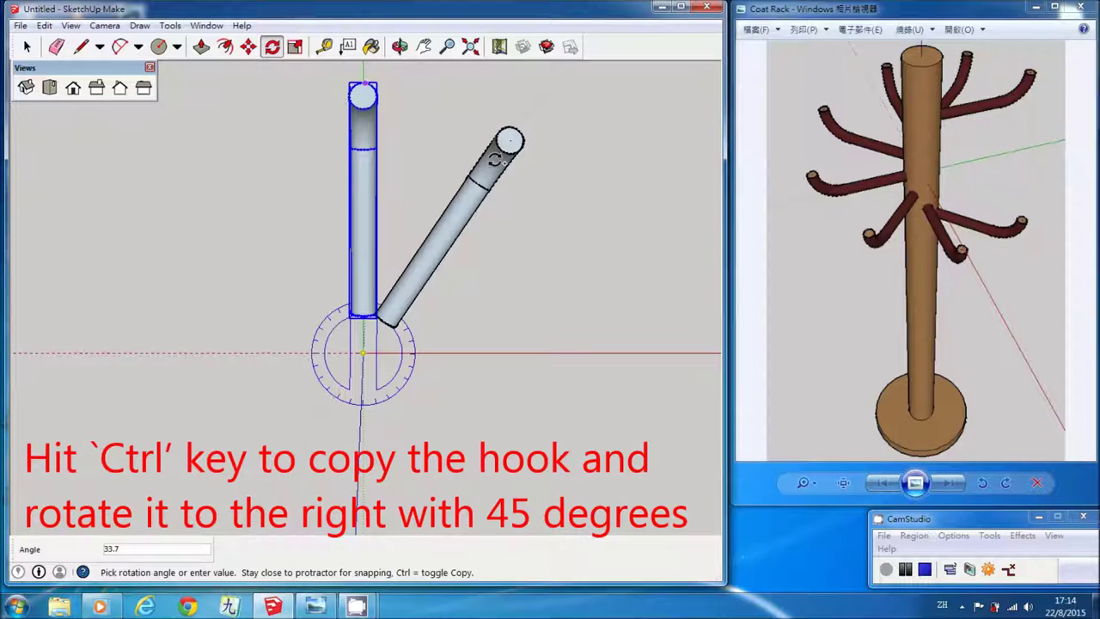
text(45)
key(Return)
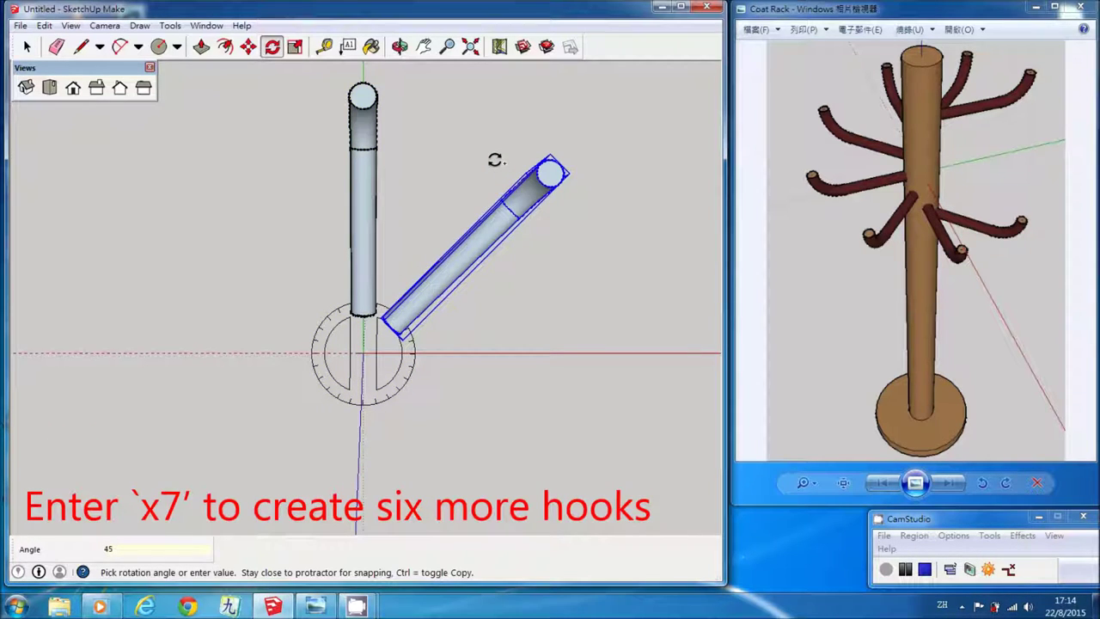
text(x7)
key(Return)
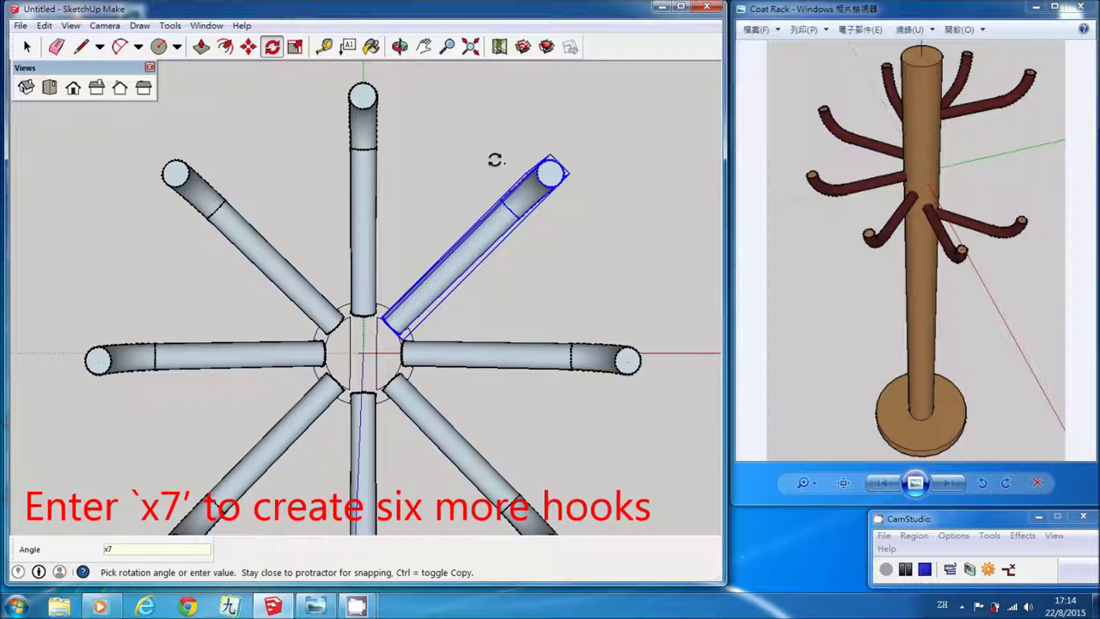
click(470, 46)
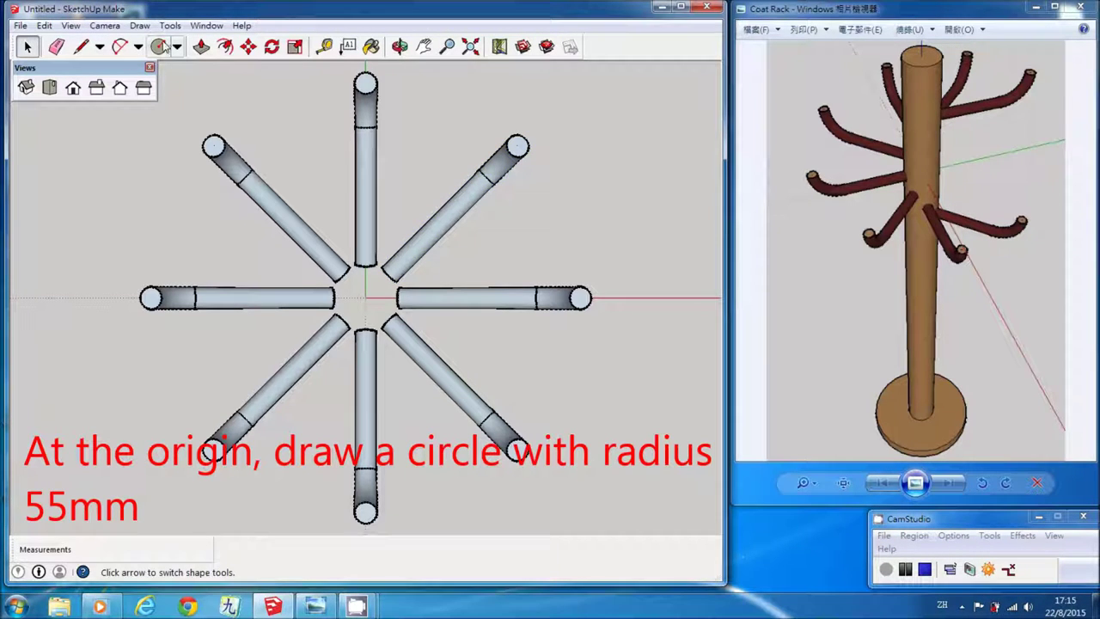
Draw the 55mm-radius hub circle at the origin among the eight hooks
click(159, 46)
click(365, 298)
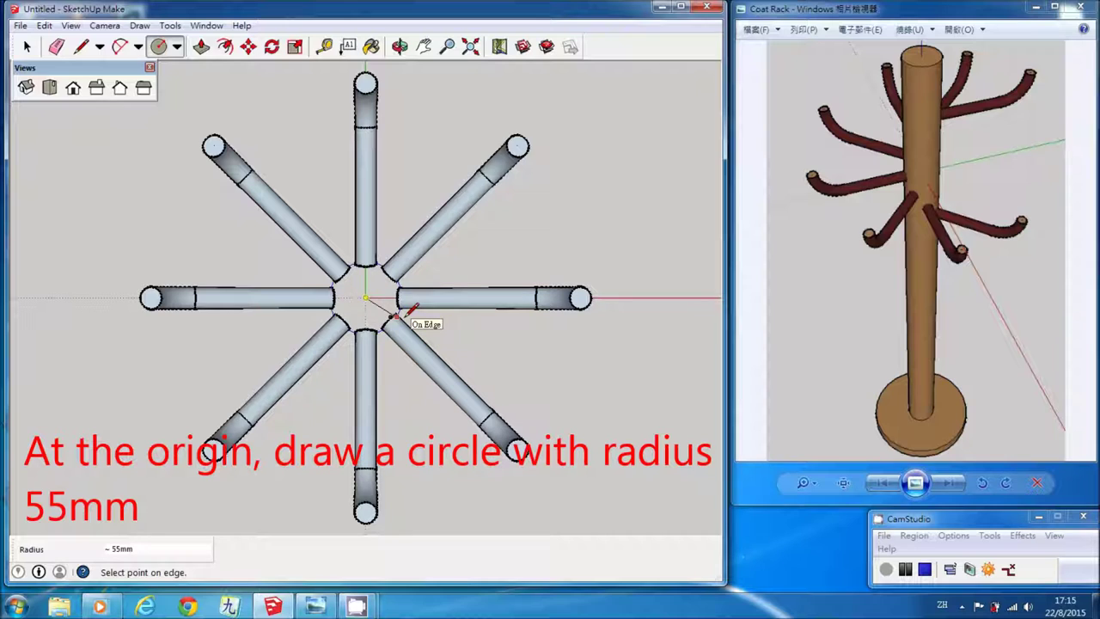
text(55)
key(Return)
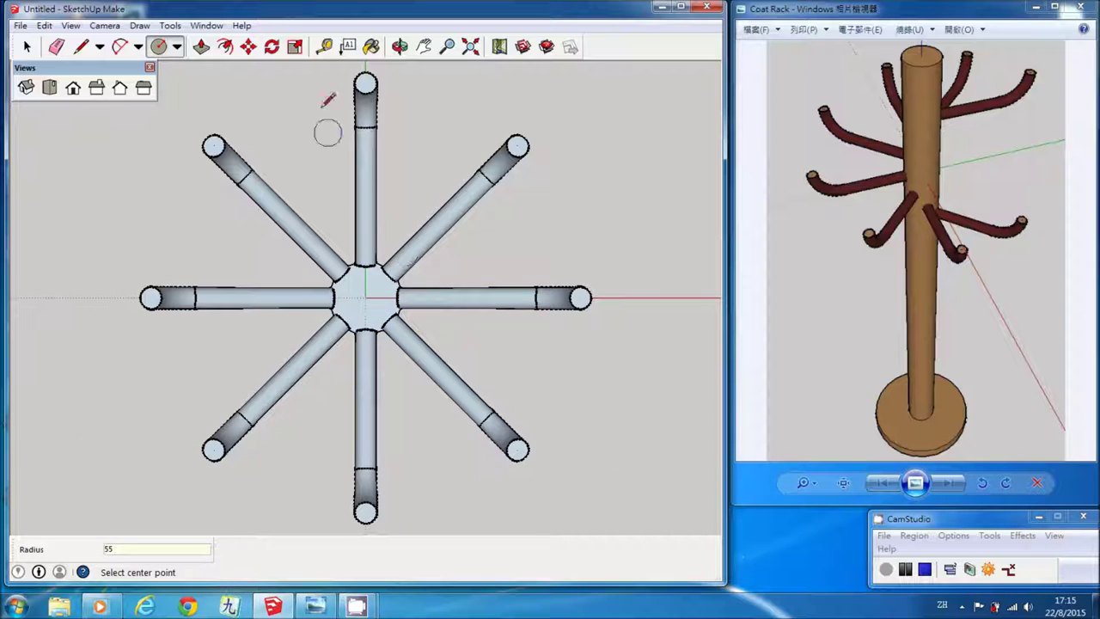
click(399, 46)
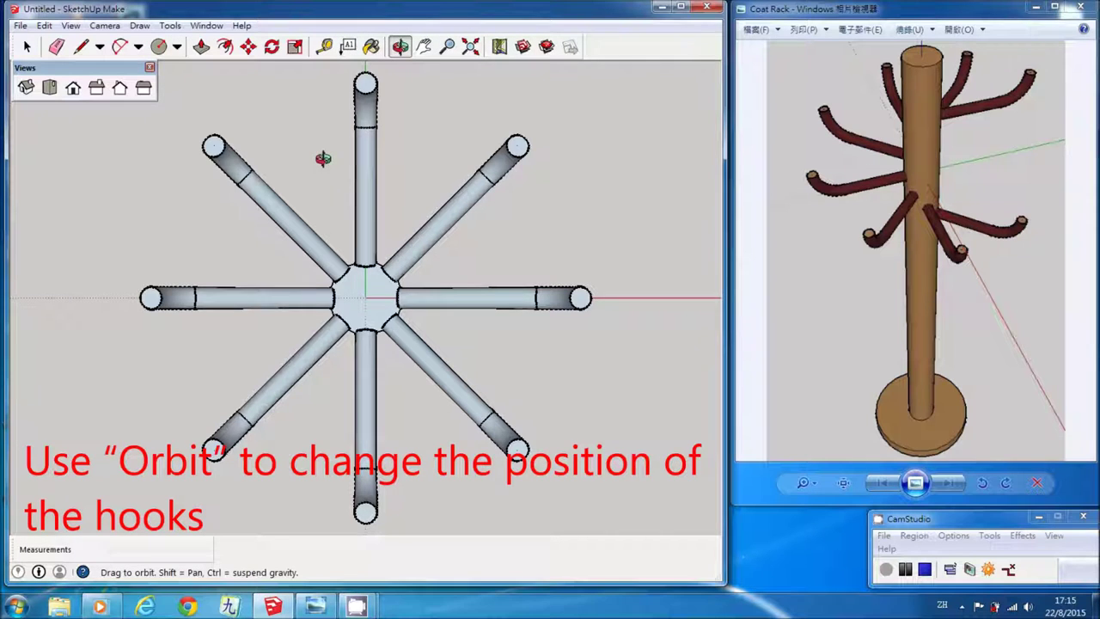
Push/pull the hub circle 400mm upward above the hooks
drag(325, 158, 322, 135)
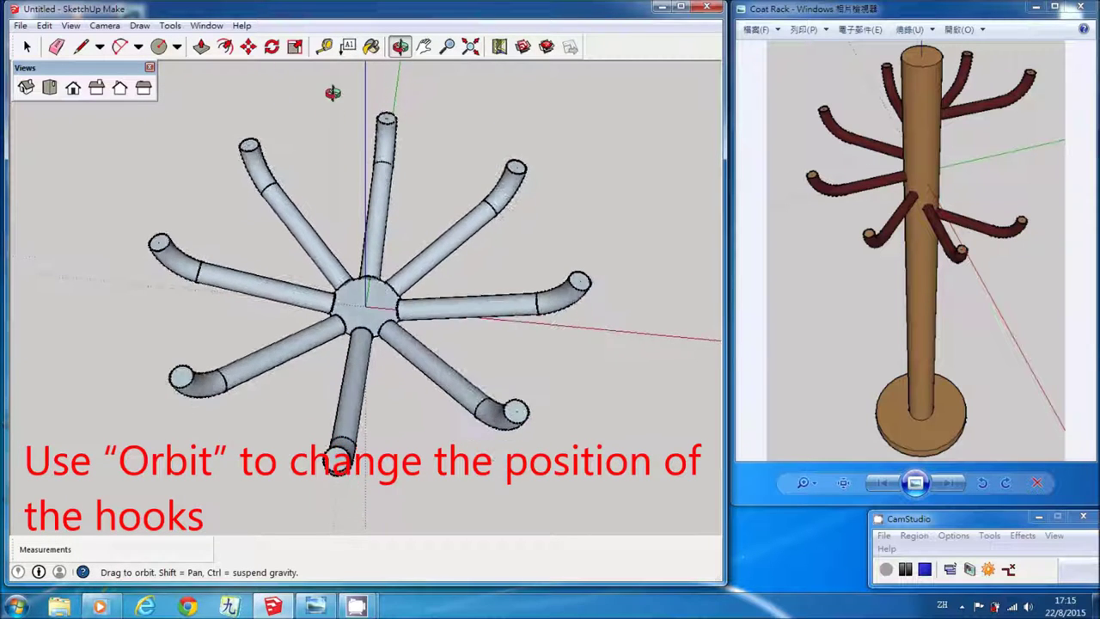
drag(327, 186, 344, 130)
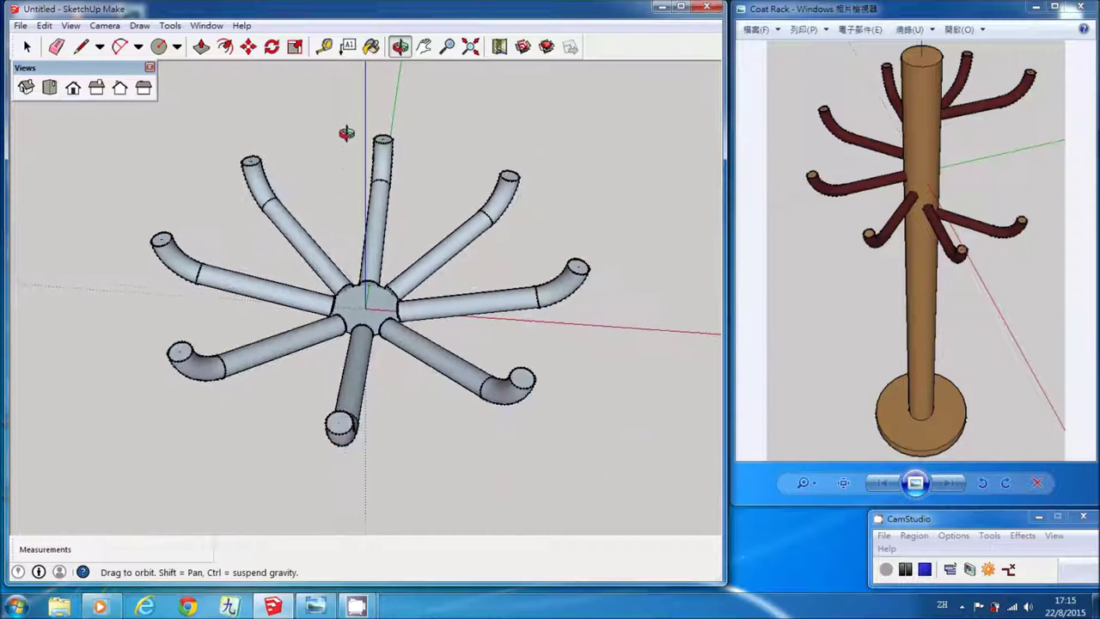
click(201, 46)
click(367, 301)
text(400)
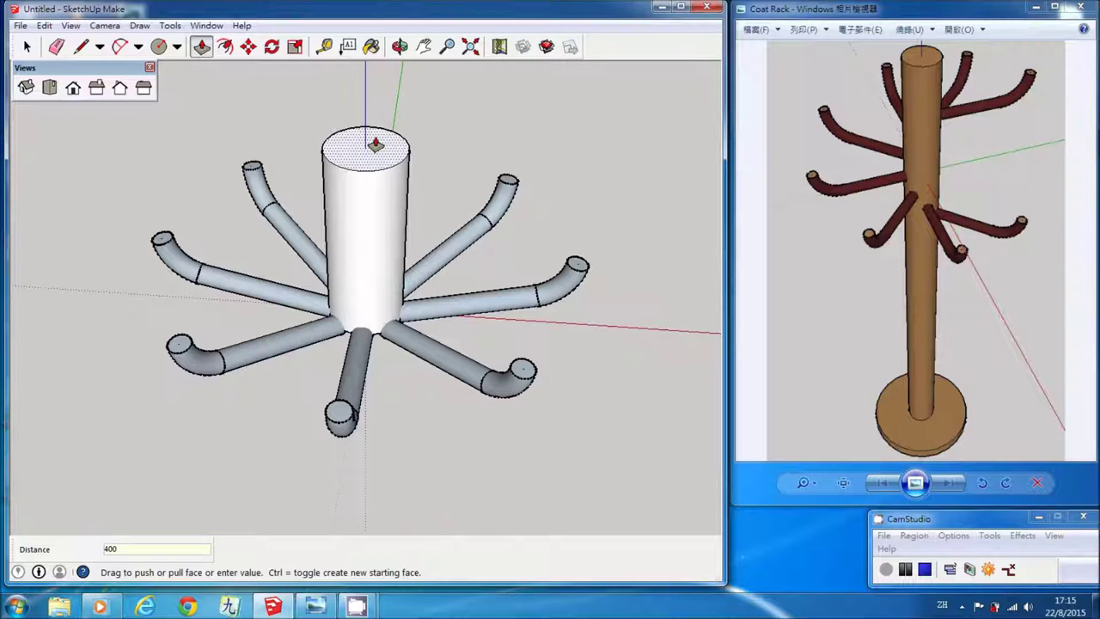
key(Return)
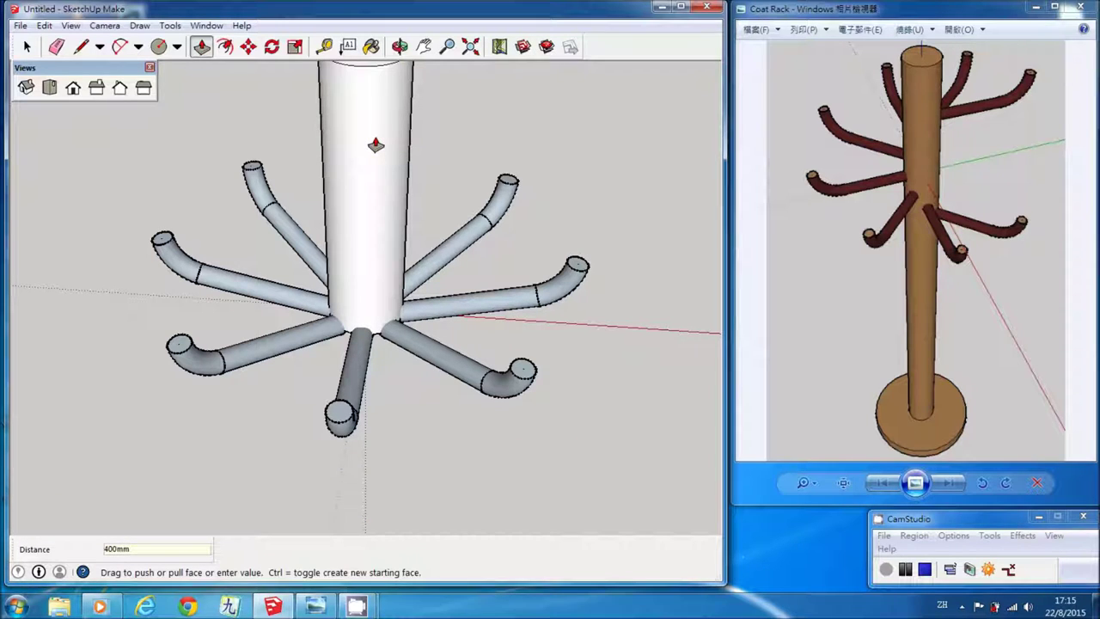
Extrude the pole's bottom face 1200mm downward and fit the whole rack in view
click(400, 47)
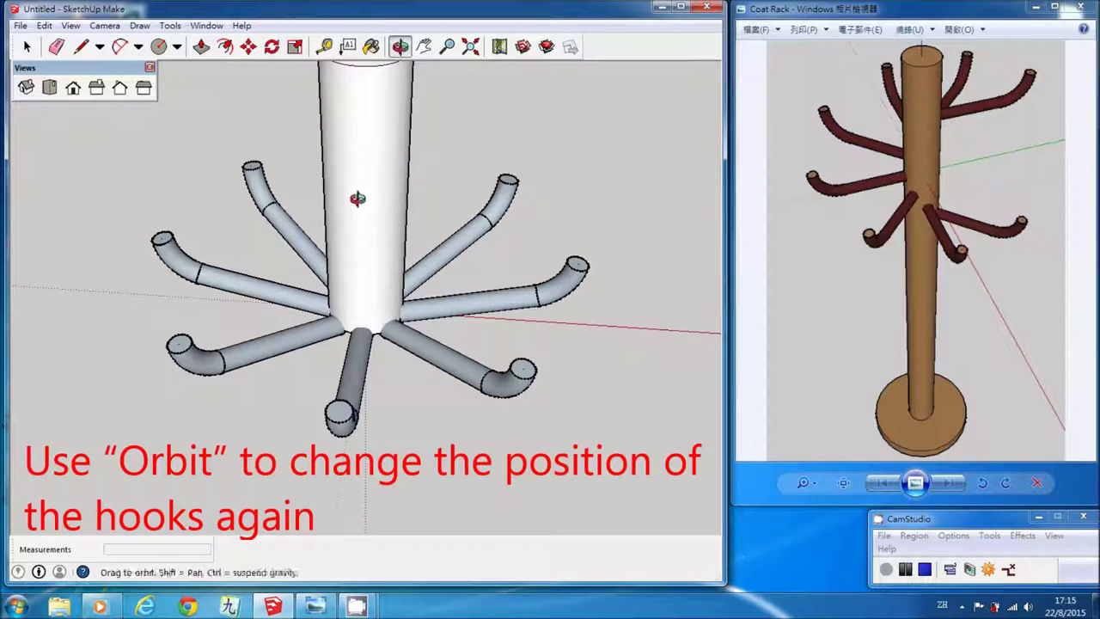
mouse_move(349, 252)
mouse_down()
mouse_move(375, 76)
mouse_move(351, 132)
mouse_move(356, 115)
mouse_up()
click(201, 47)
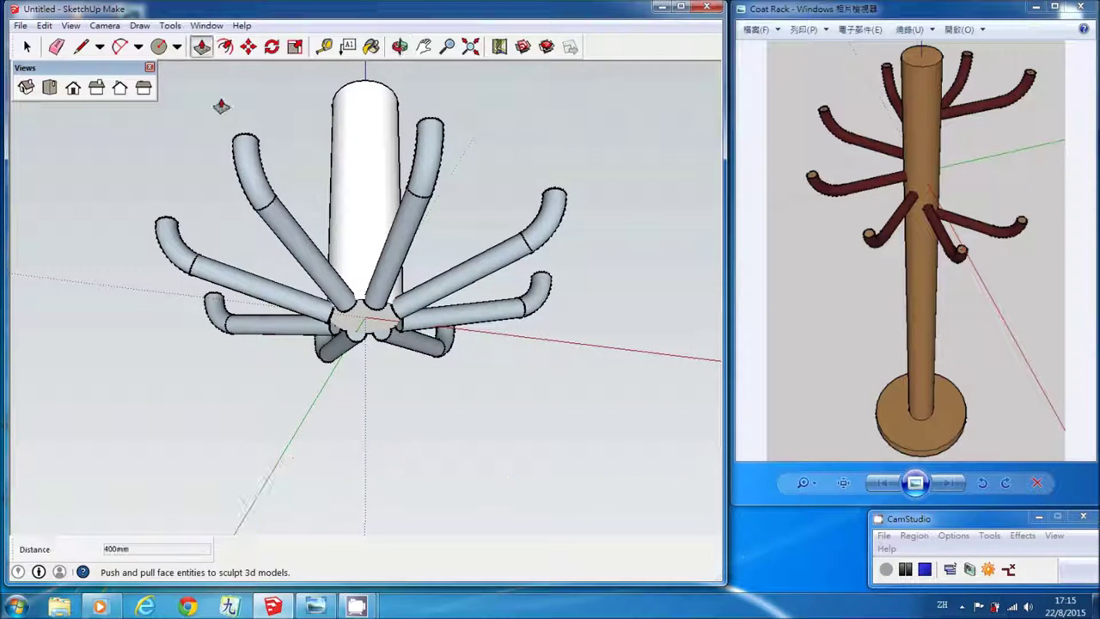
click(354, 331)
text(1200)
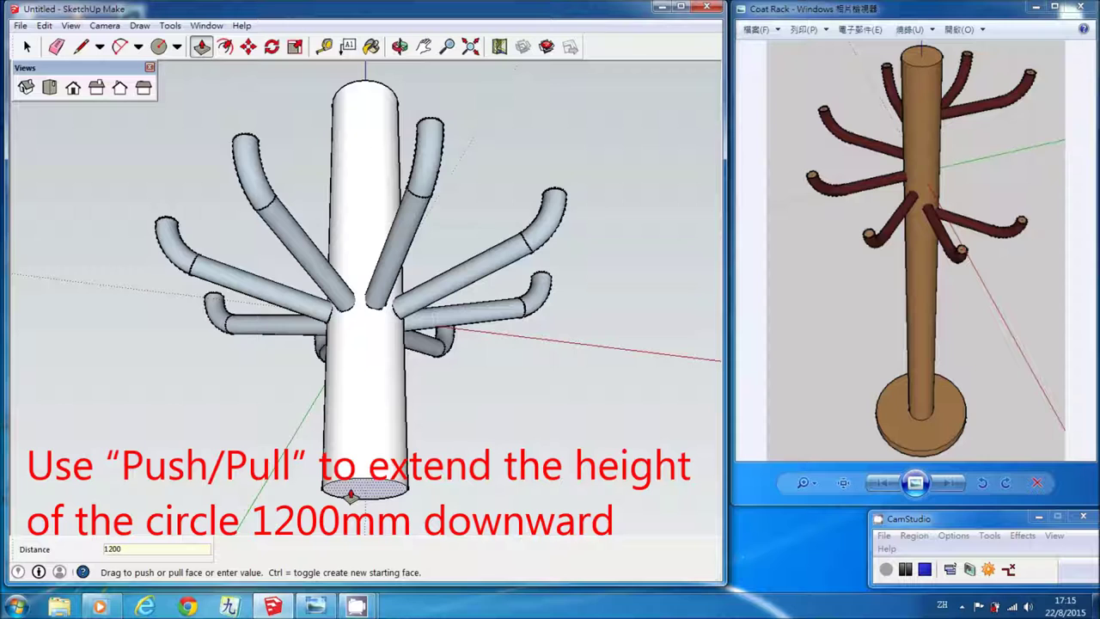
key(Return)
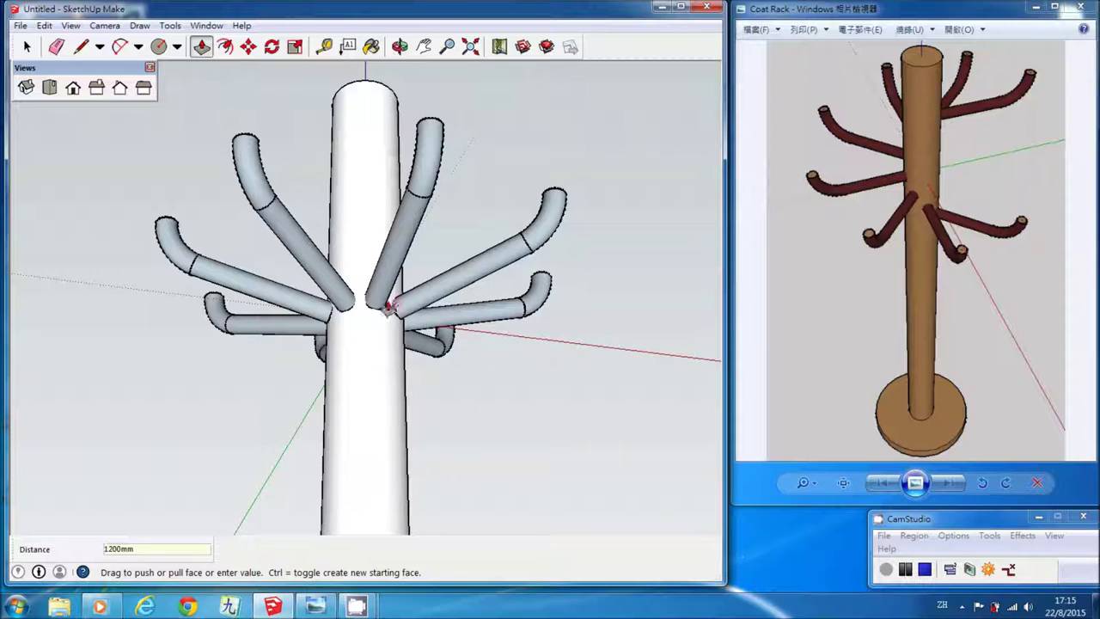
click(470, 47)
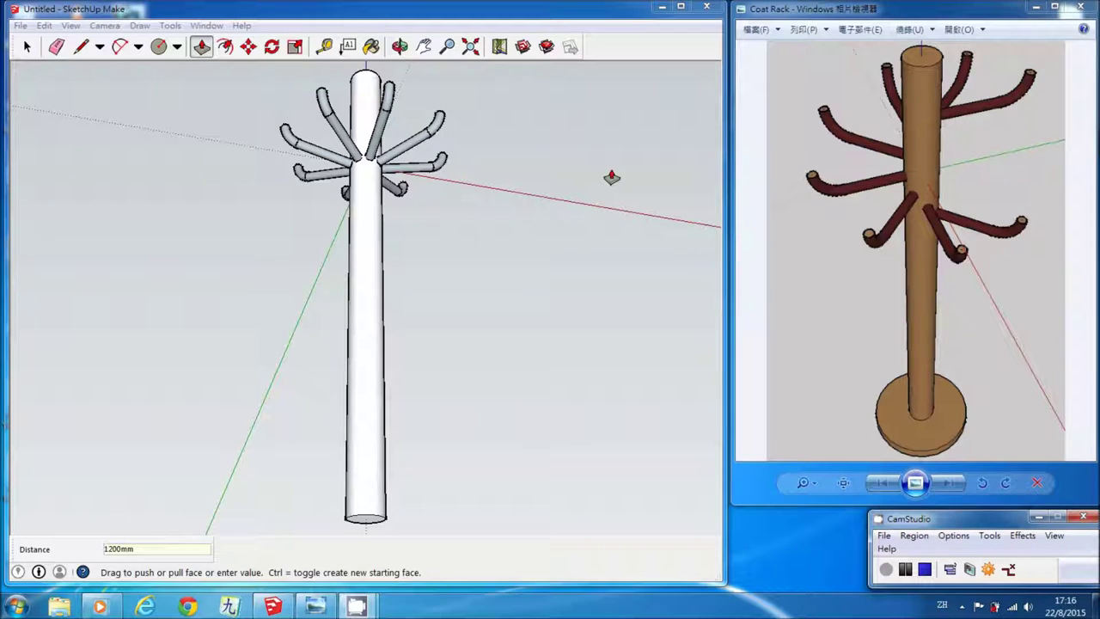
click(26, 48)
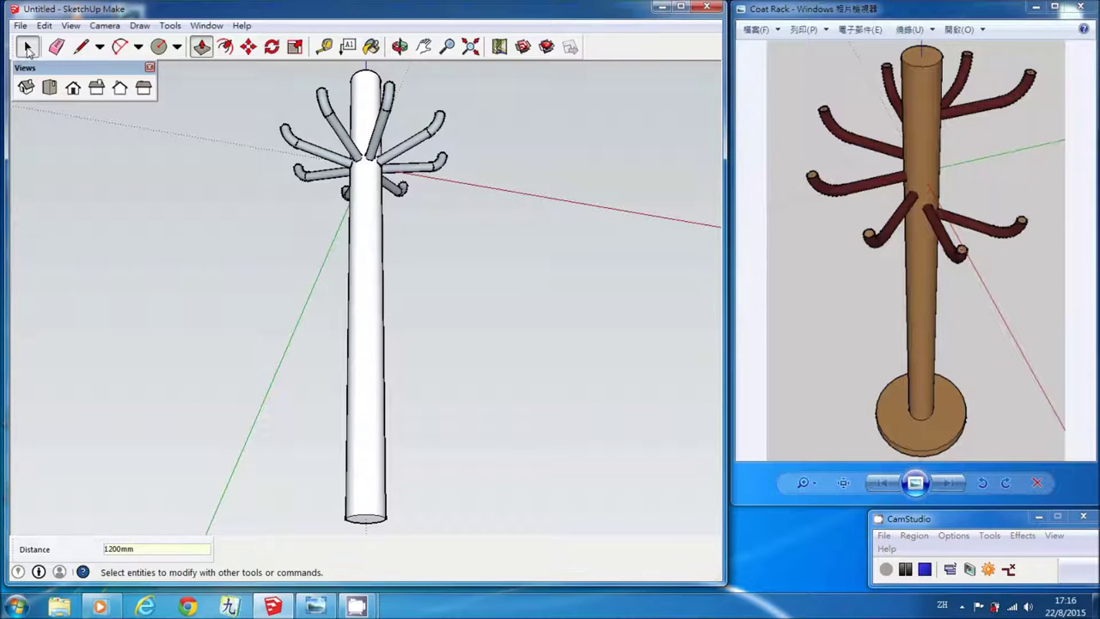
Offset the pole's bottom circle outward by 150mm to outline the base
click(225, 47)
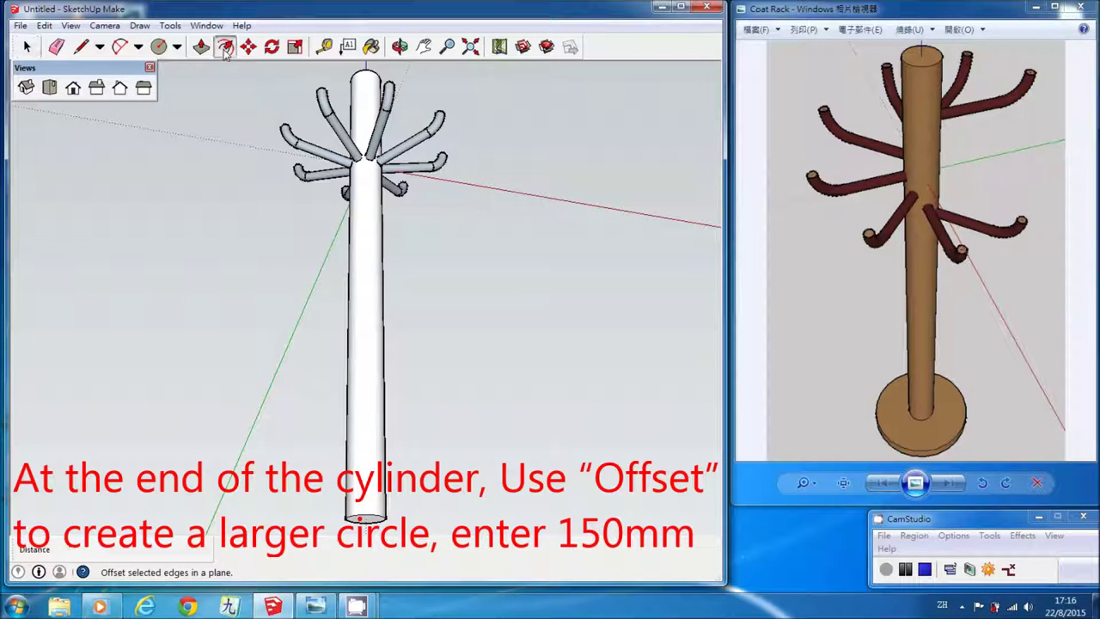
click(369, 516)
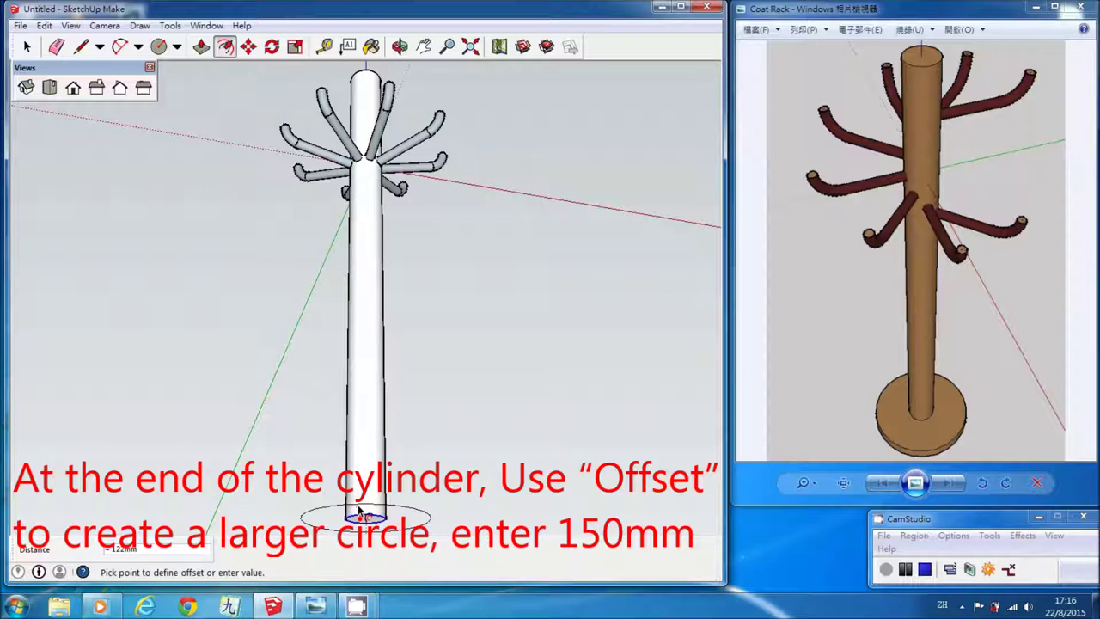
key(Return)
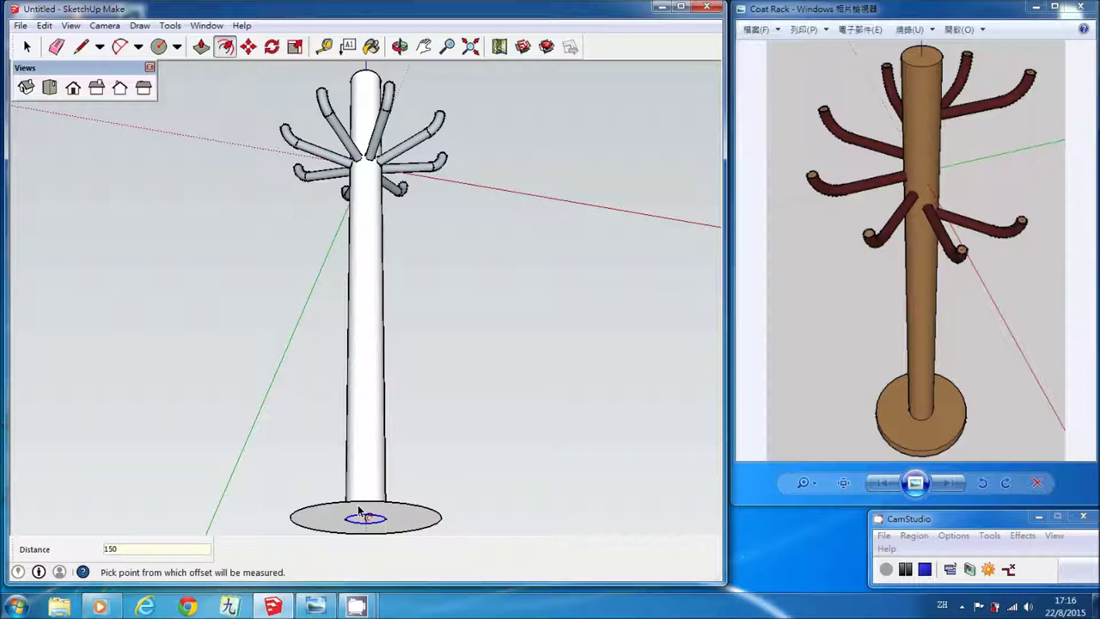
click(399, 46)
mouse_move(475, 224)
mouse_down()
mouse_move(458, 265)
mouse_move(459, 437)
mouse_up()
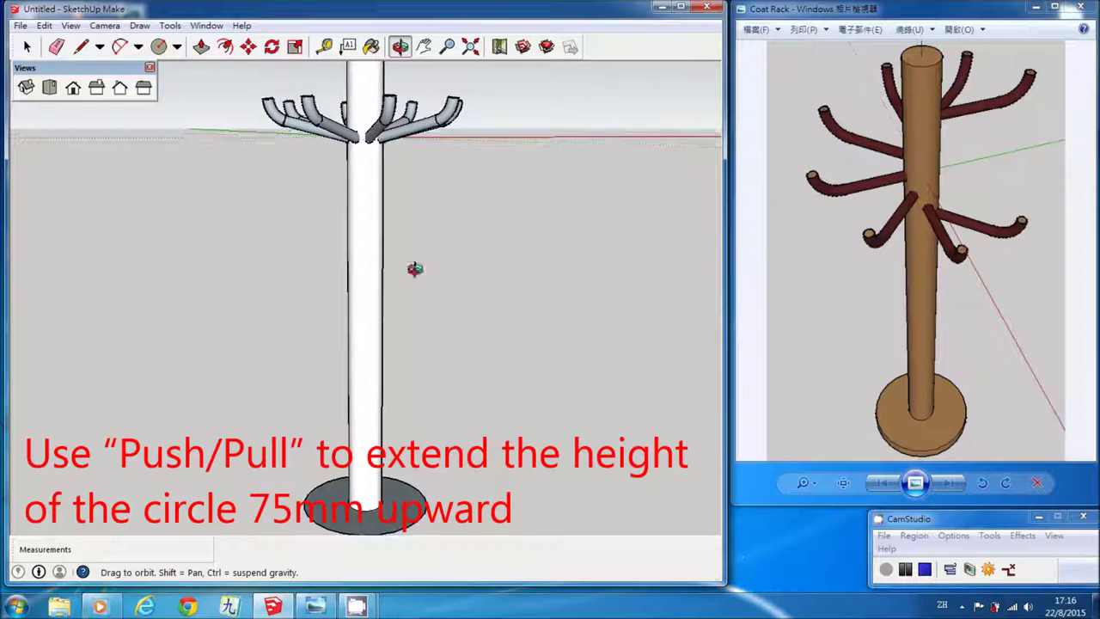
Push/pull the base ring up 75mm into a thick disc and orbit to check it
click(200, 47)
click(200, 46)
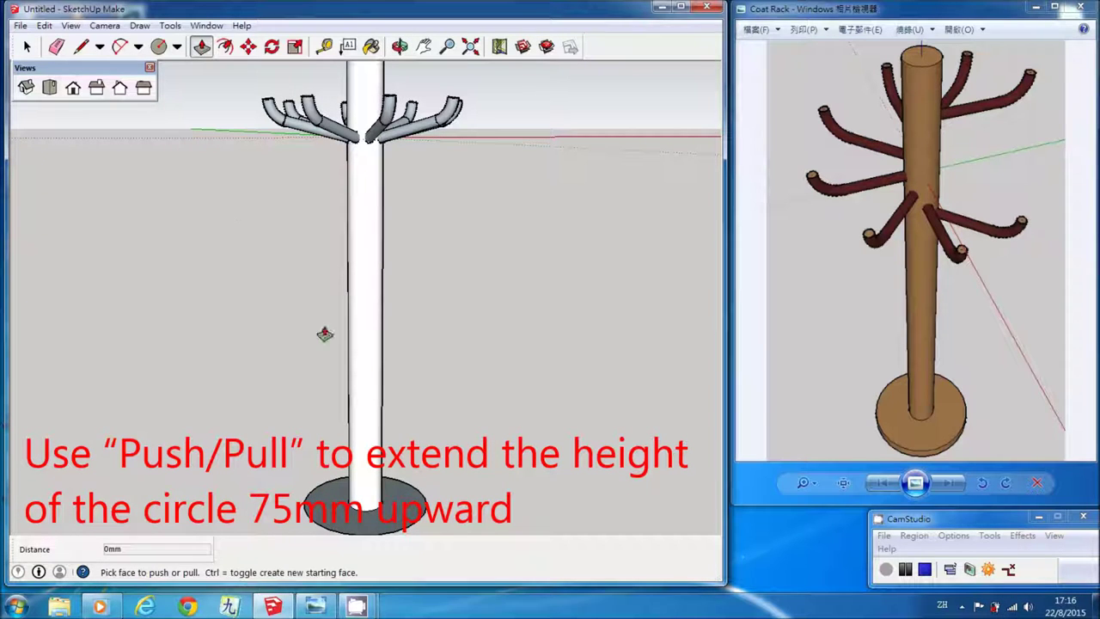
click(403, 479)
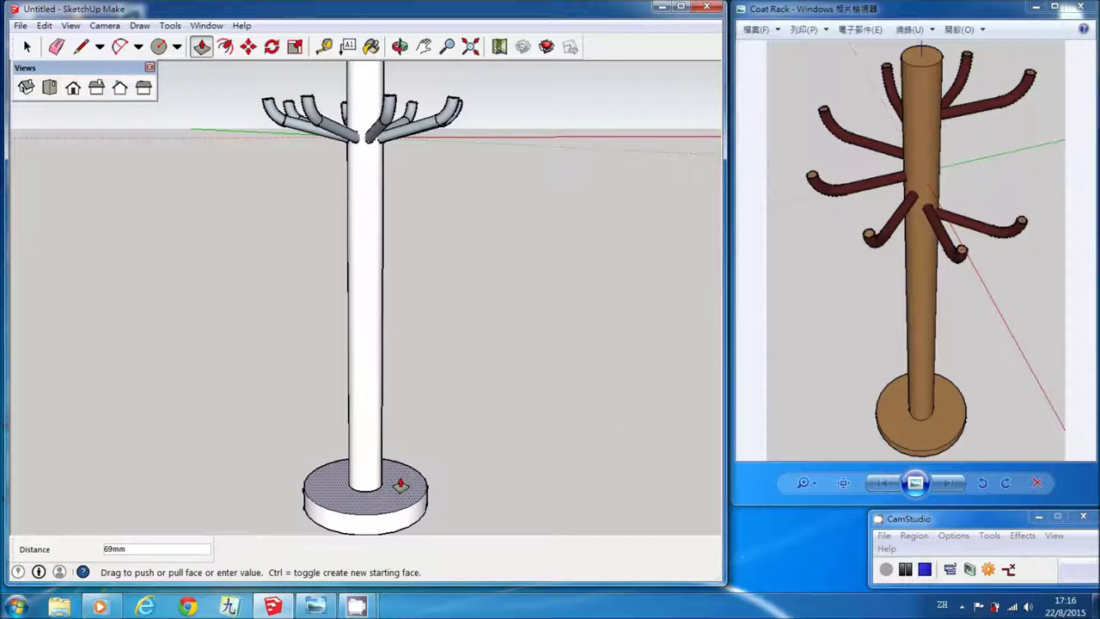
text(75)
key(Return)
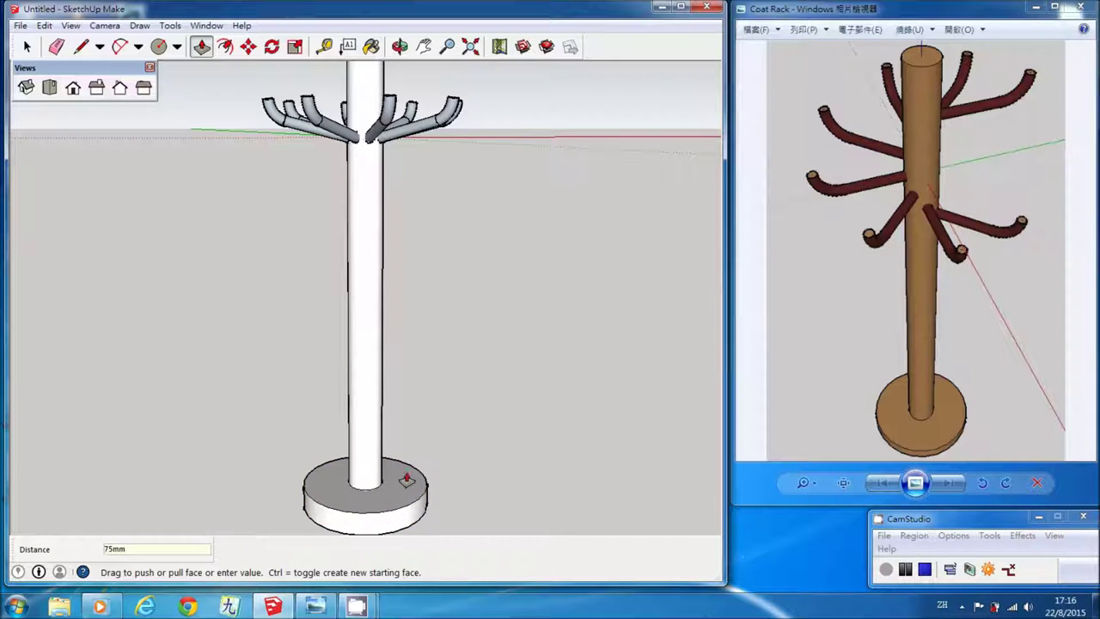
click(400, 47)
mouse_move(429, 362)
mouse_down()
mouse_move(470, 247)
mouse_move(454, 356)
mouse_move(245, 189)
mouse_up()
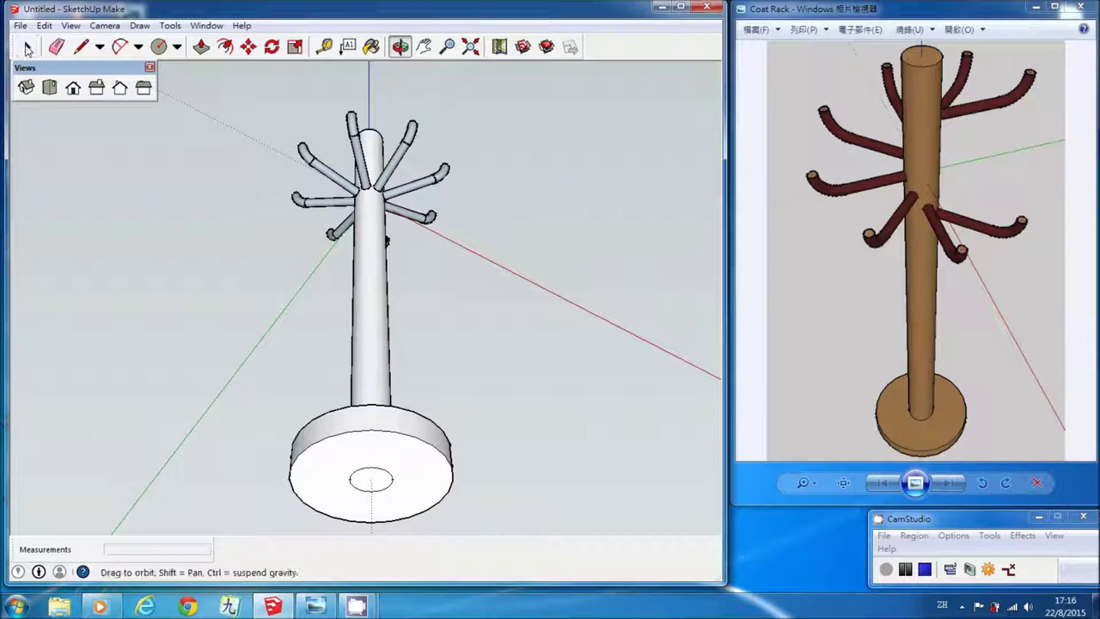
Hide the small leftover circle on the underside of the base
click(27, 49)
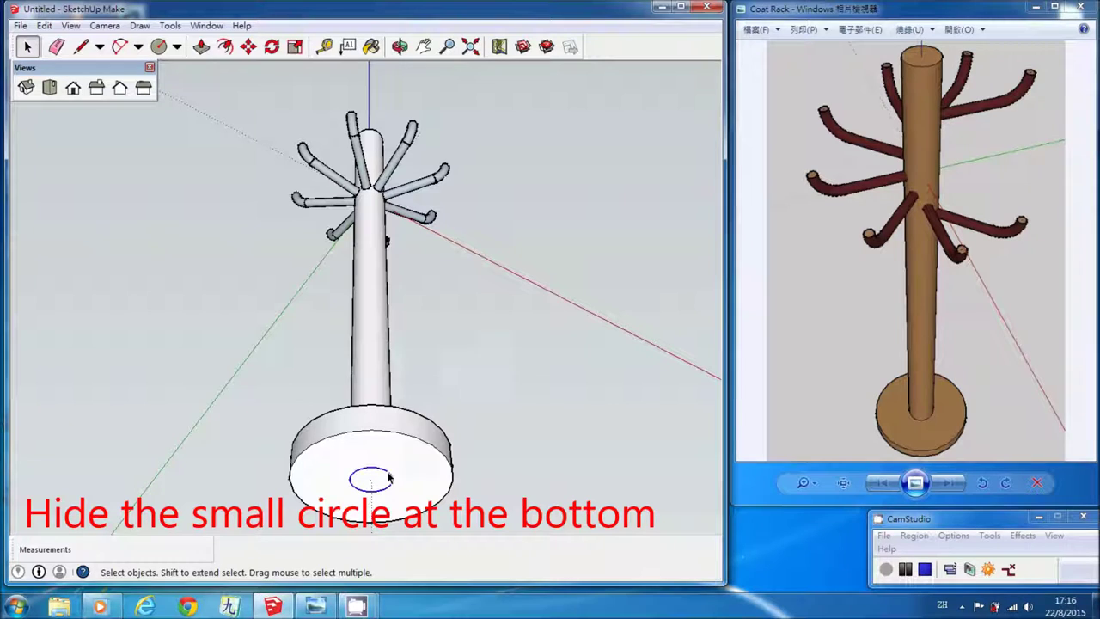
right_click(389, 478)
click(427, 380)
Orbit to a side view, fit the whole rack, and box-select the lower-left front hook
click(400, 46)
mouse_move(503, 147)
mouse_down()
mouse_move(484, 342)
mouse_move(479, 143)
mouse_move(456, 290)
mouse_move(464, 302)
mouse_up()
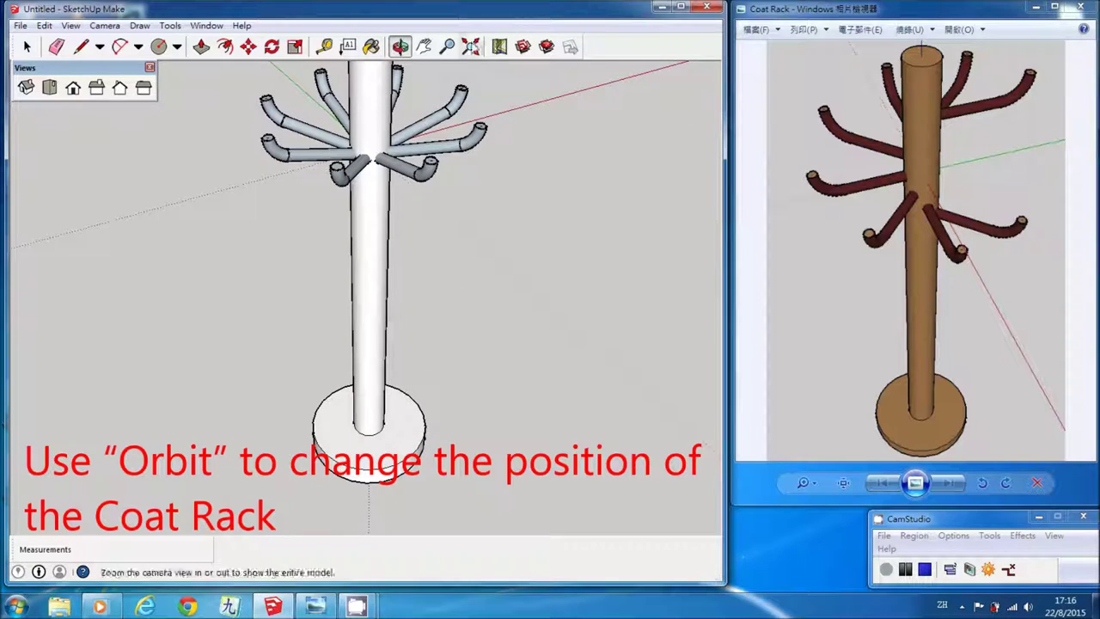
click(470, 47)
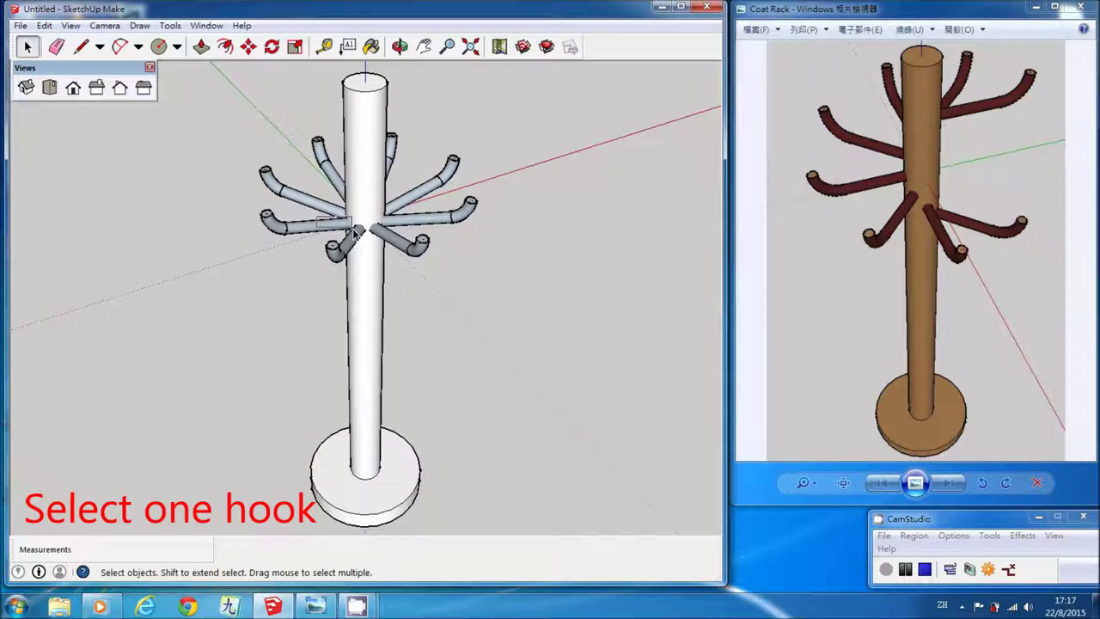
drag(316, 217, 374, 276)
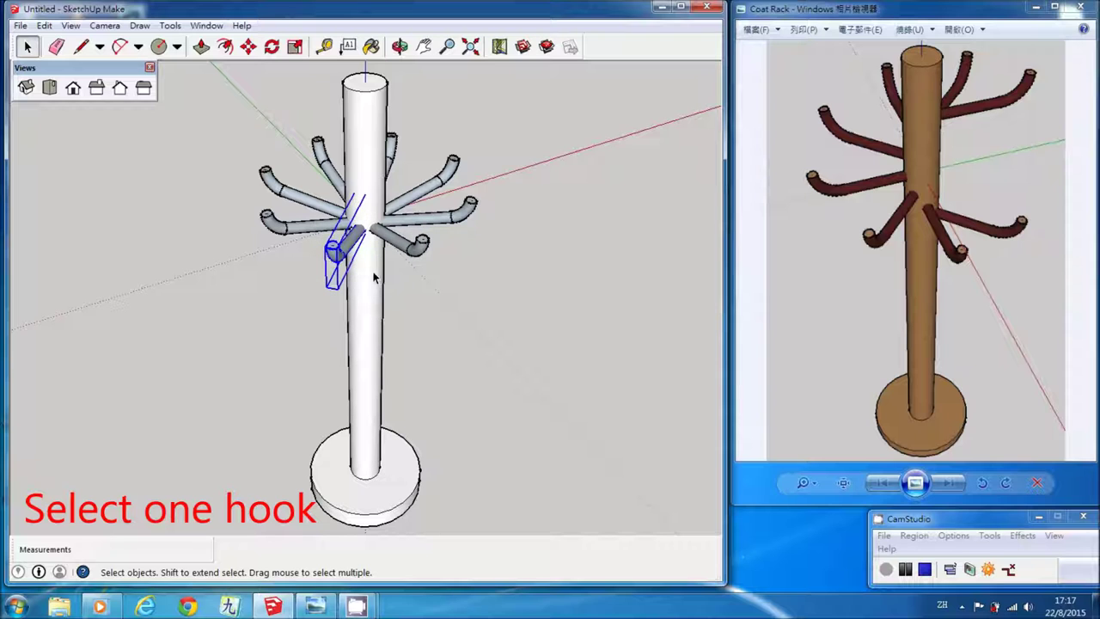
Move the selected front hook 50 mm up the blue axis, then deselect it
click(249, 46)
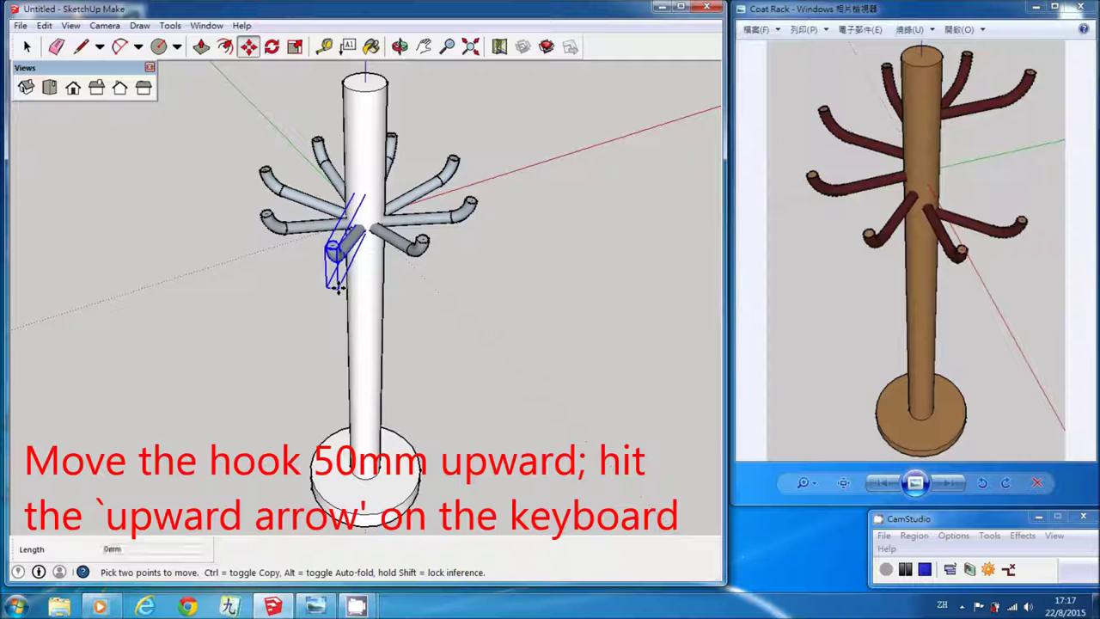
text(50)
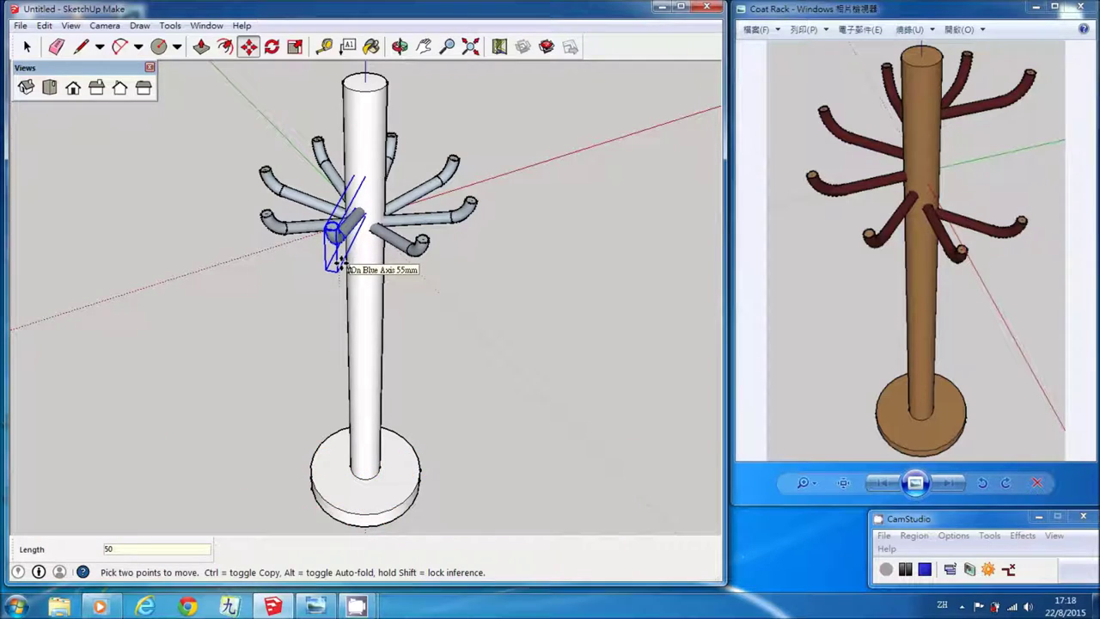
key(Return)
key(space)
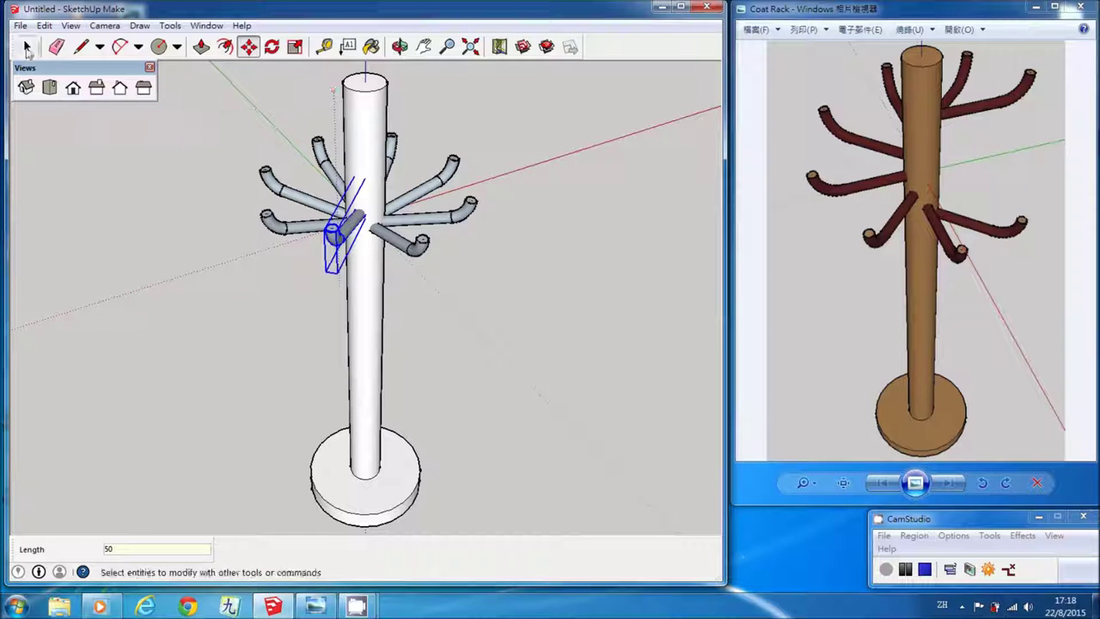
click(129, 180)
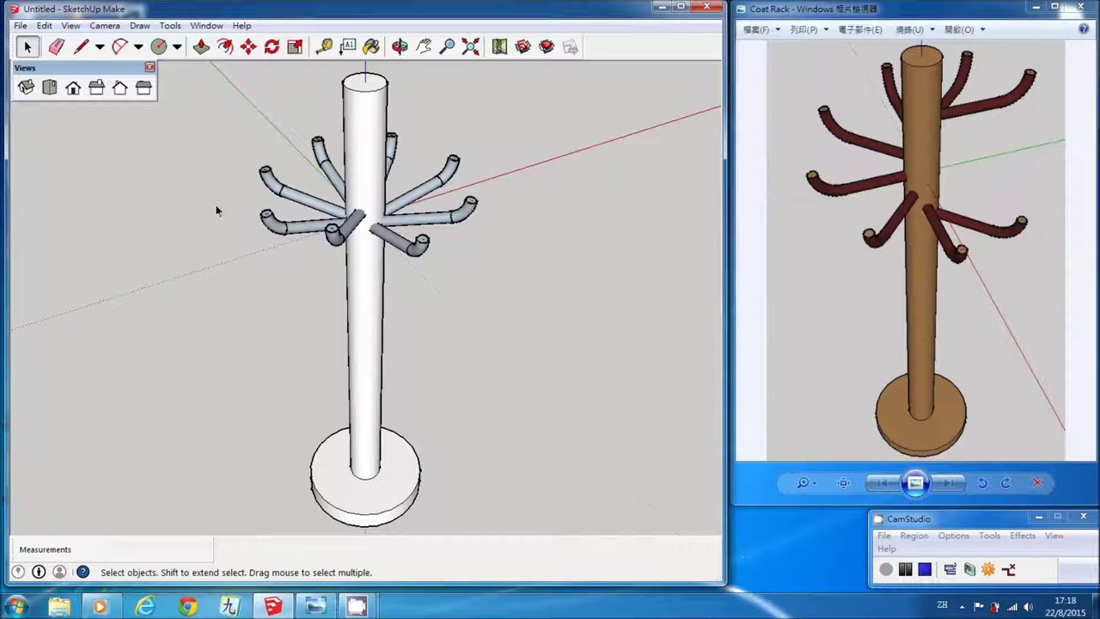
Raise the left-side hook 100 mm up the pole
drag(243, 206, 360, 246)
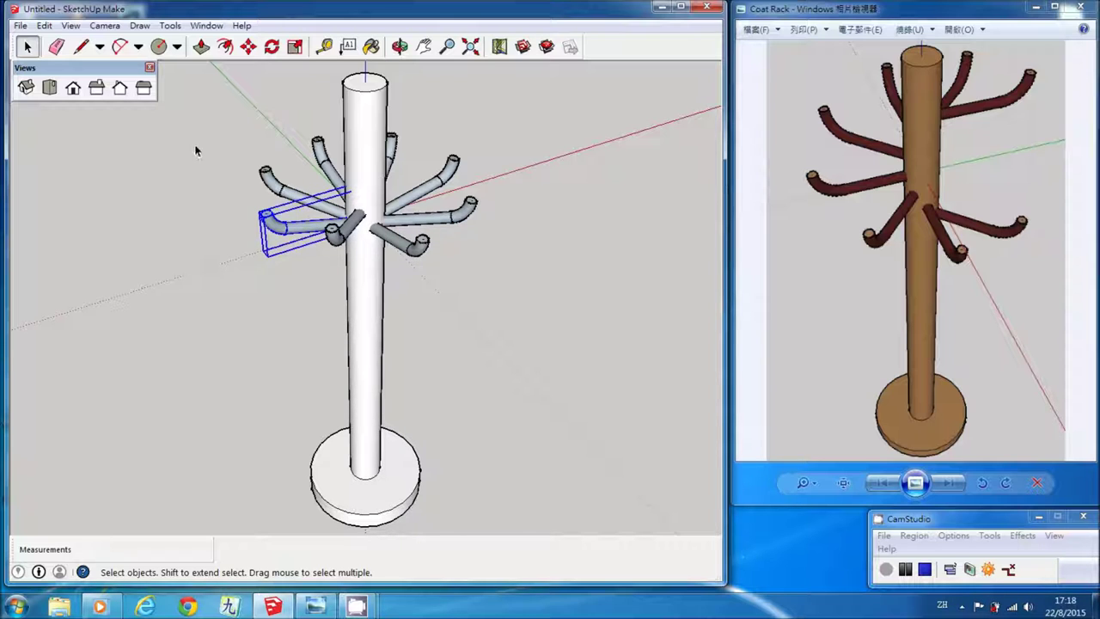
click(249, 46)
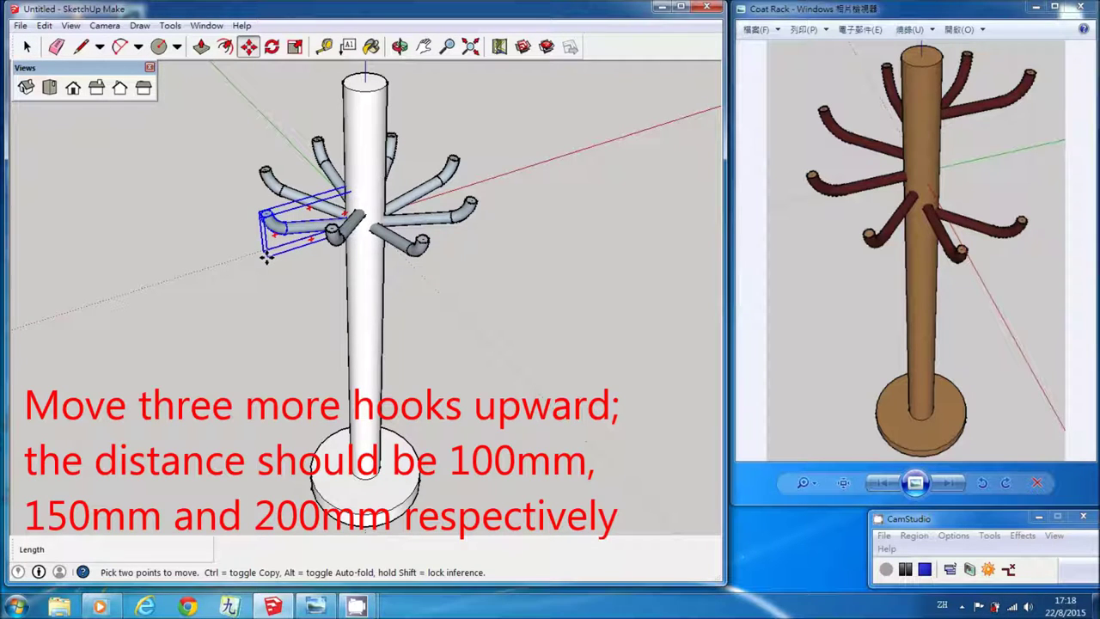
click(267, 257)
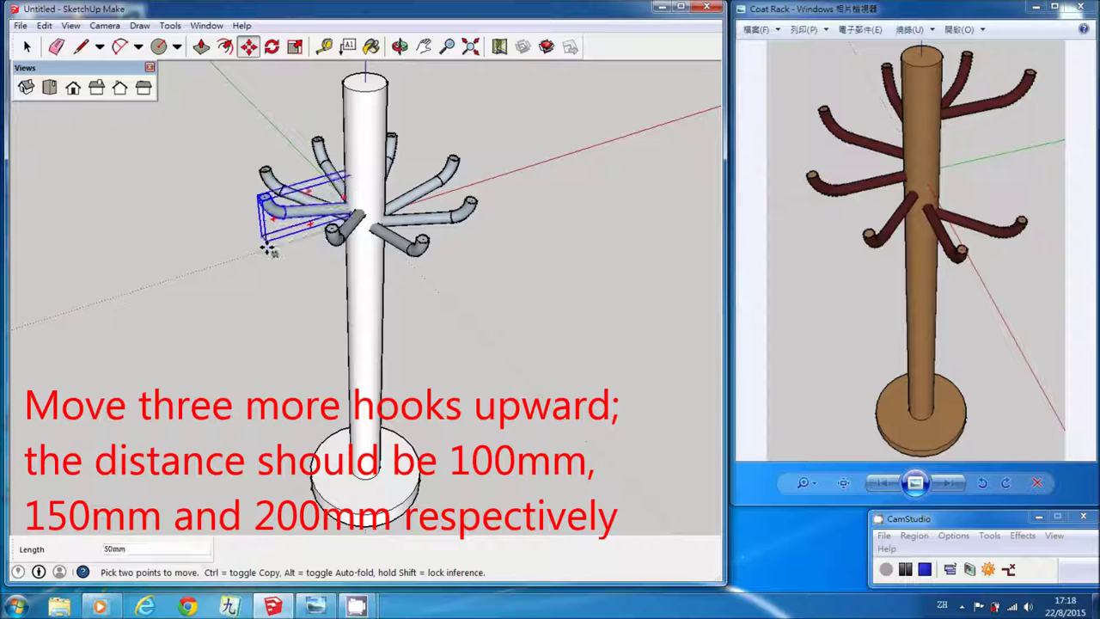
text(100)
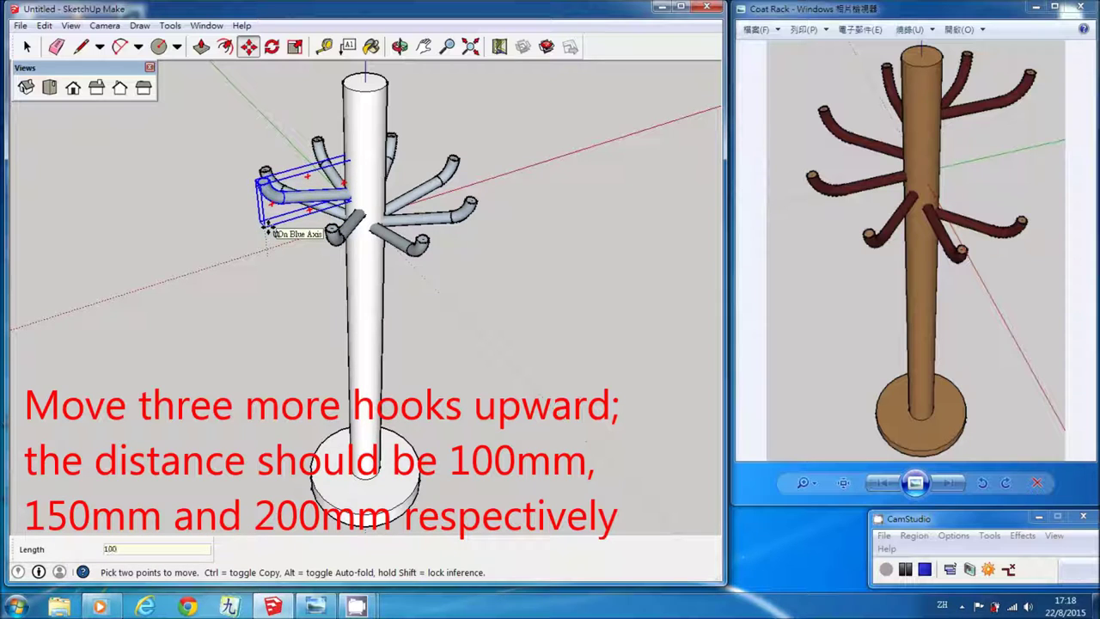
key(Return)
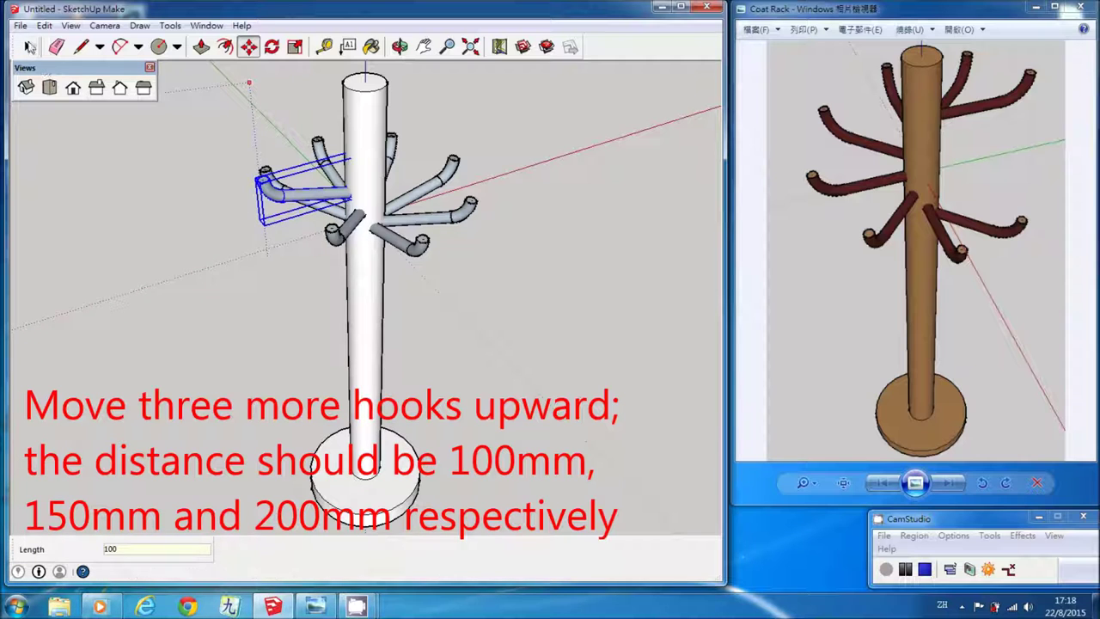
click(26, 47)
click(411, 78)
Raise the lower front hook 150 mm up the pole
click(400, 46)
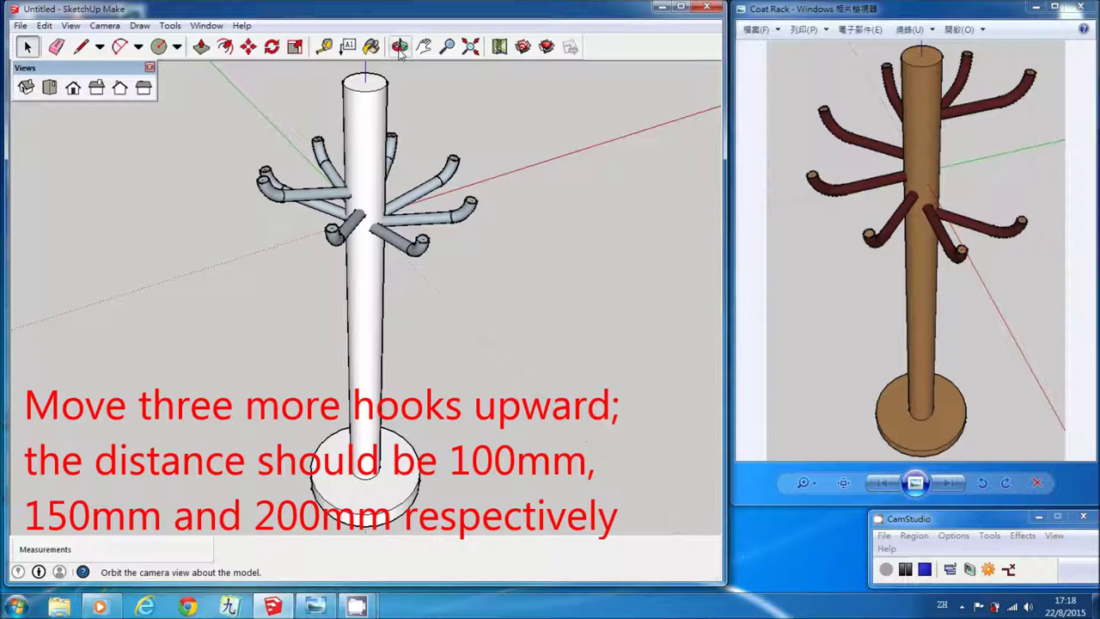
mouse_move(206, 137)
mouse_down()
mouse_move(332, 172)
mouse_move(522, 187)
mouse_up()
drag(486, 275, 557, 266)
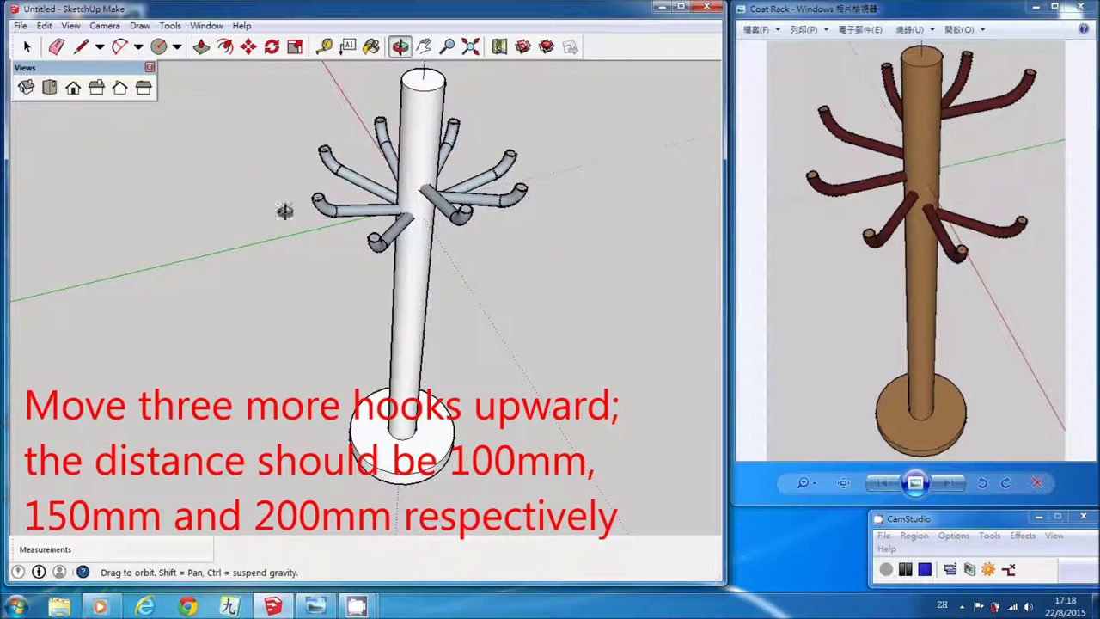
click(27, 46)
click(28, 47)
drag(353, 213, 428, 269)
drag(352, 203, 424, 277)
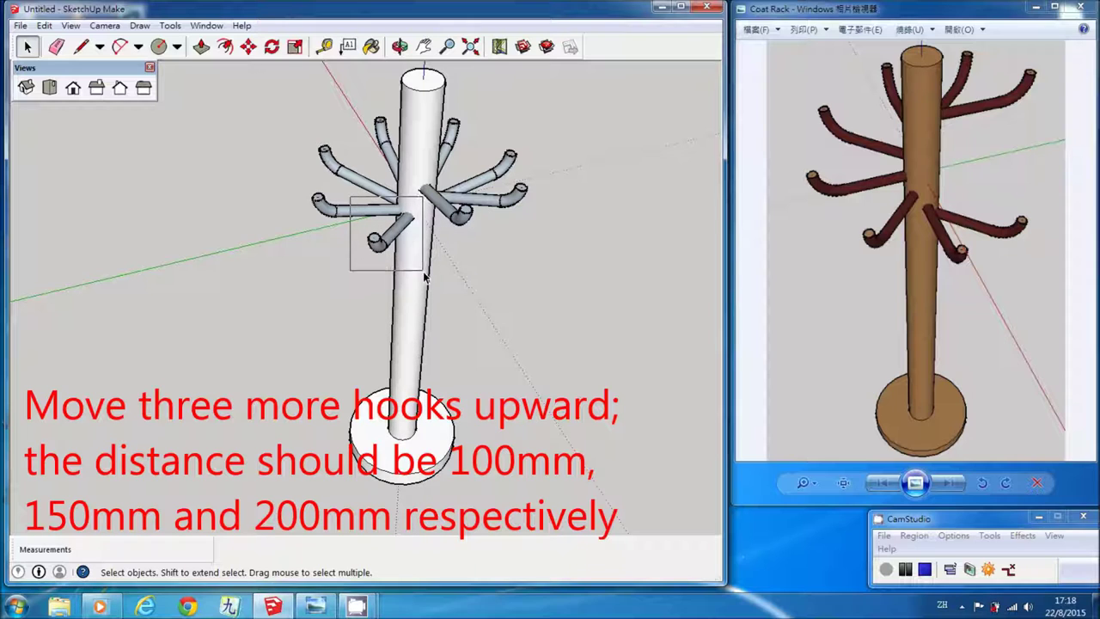
click(247, 46)
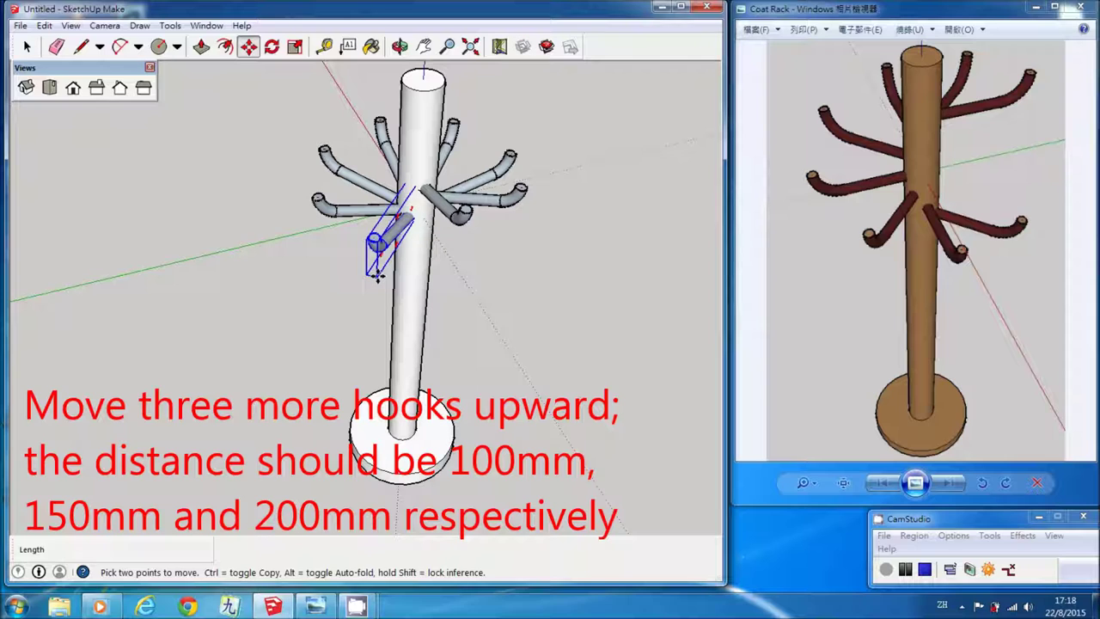
click(376, 273)
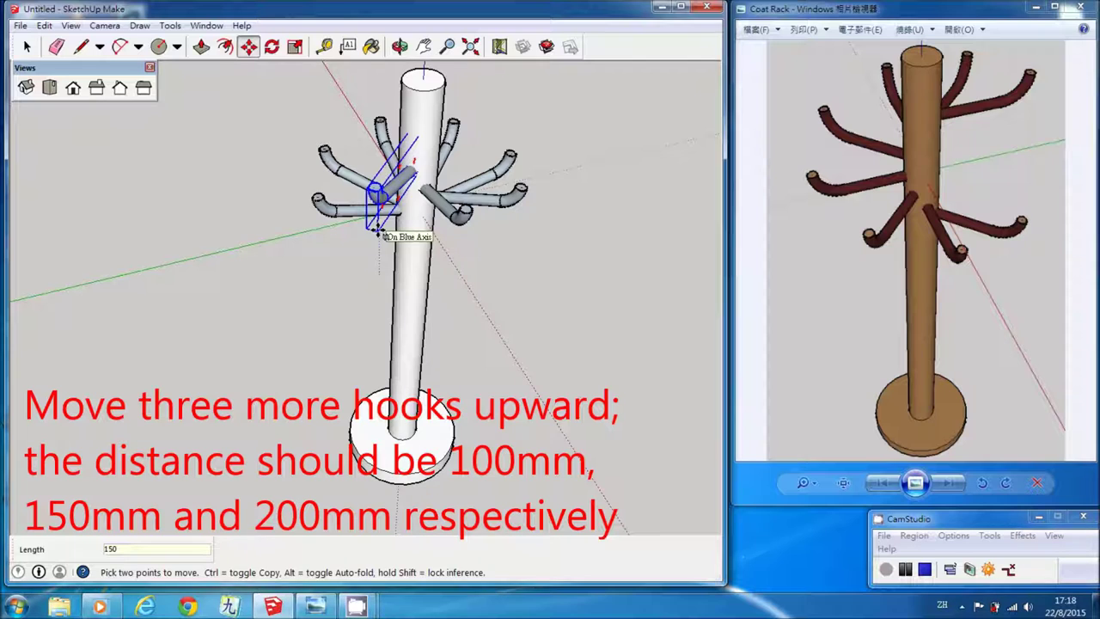
key(Return)
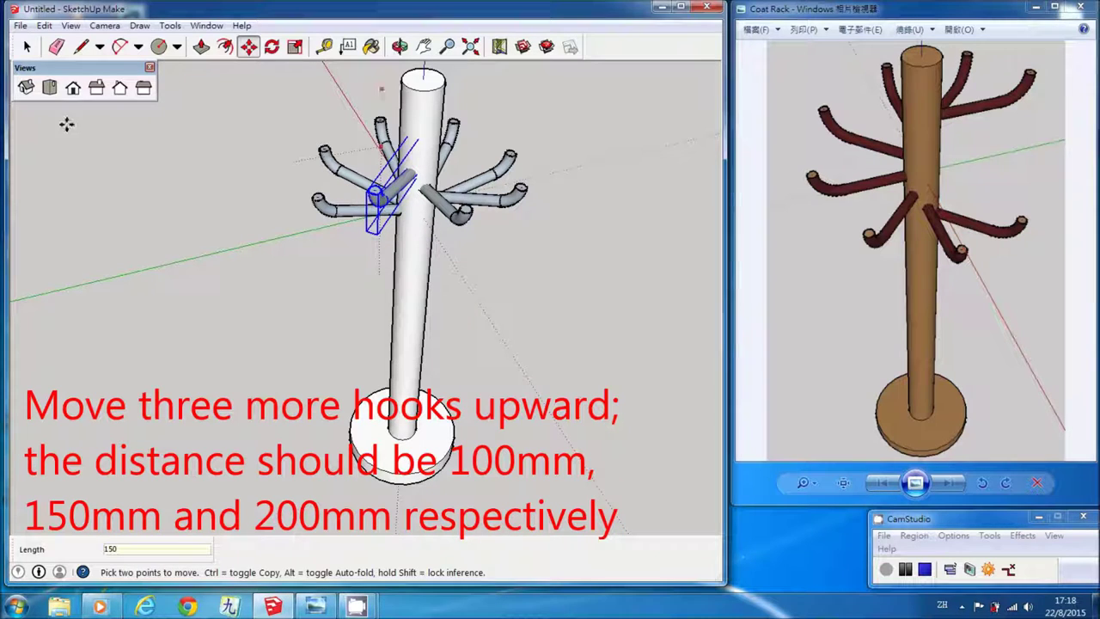
click(26, 47)
click(156, 197)
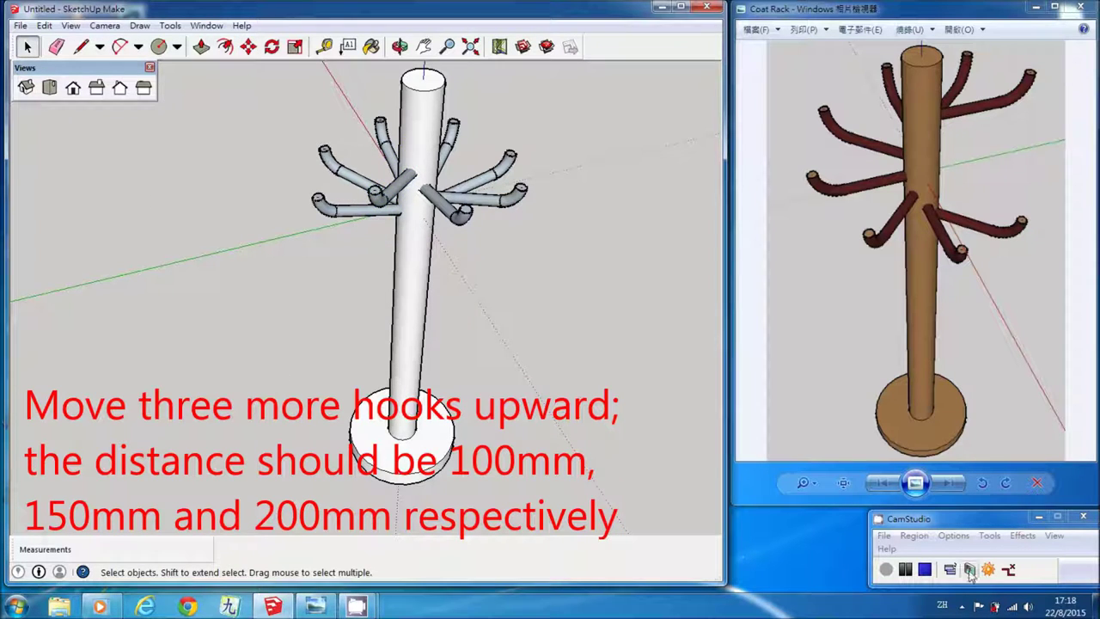
Raise another lower hook 200 mm up the pole, then view the rack from the front
click(399, 47)
drag(248, 113, 511, 161)
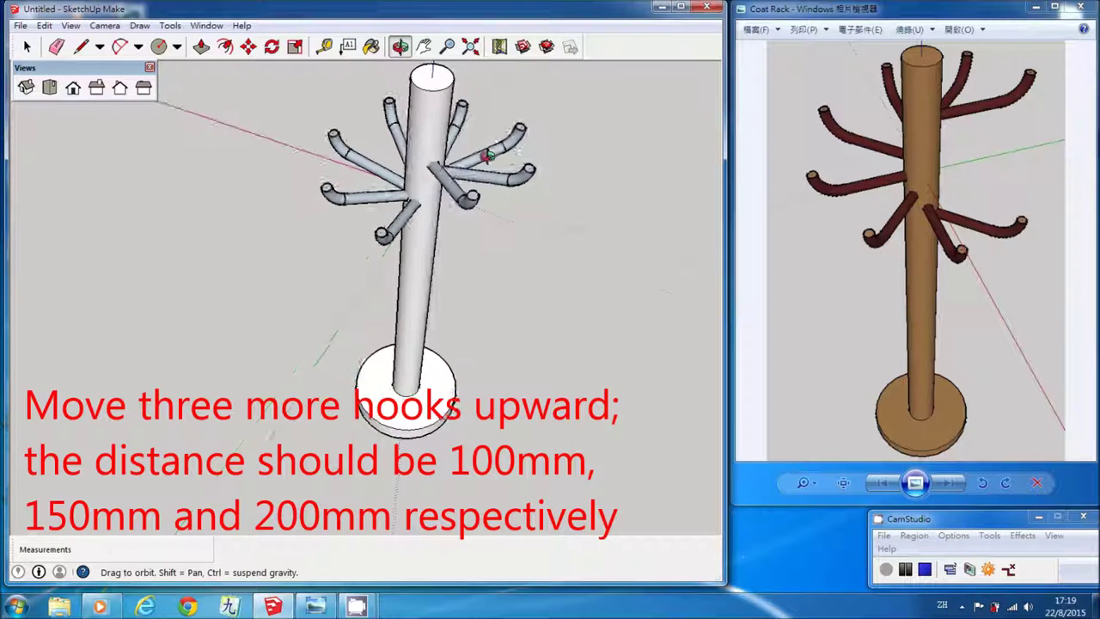
click(27, 48)
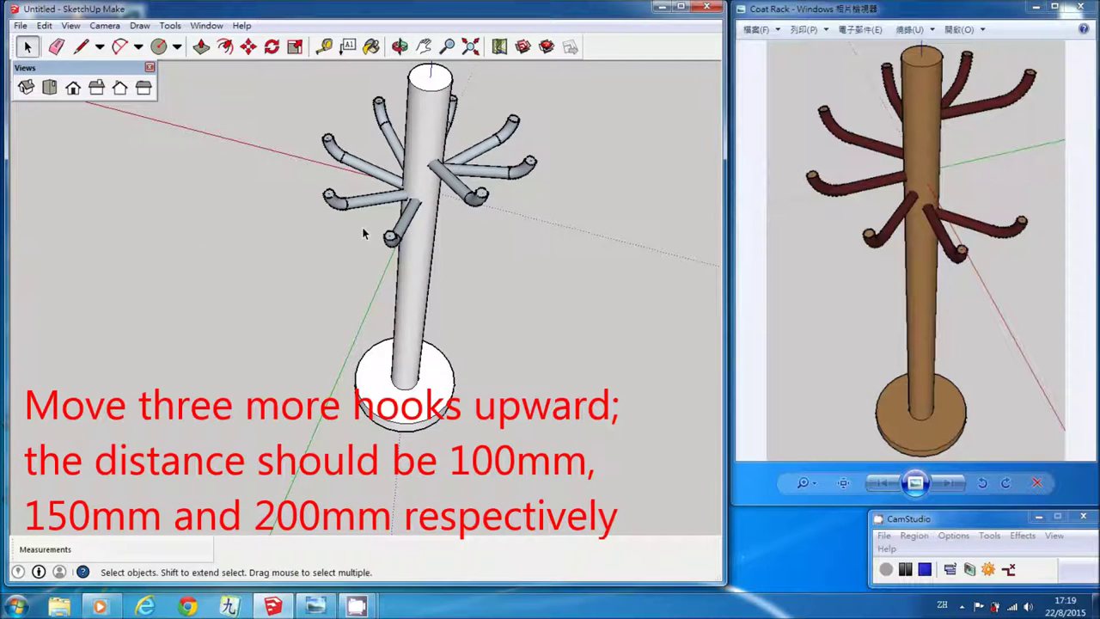
mouse_move(383, 191)
mouse_down()
mouse_move(435, 238)
mouse_move(434, 262)
mouse_up()
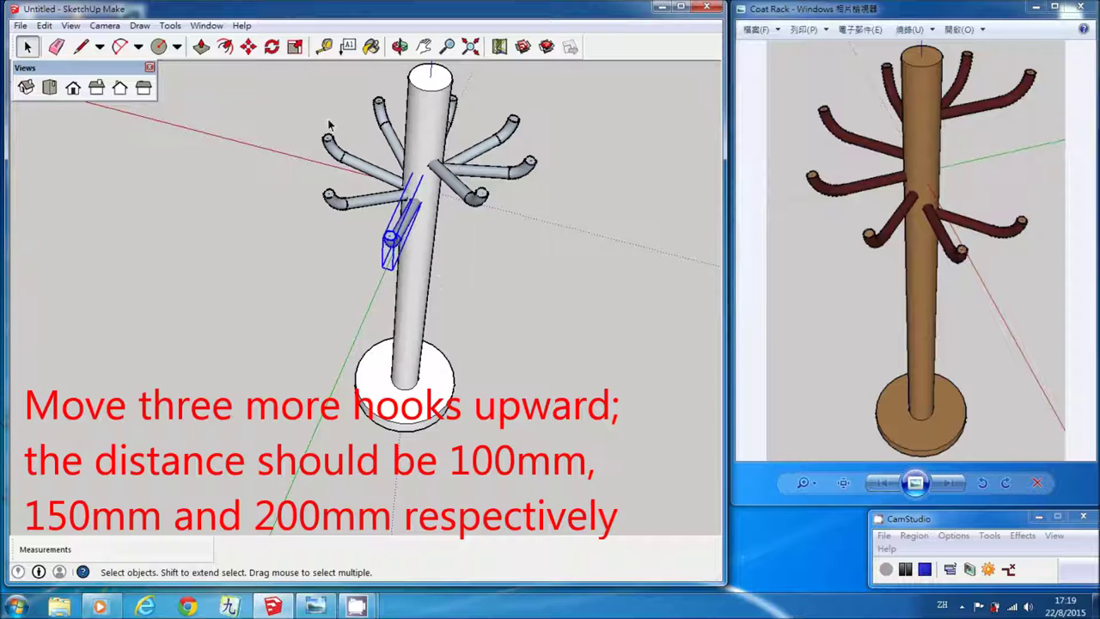
click(248, 47)
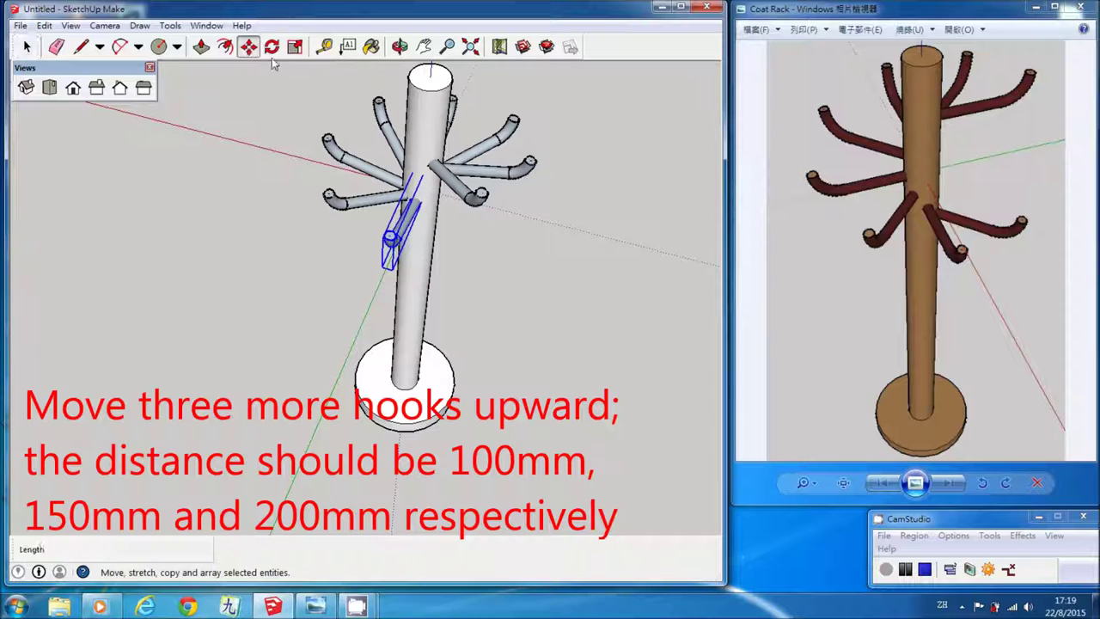
click(391, 268)
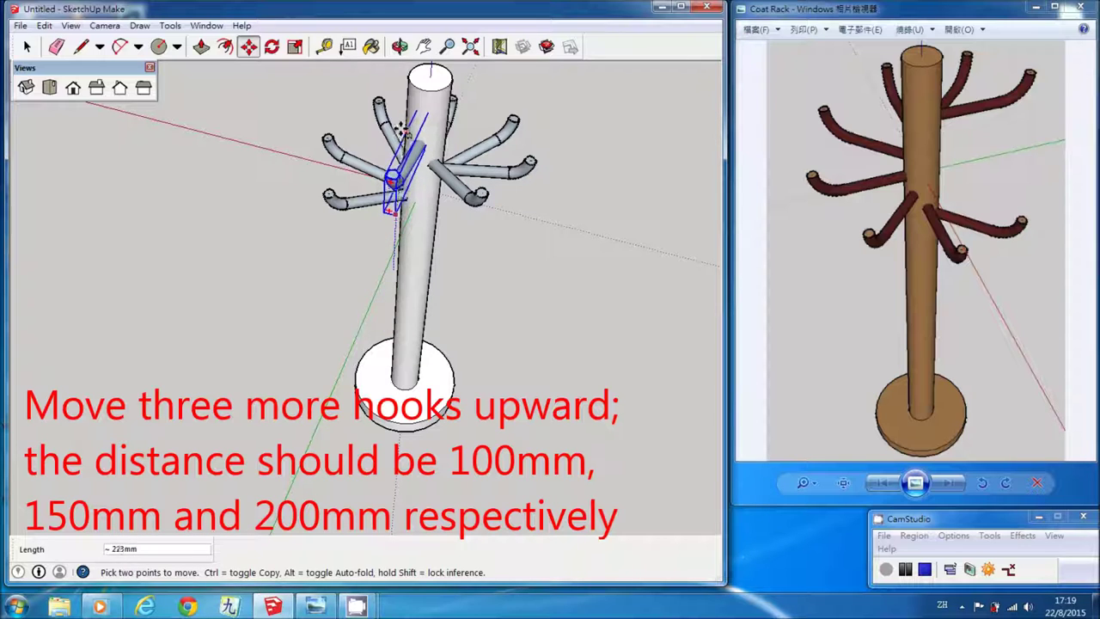
text(200)
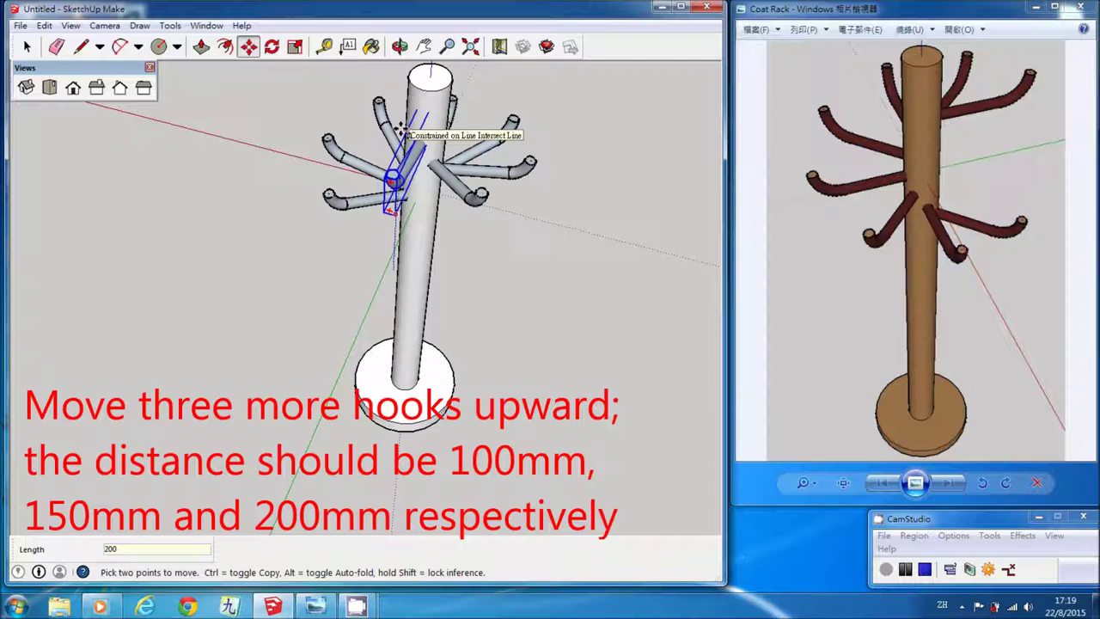
key(Return)
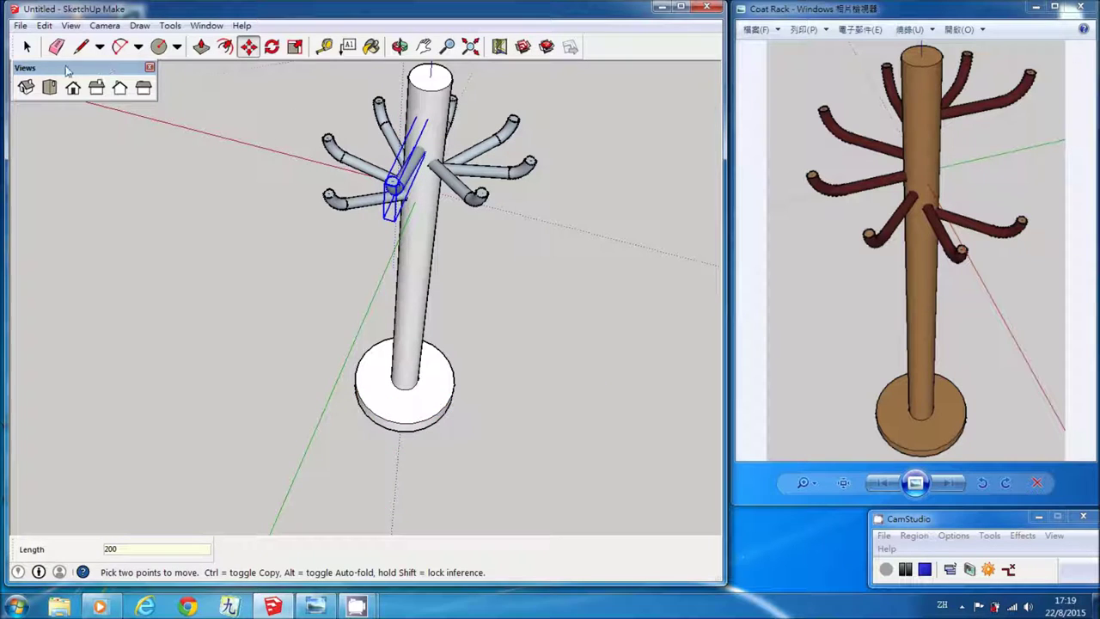
key(space)
click(187, 213)
click(401, 46)
click(406, 50)
mouse_move(572, 172)
mouse_down()
mouse_move(462, 222)
mouse_move(159, 180)
mouse_up()
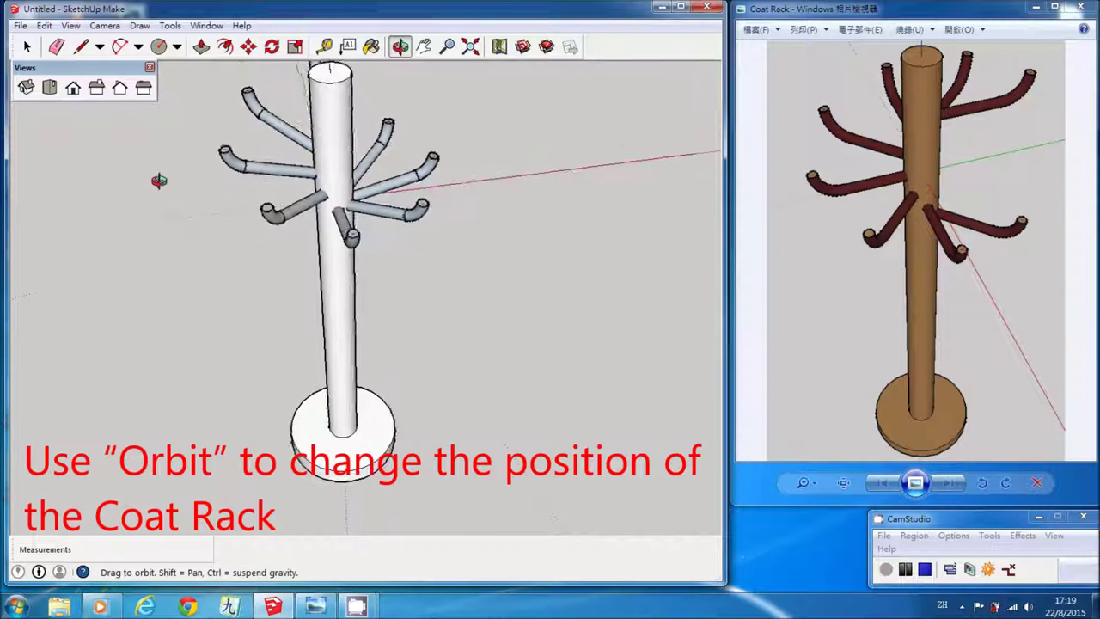
Lower the front-right hook 50 mm down the pole
mouse_move(541, 262)
mouse_down()
mouse_move(382, 333)
mouse_move(370, 270)
mouse_move(388, 306)
mouse_up()
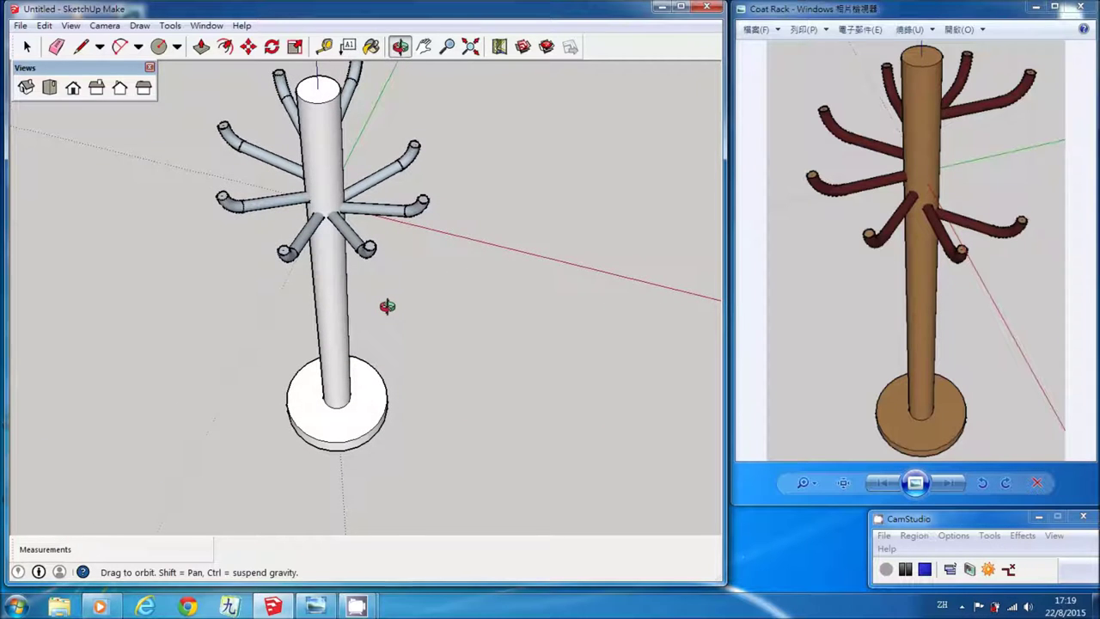
key(space)
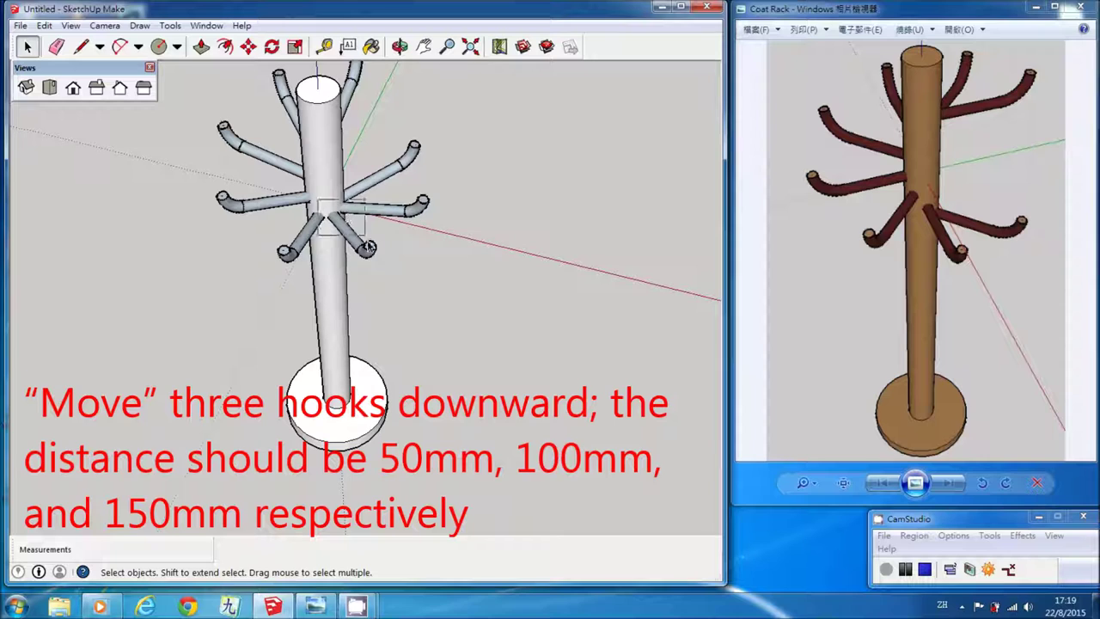
drag(319, 207, 386, 276)
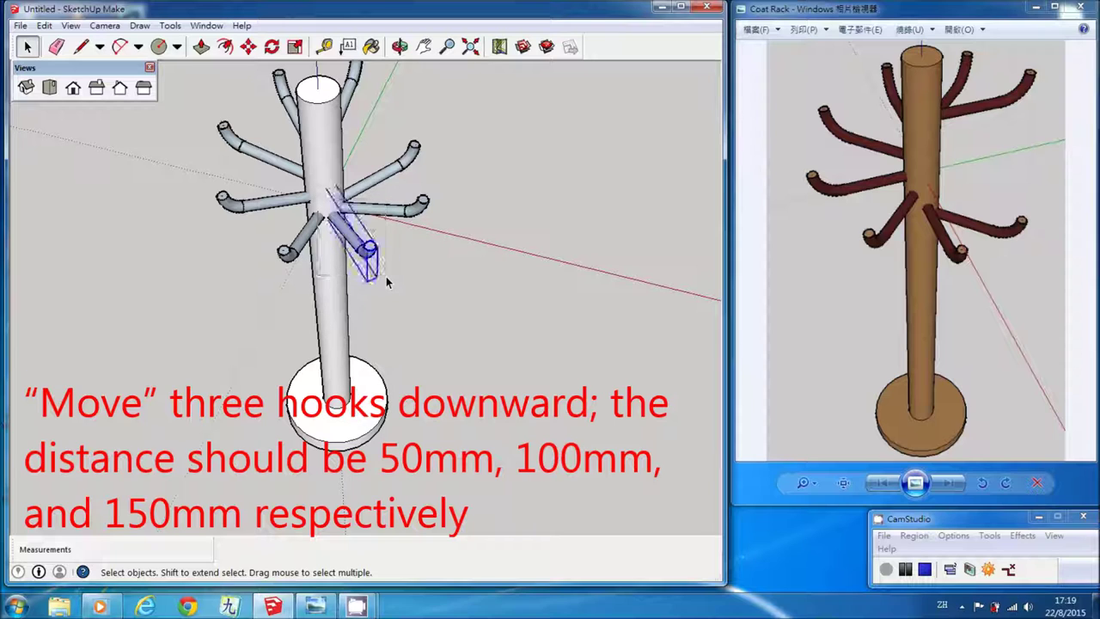
click(247, 46)
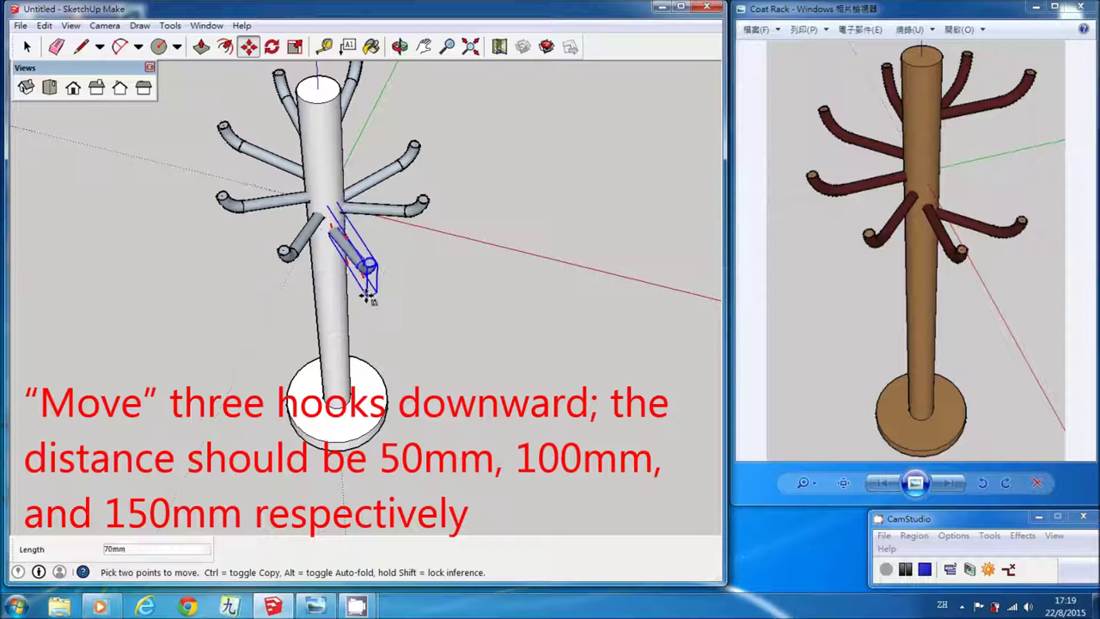
text(50)
key(Return)
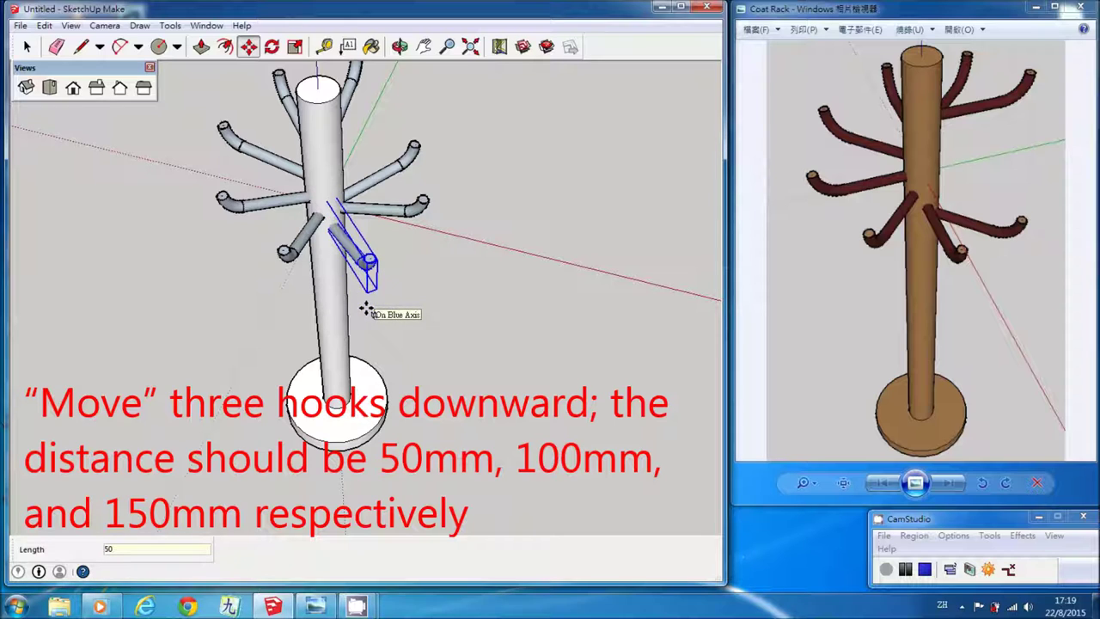
click(25, 47)
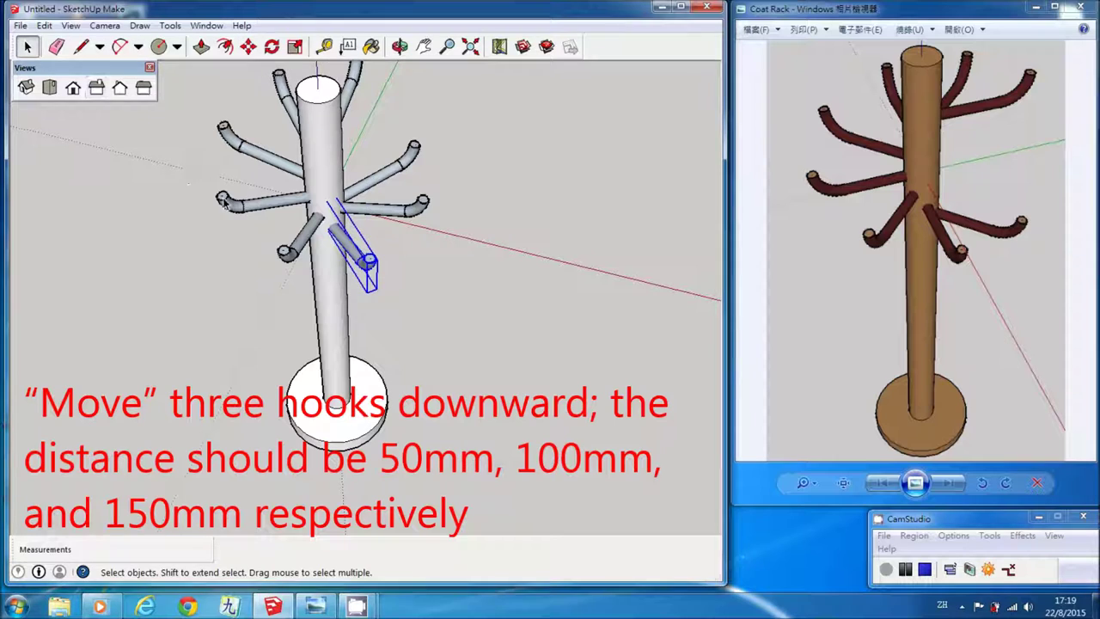
click(152, 209)
Lower the right-hand hook 100 mm down the pole
drag(328, 192, 471, 238)
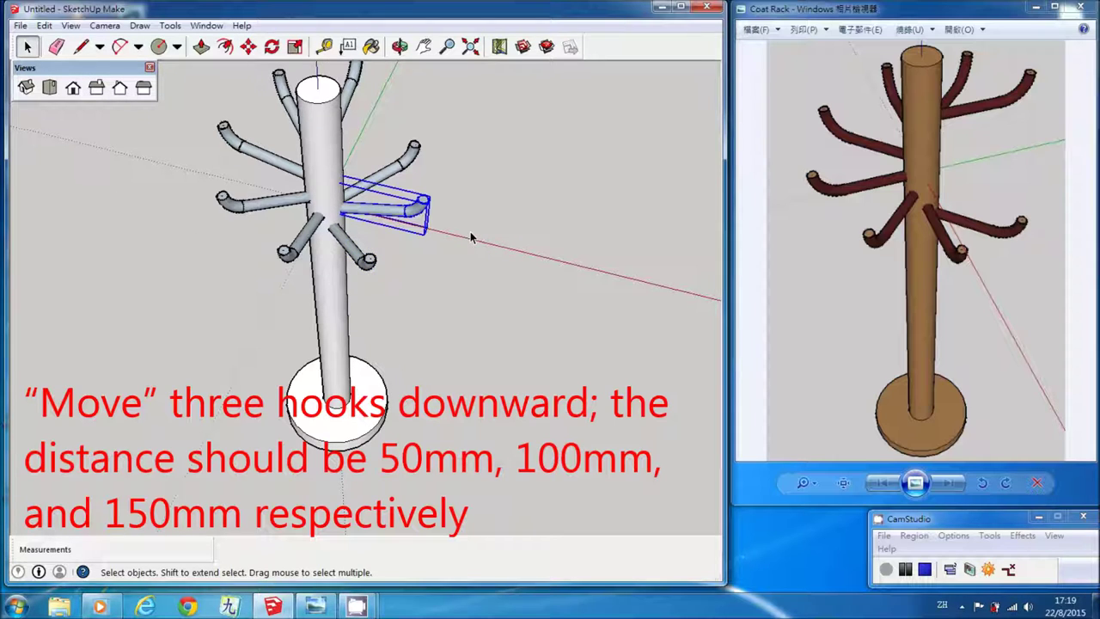
click(247, 47)
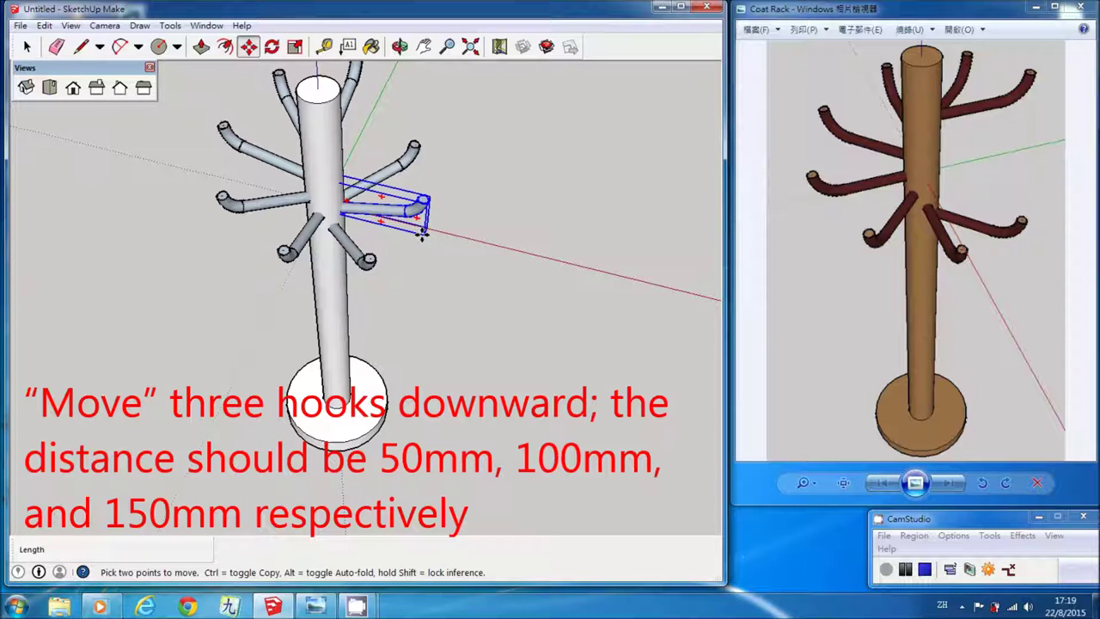
click(422, 234)
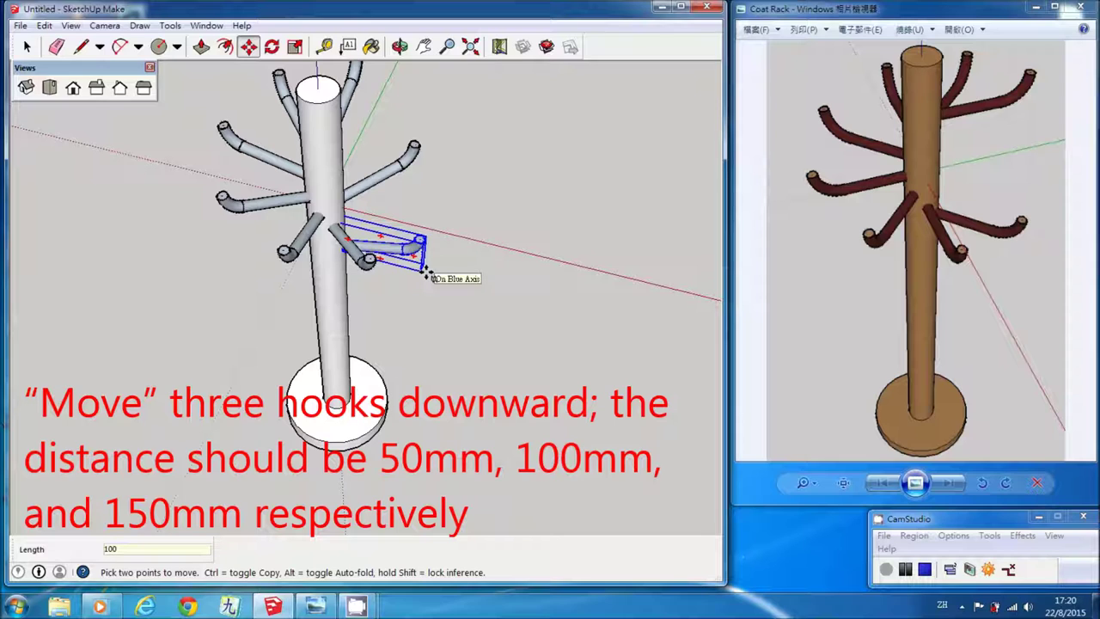
key(Return)
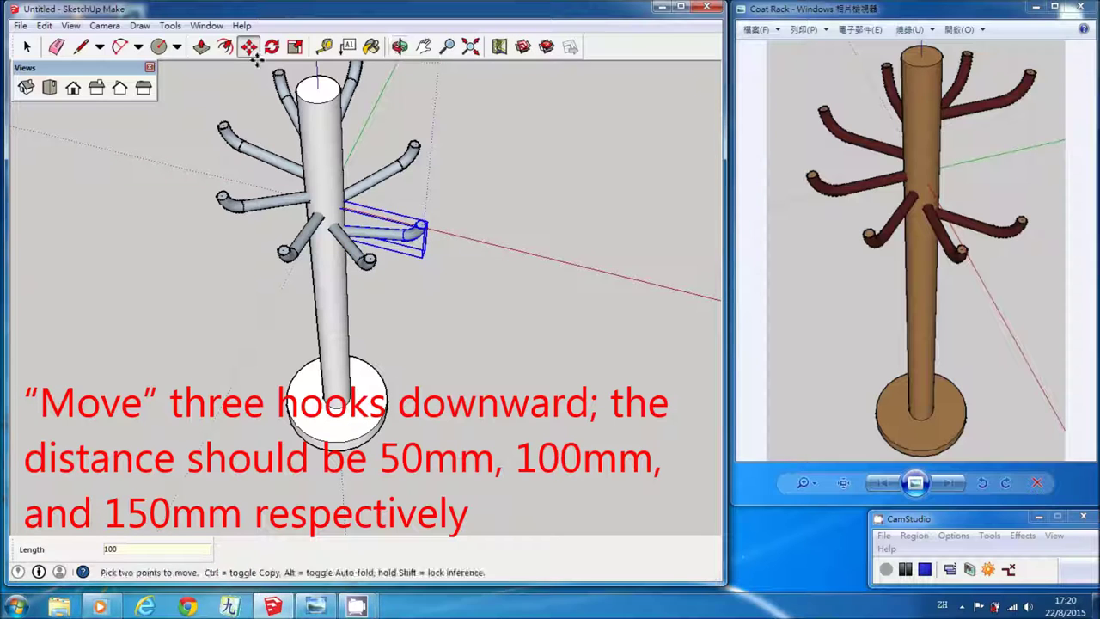
click(26, 46)
Lower the lower-right hook 150 mm down the pole and fit the rack in view
click(399, 46)
mouse_move(453, 125)
mouse_down()
mouse_move(48, 214)
mouse_move(52, 163)
mouse_up()
click(26, 46)
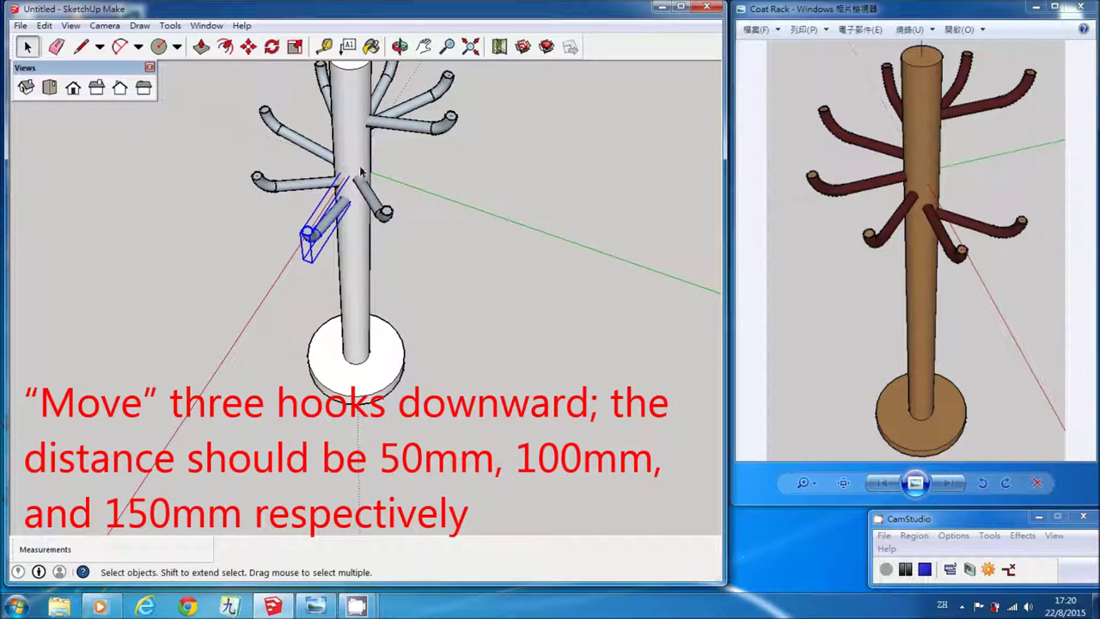
click(361, 176)
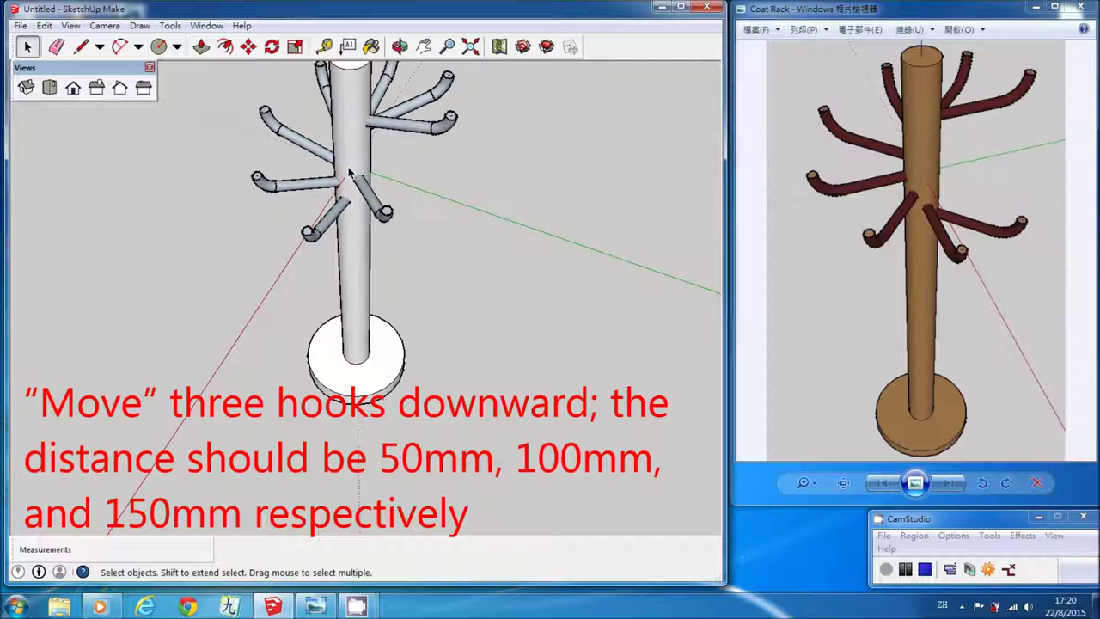
click(402, 241)
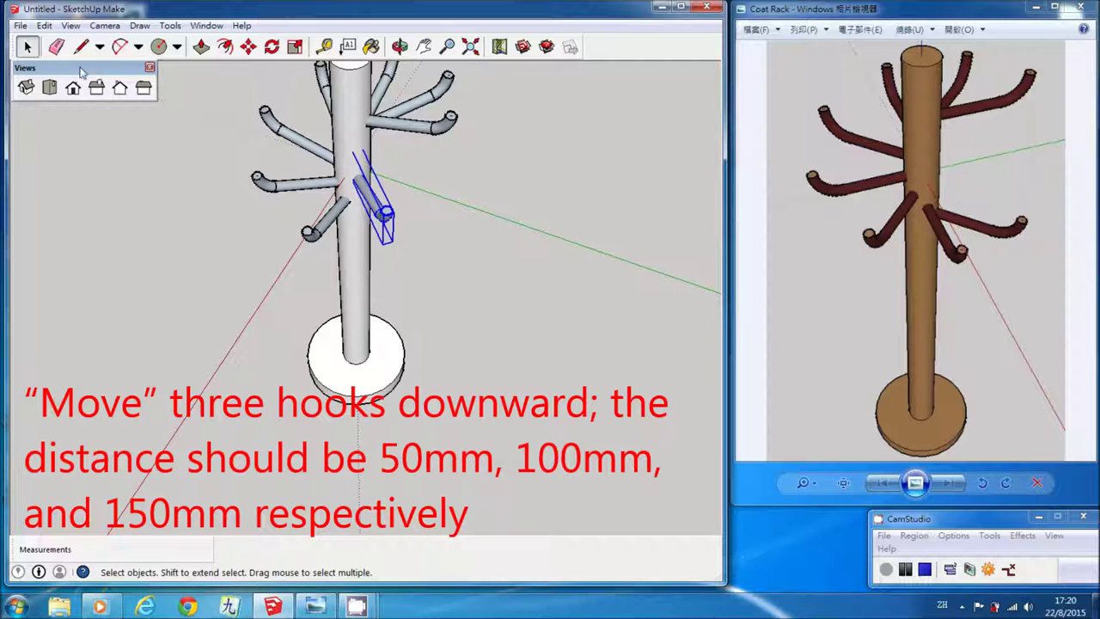
click(248, 47)
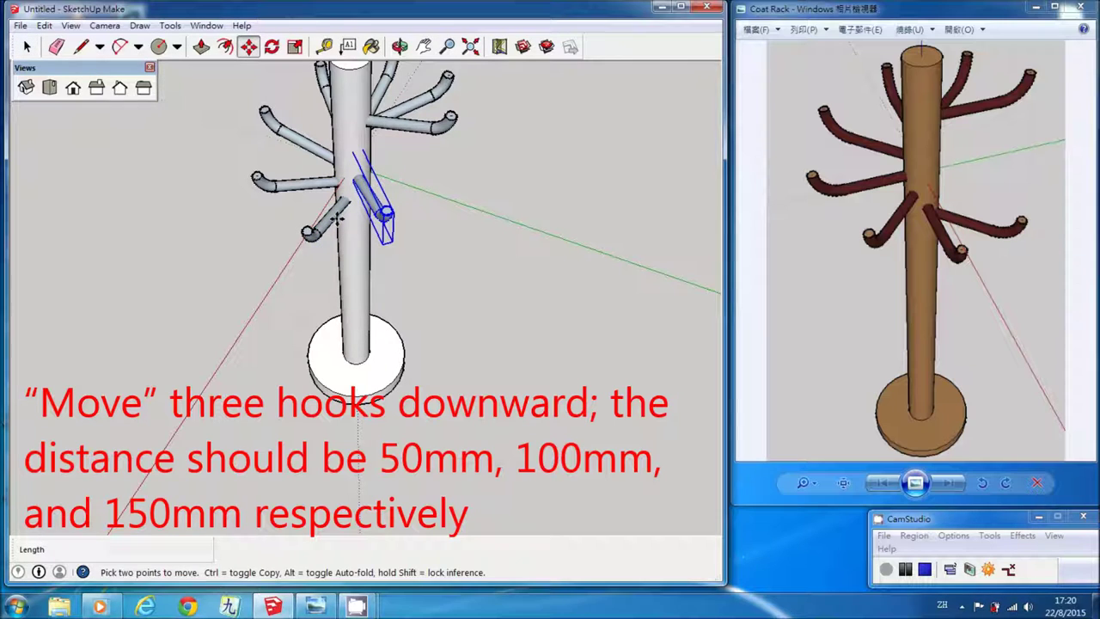
click(384, 245)
text(150)
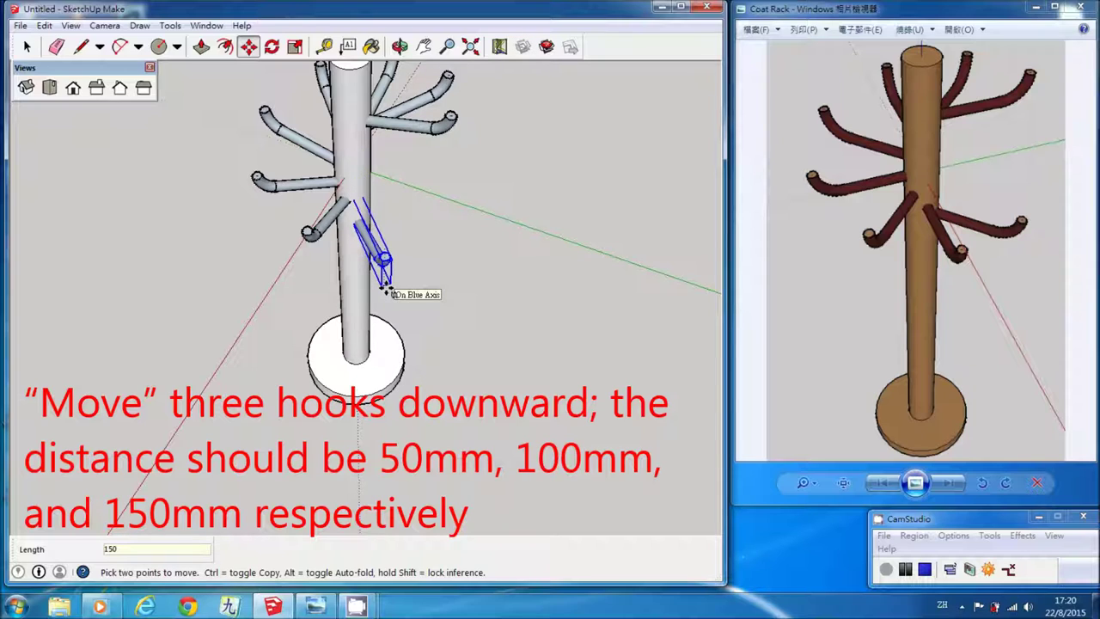
key(Return)
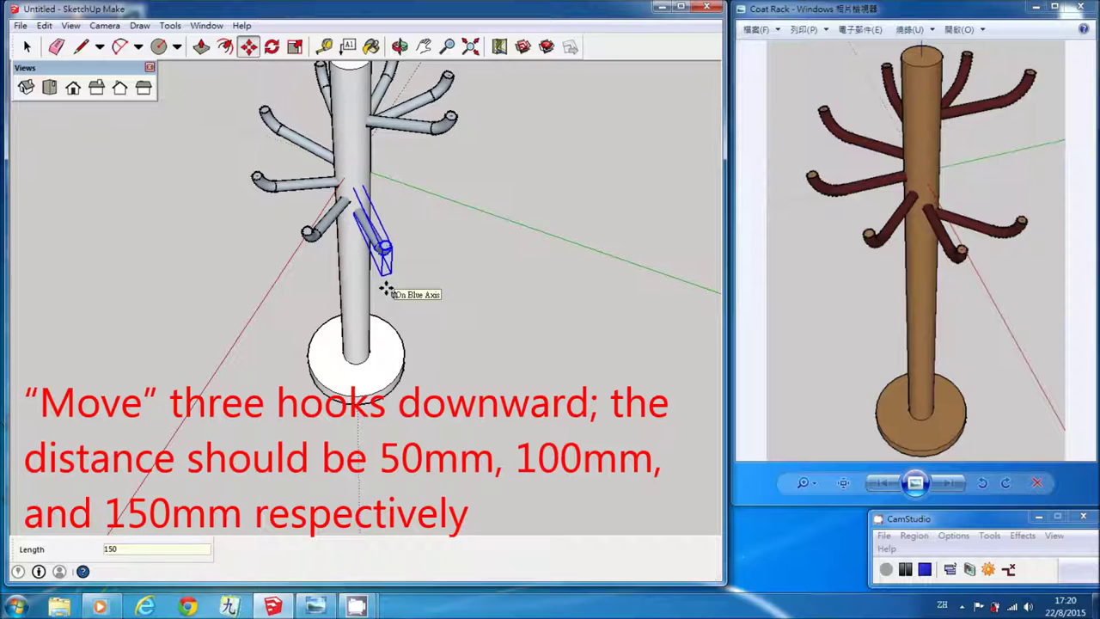
click(26, 47)
click(66, 151)
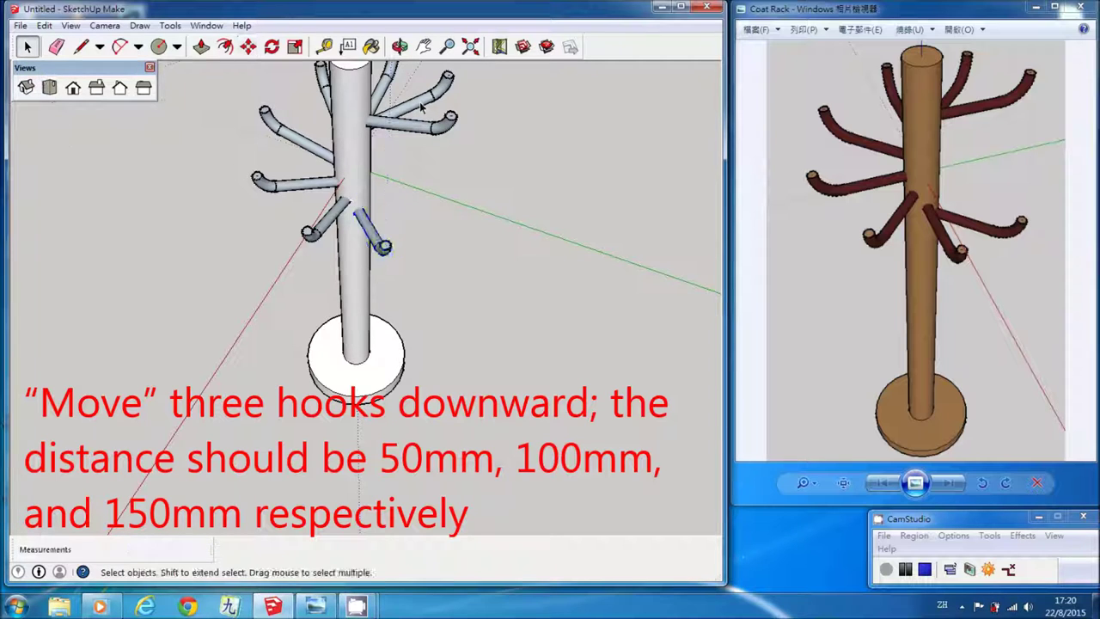
click(470, 46)
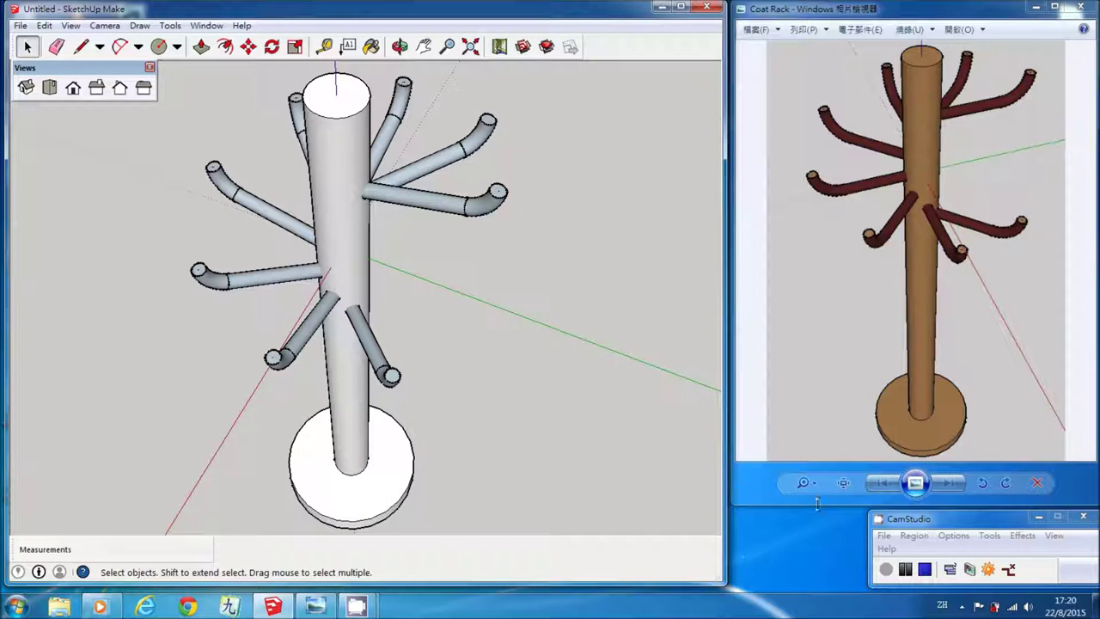
Zoom out and box-select the entire coat rack
click(924, 569)
click(42, 67)
click(447, 46)
scroll(568, 162, down, 2)
scroll(565, 162, down, 1)
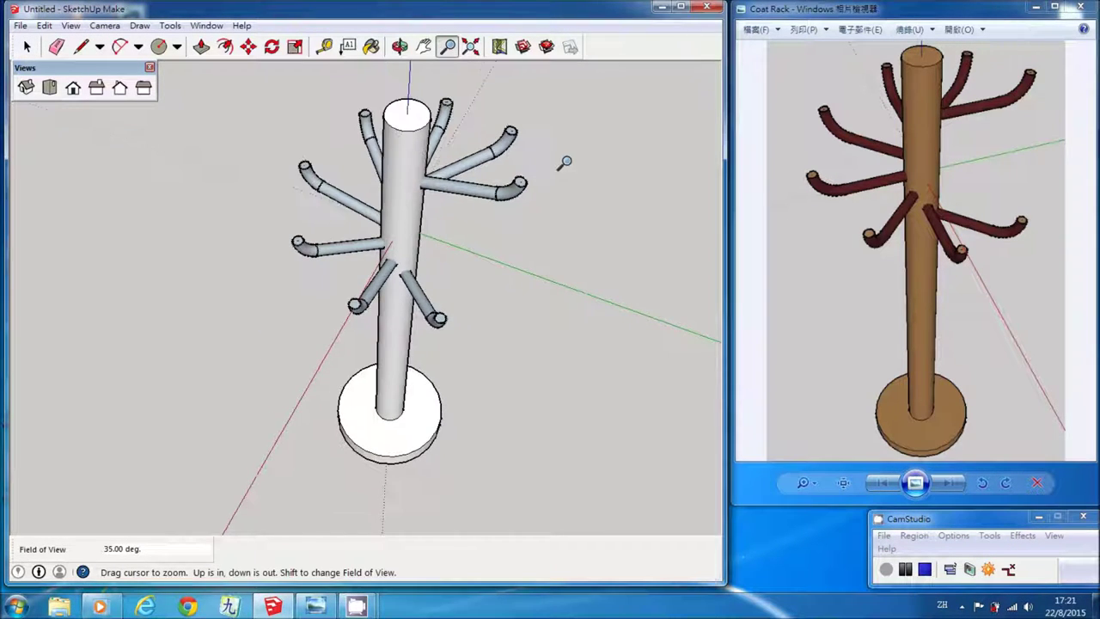
click(27, 47)
drag(270, 79, 577, 496)
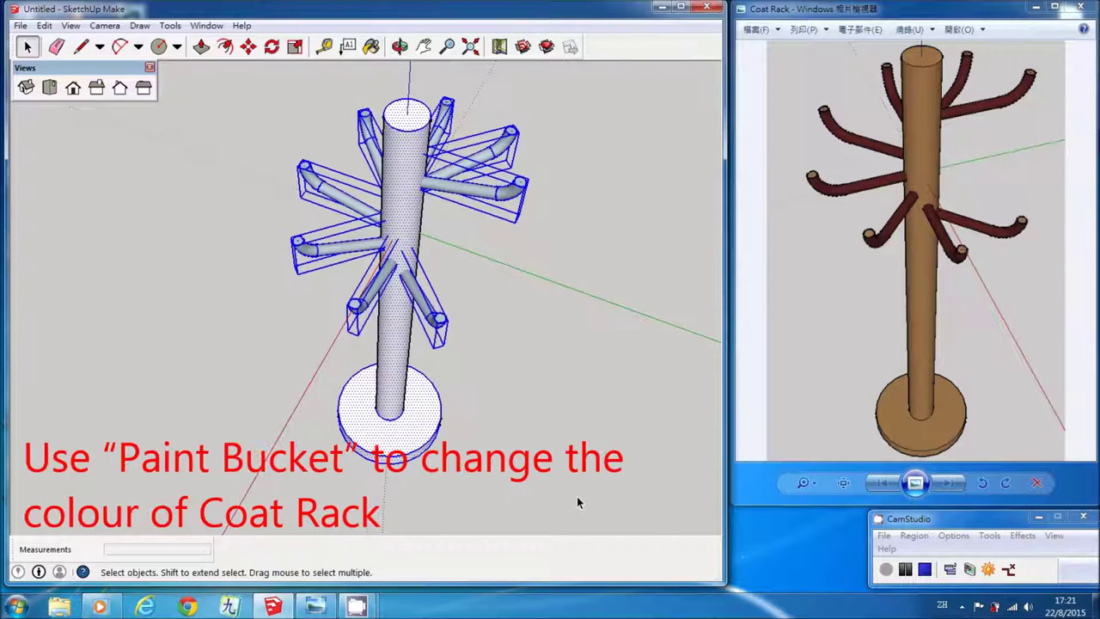
Paint the selected rack medium brown Color_C11 from the Colors collection
click(371, 46)
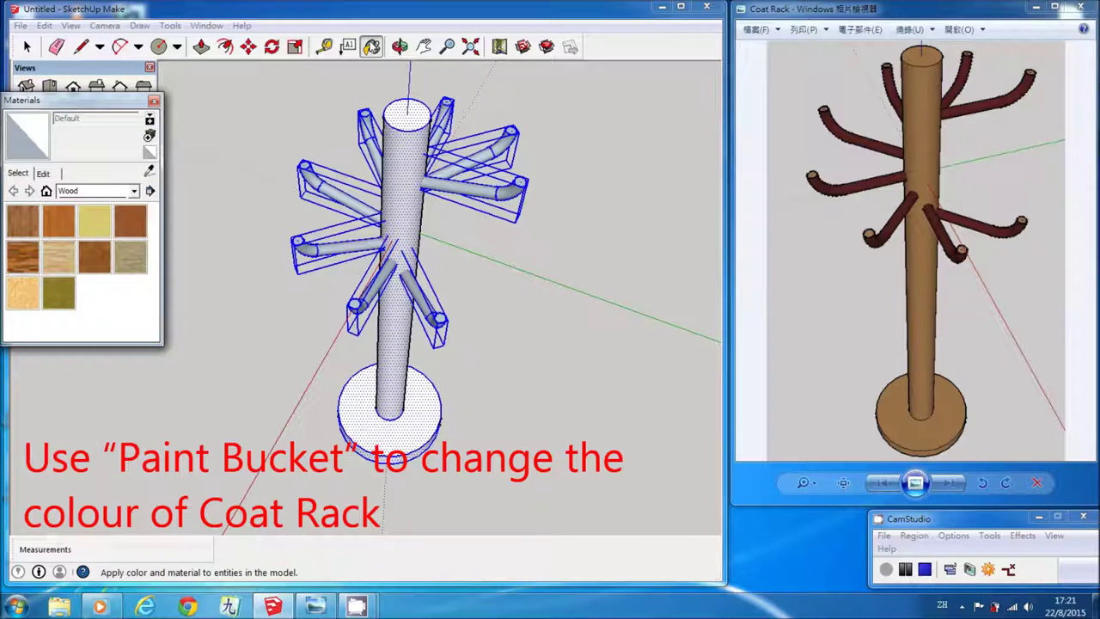
click(134, 191)
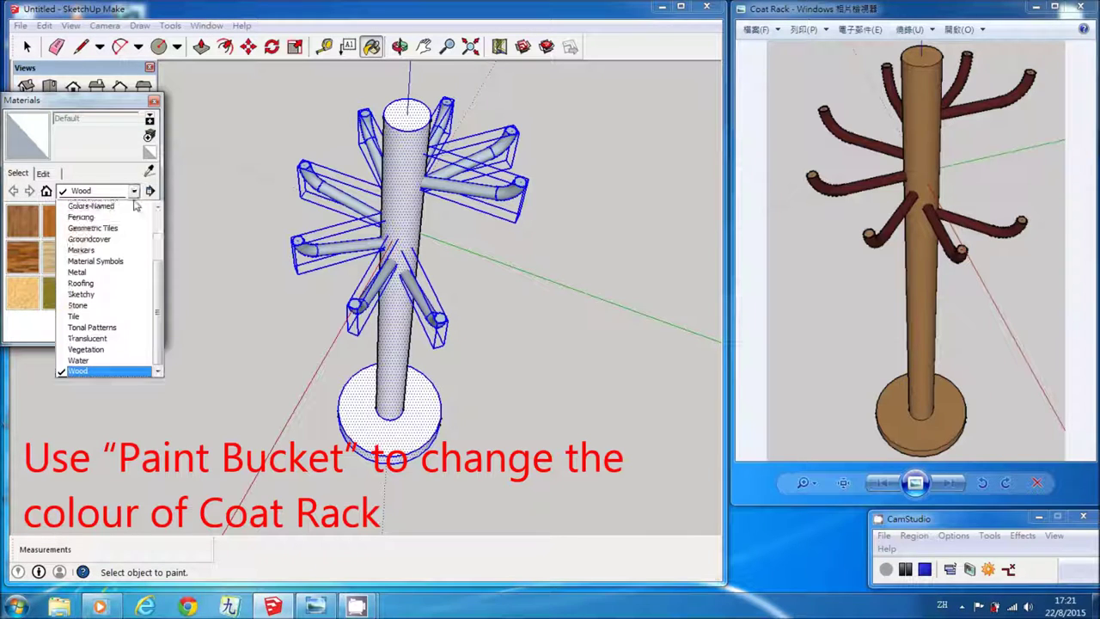
scroll(158, 307, up, 3)
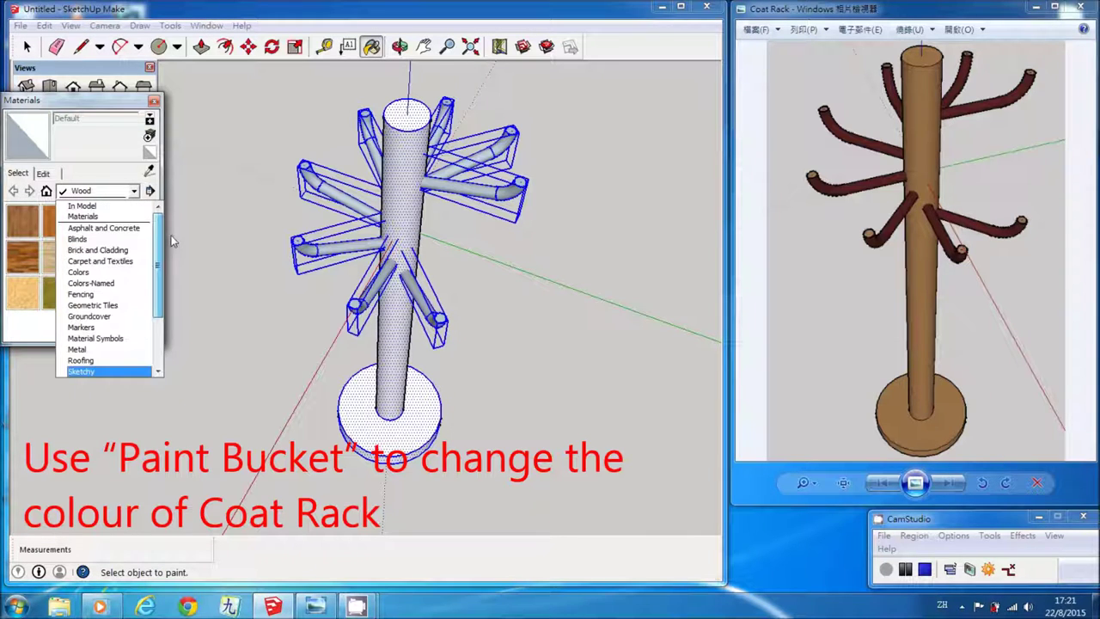
click(86, 279)
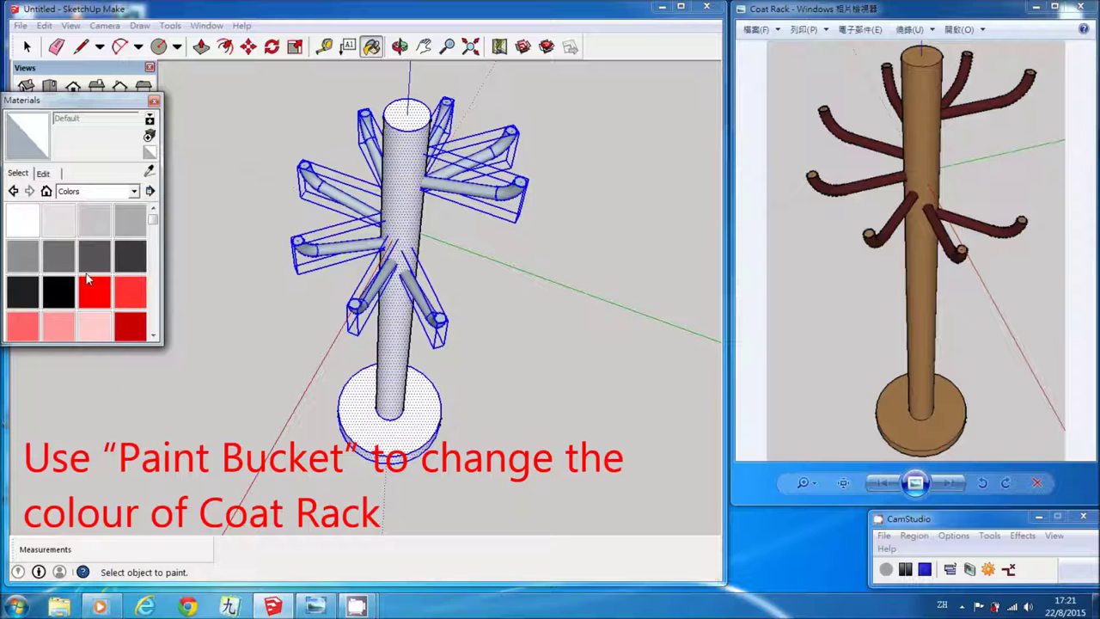
click(154, 242)
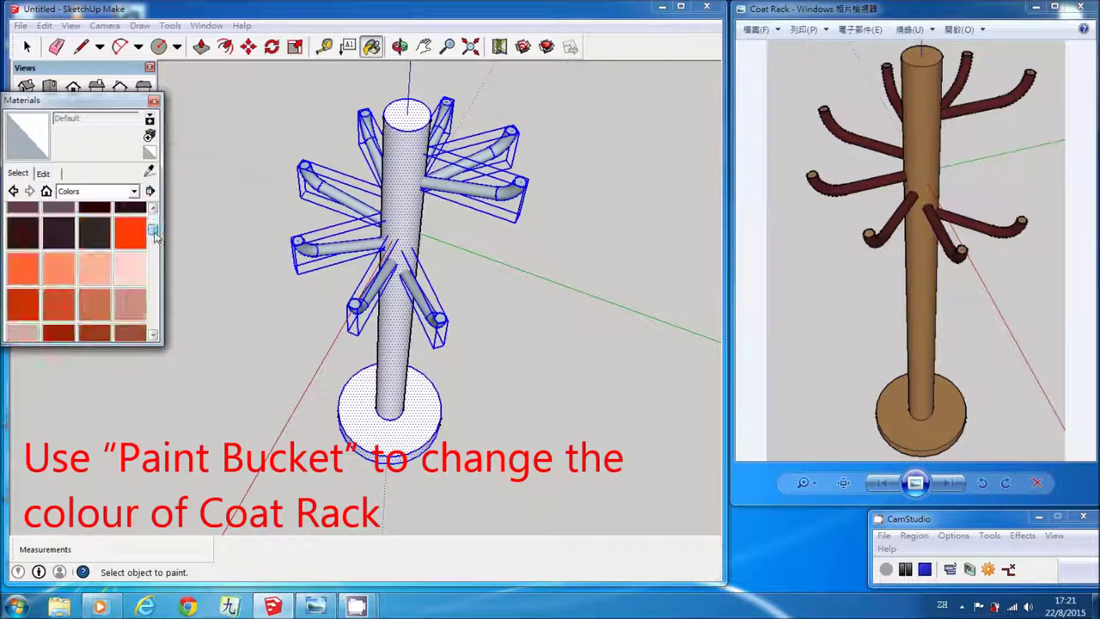
scroll(155, 244, down, 1)
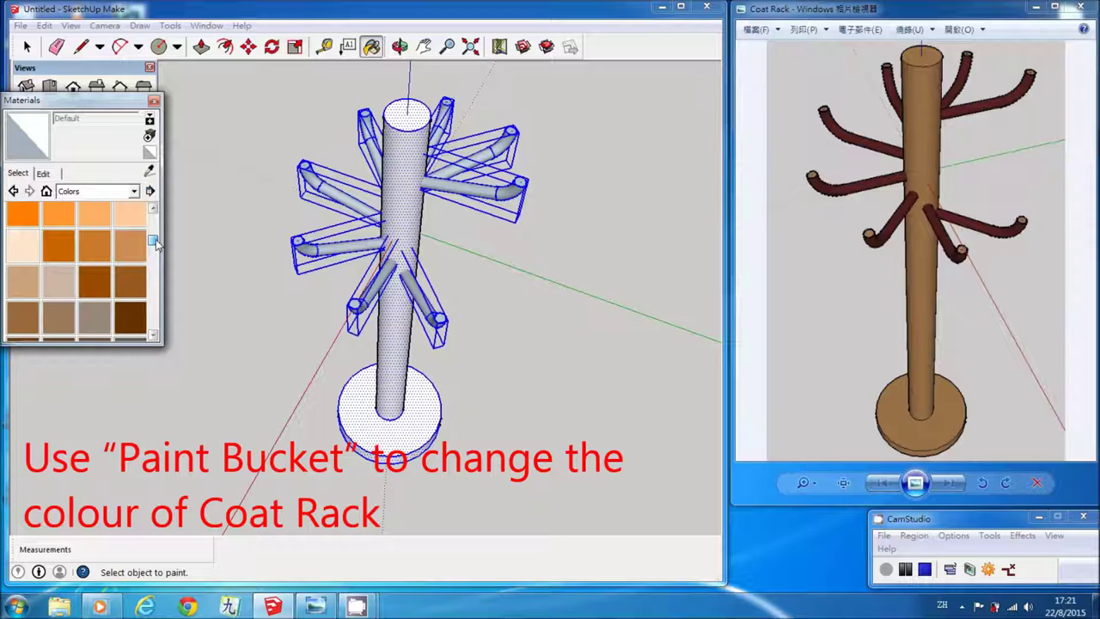
scroll(155, 244, down, 3)
scroll(155, 243, up, 2)
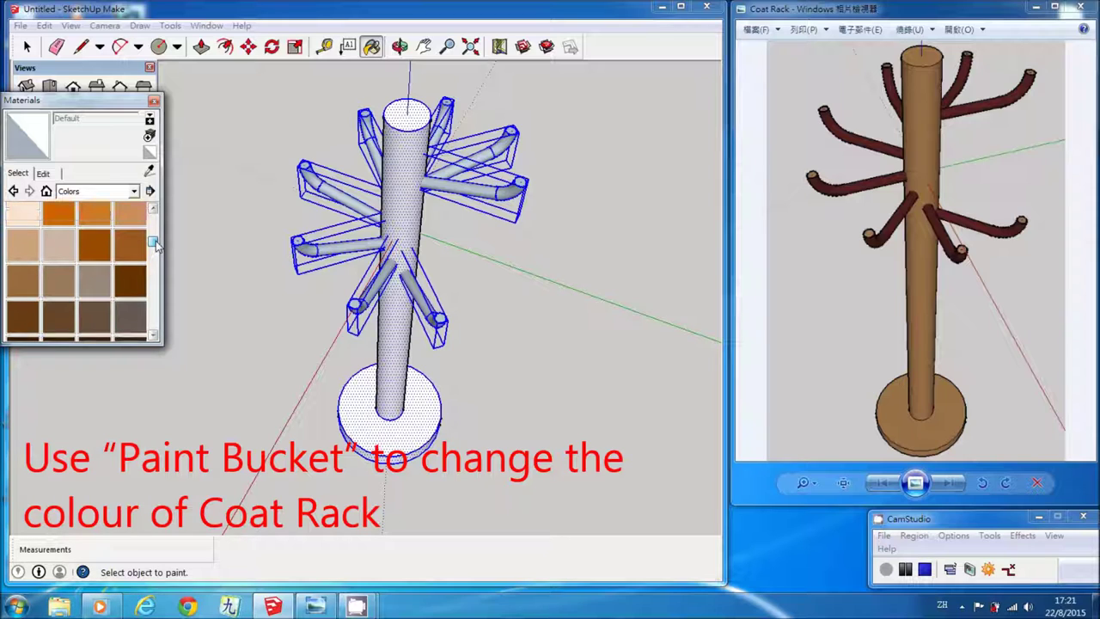
click(95, 254)
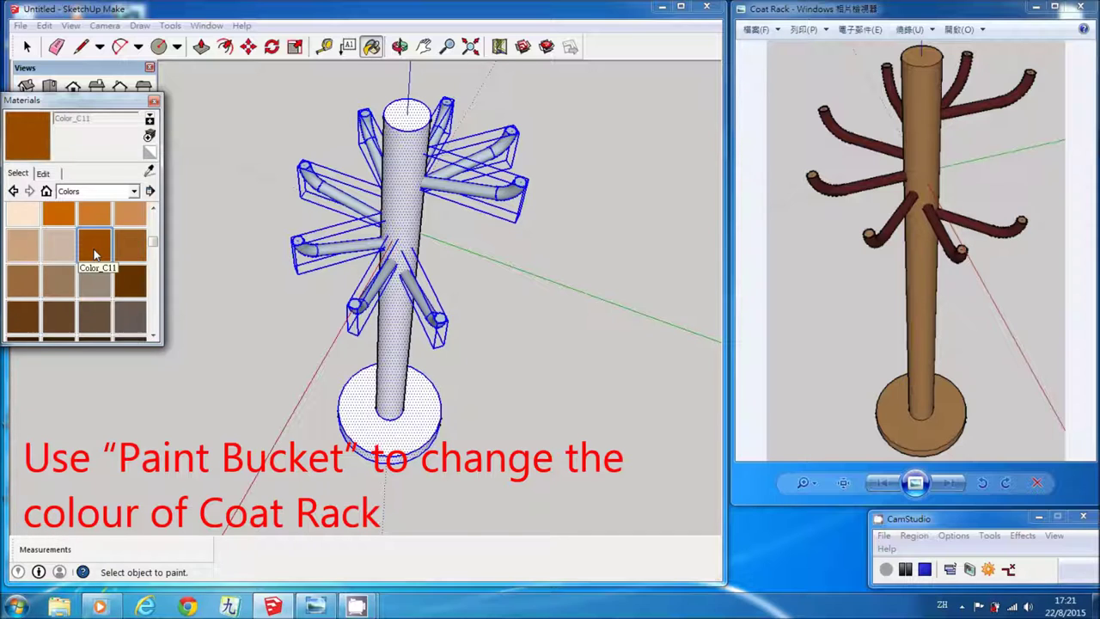
click(400, 195)
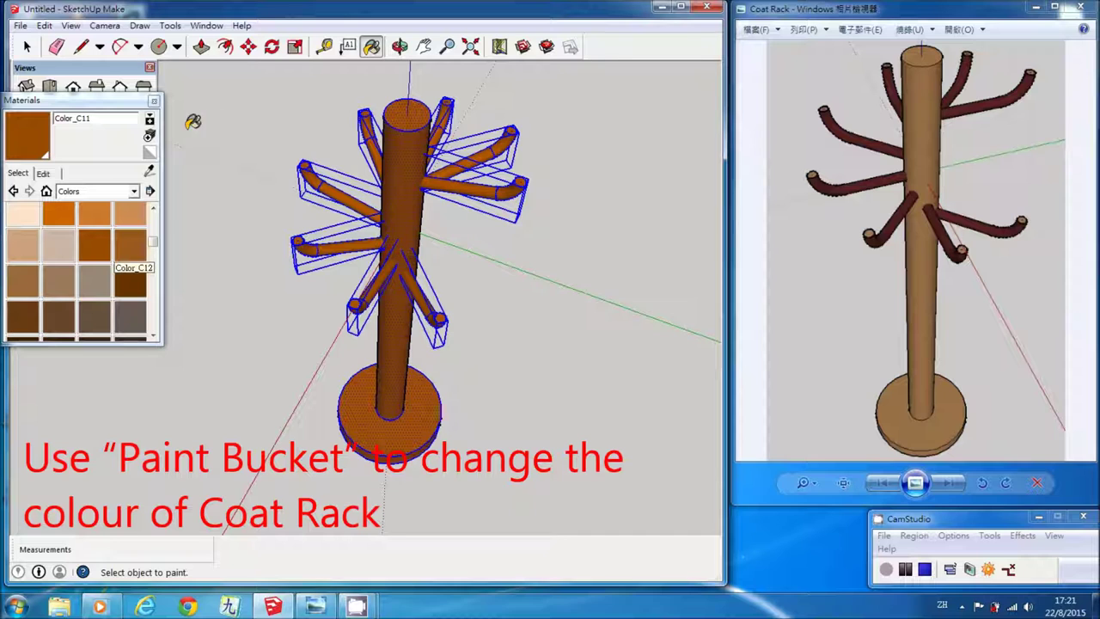
key(space)
key(space)
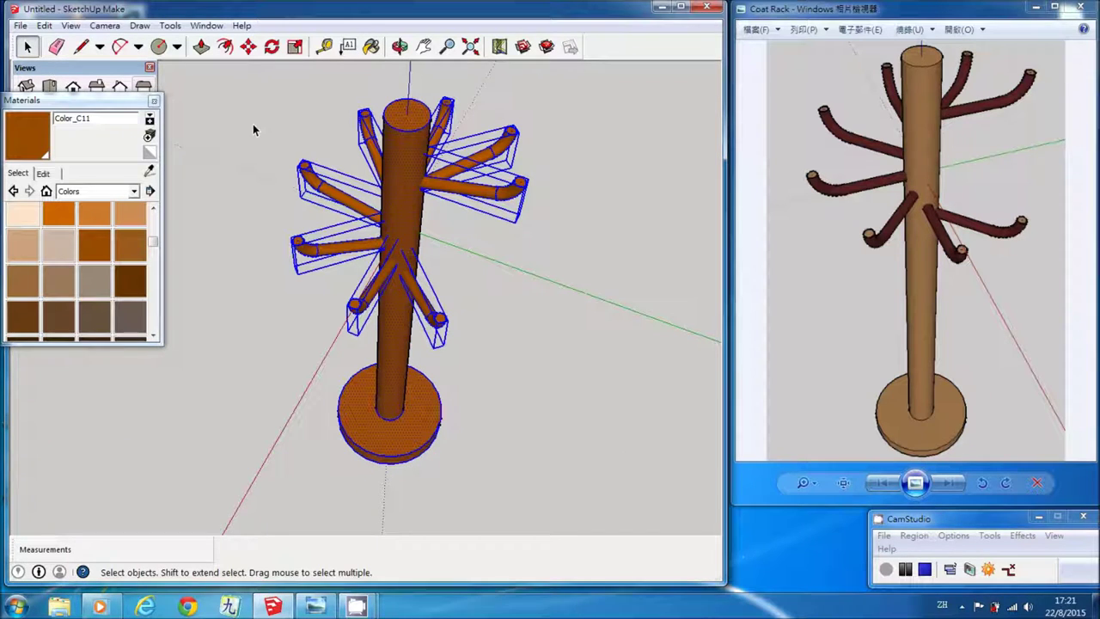
click(252, 123)
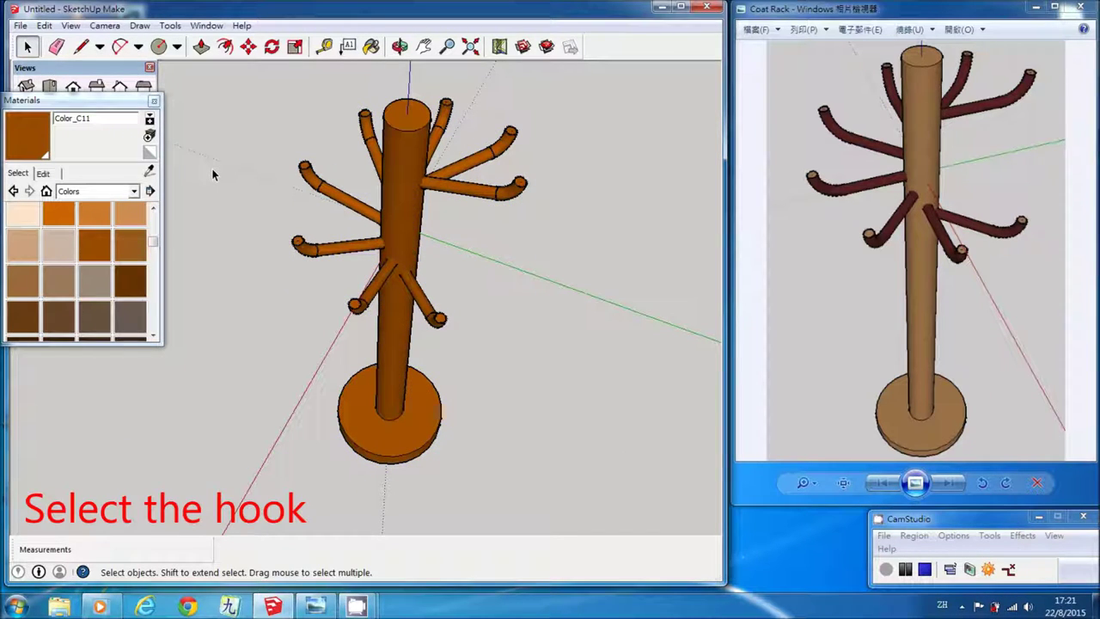
Enter editing of the hook component and select all its geometry
click(486, 198)
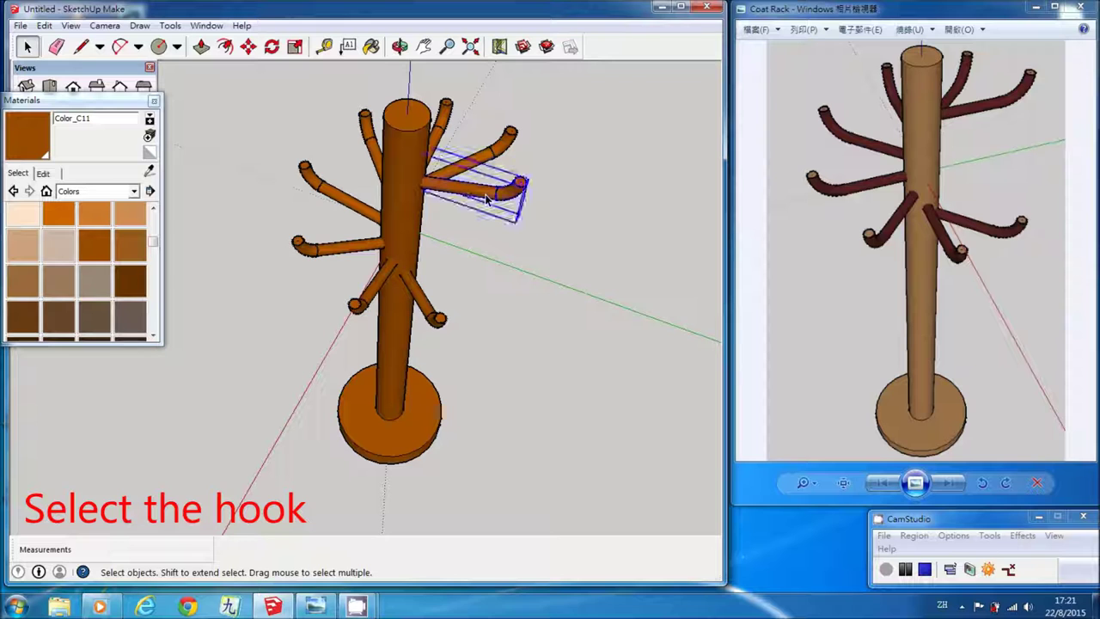
right_click(486, 196)
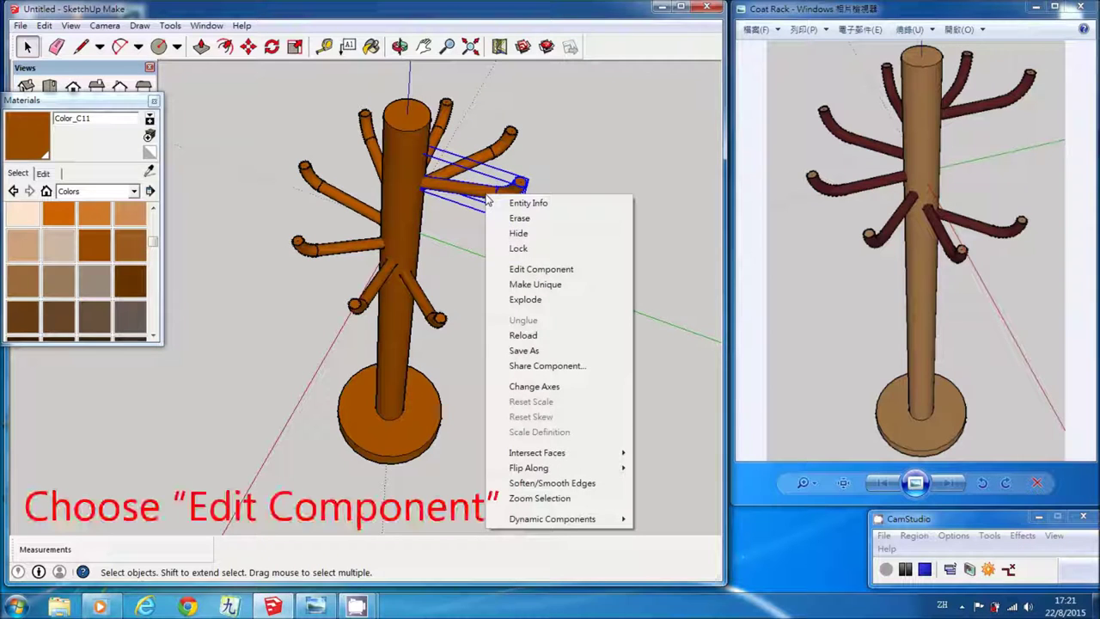
click(539, 271)
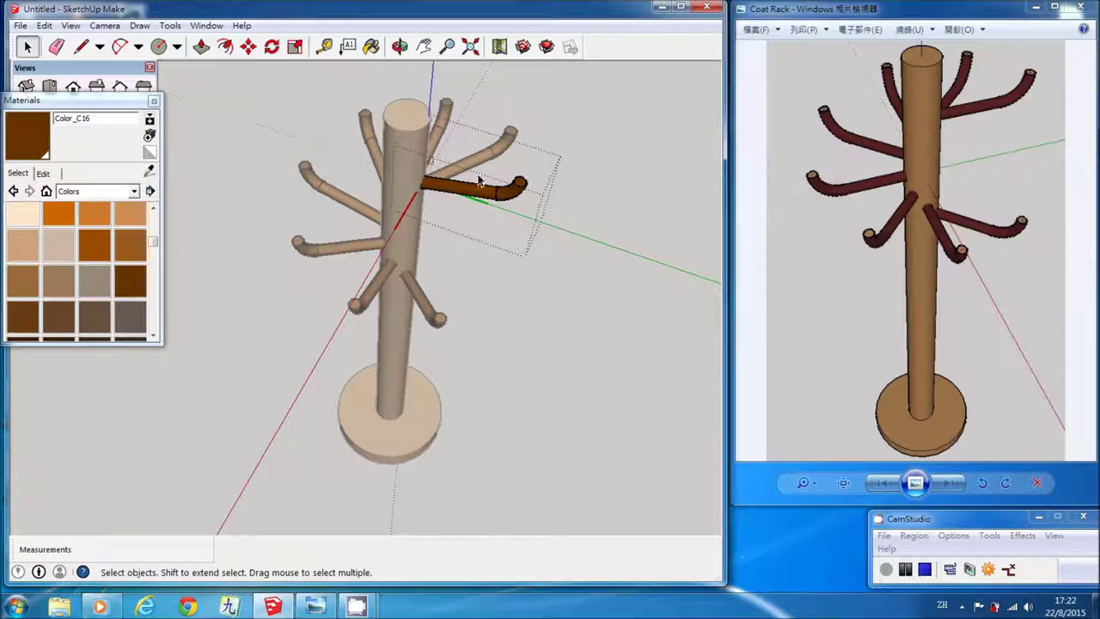
key(ctrl+a)
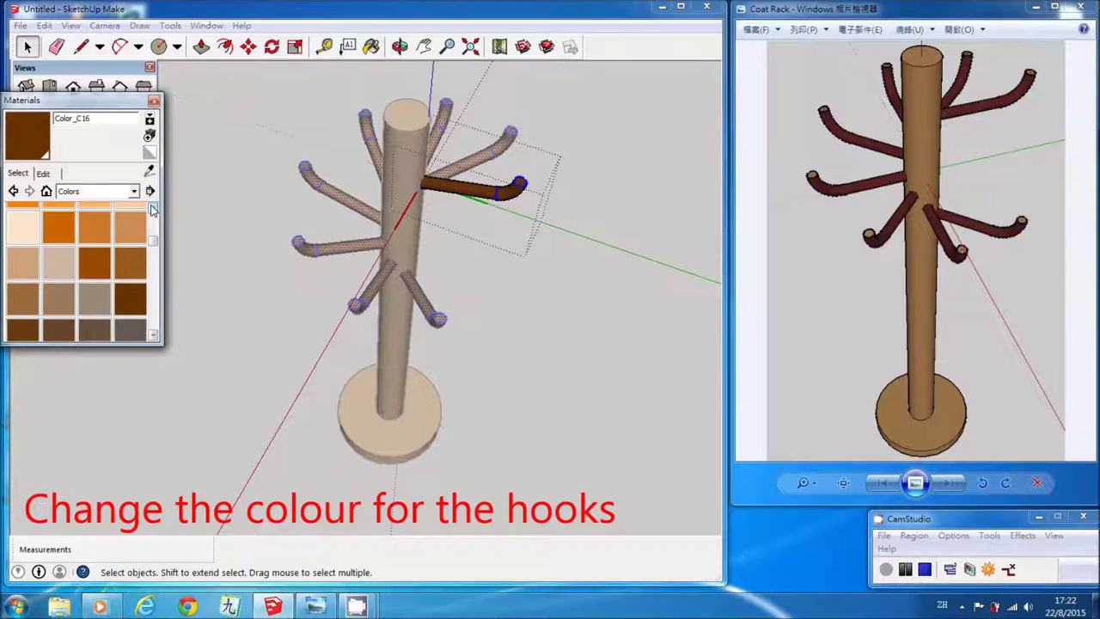
scroll(152, 210, up, 1)
scroll(153, 209, up, 1)
scroll(152, 210, up, 1)
scroll(152, 210, up, 1)
scroll(152, 210, up, 1)
scroll(152, 210, up, 1)
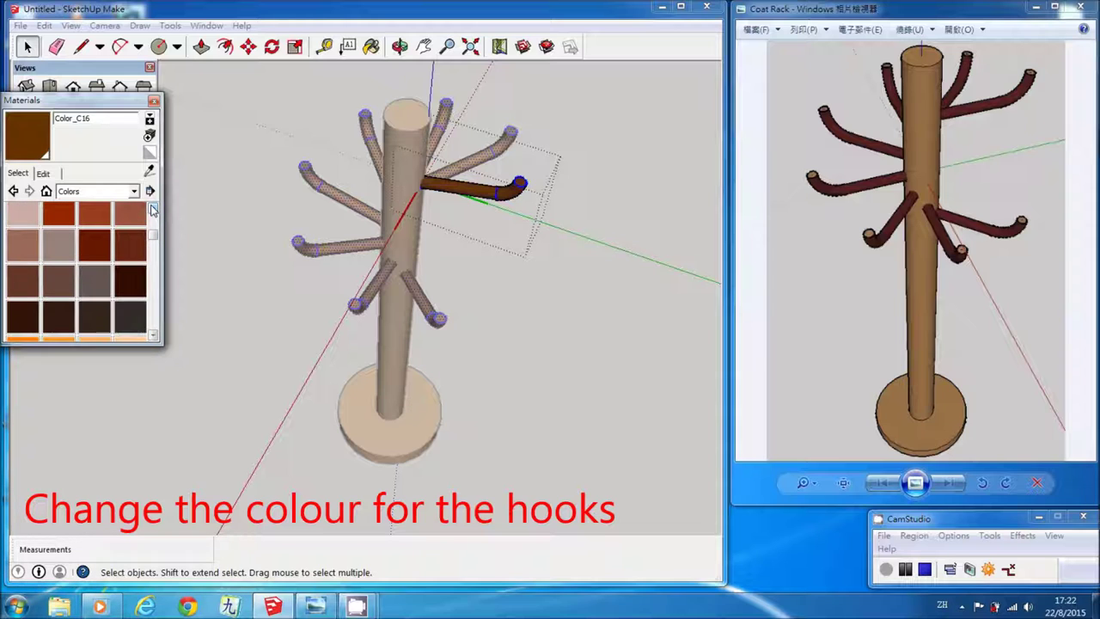
Paint the hooks dark brown Color_B21, exit editing and close the Materials panel
click(134, 290)
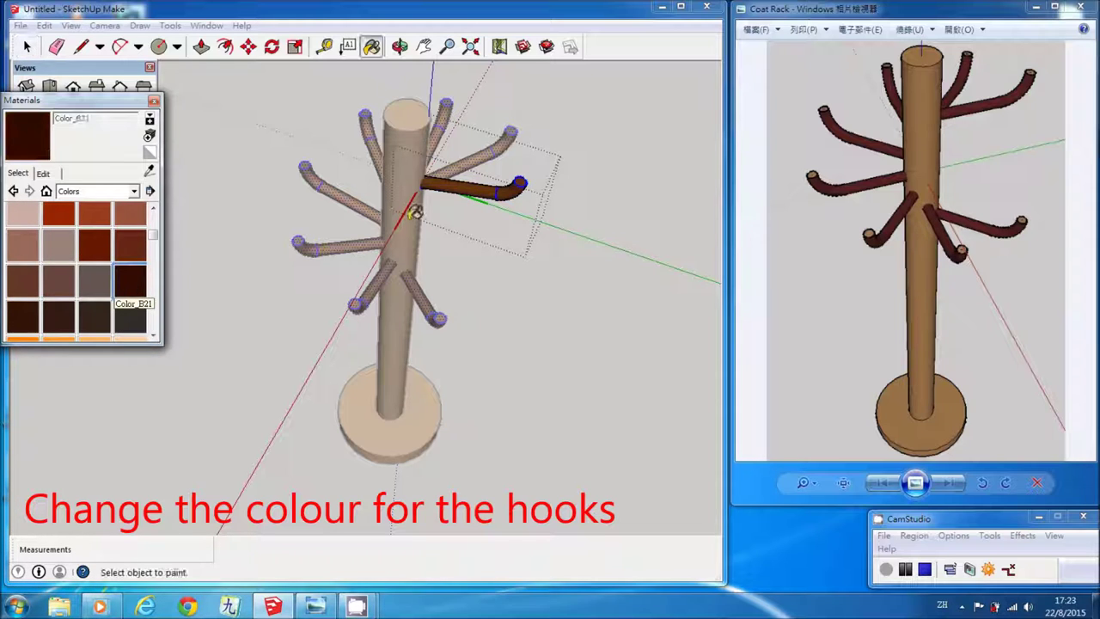
click(474, 182)
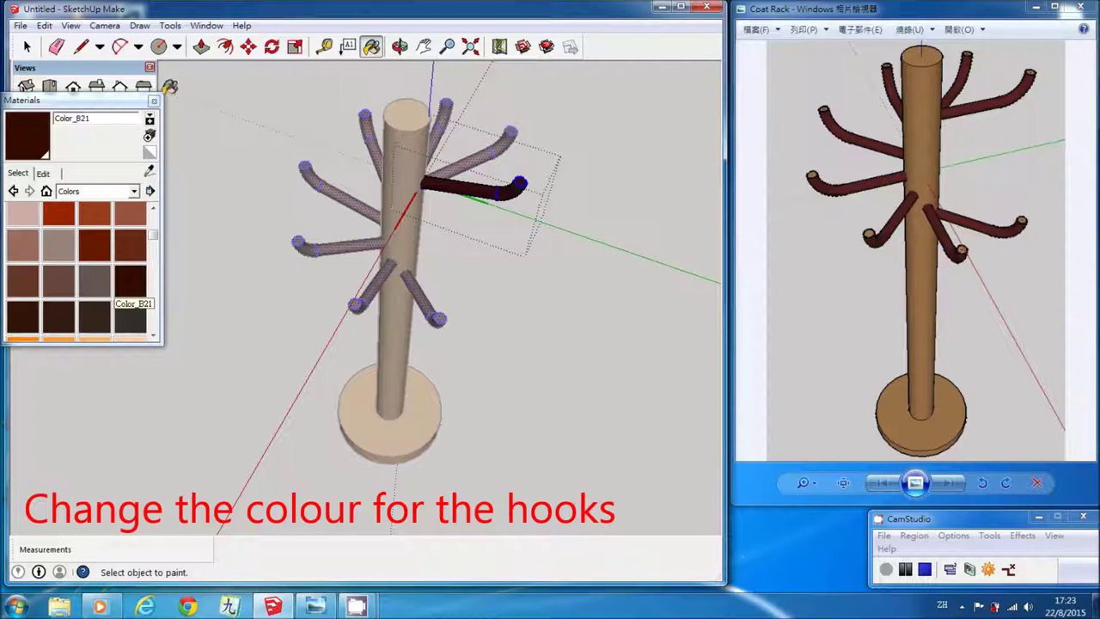
click(26, 46)
click(172, 97)
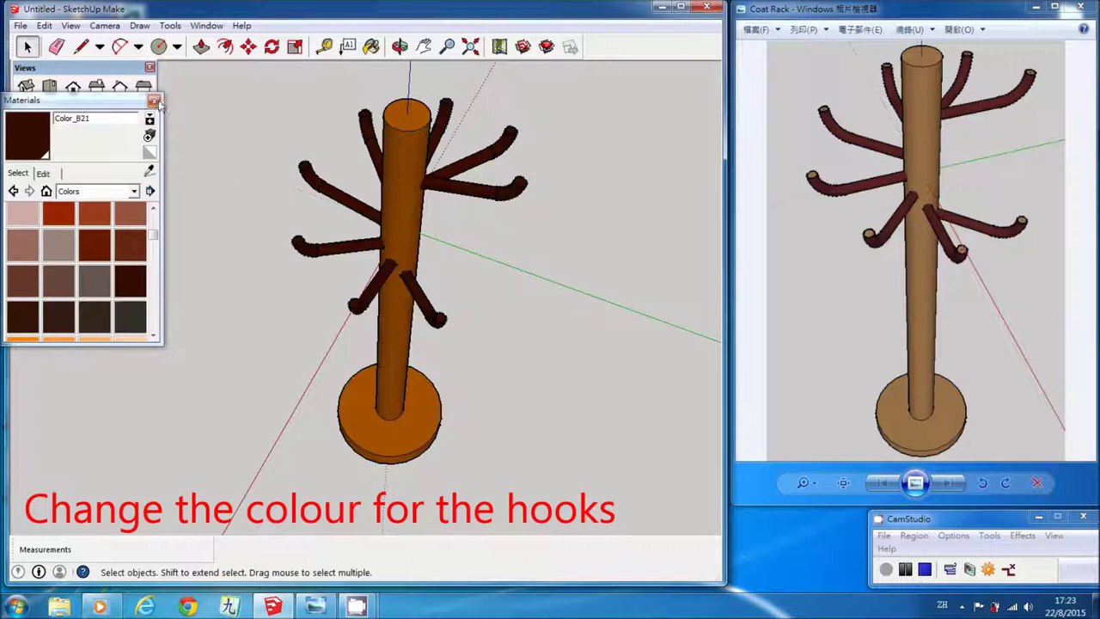
click(154, 101)
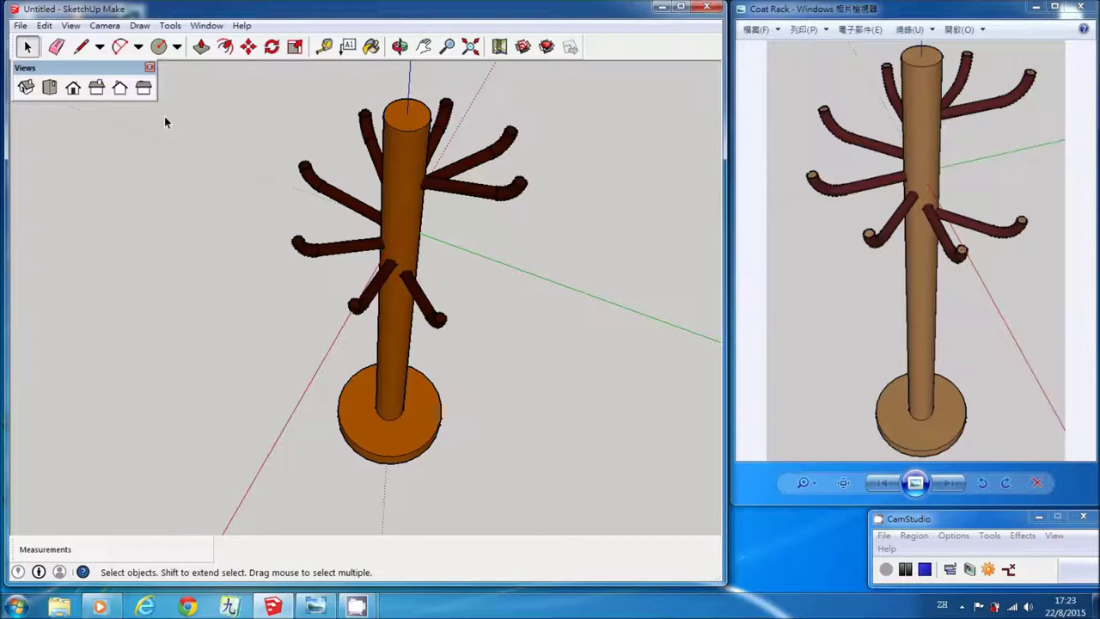
Fit the finished rack in view, orbit slightly around it, and refit it
click(470, 46)
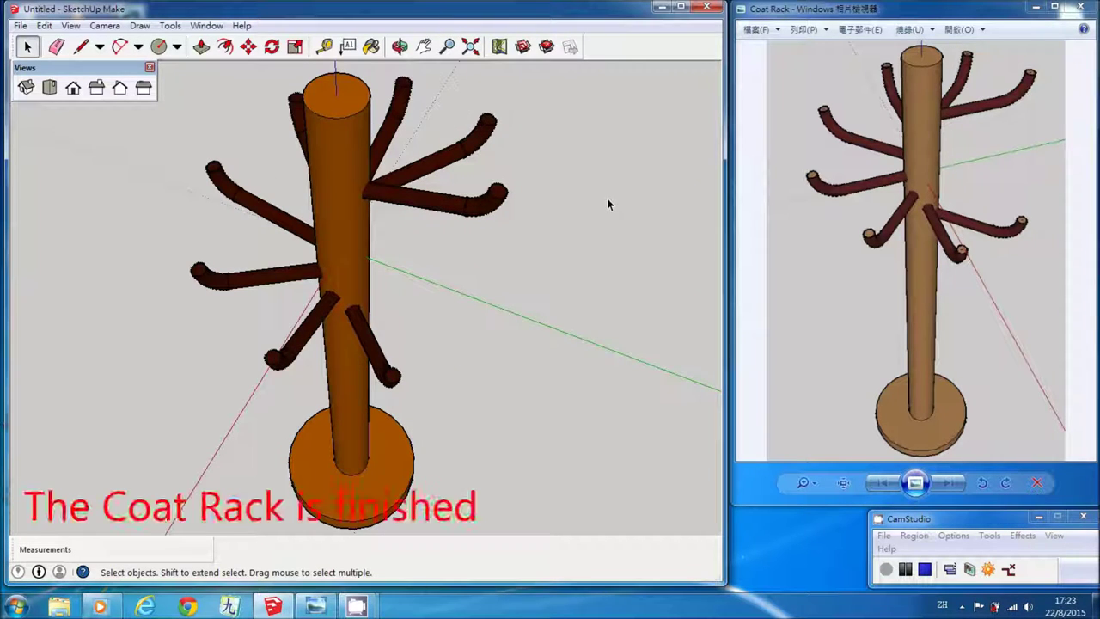
click(400, 47)
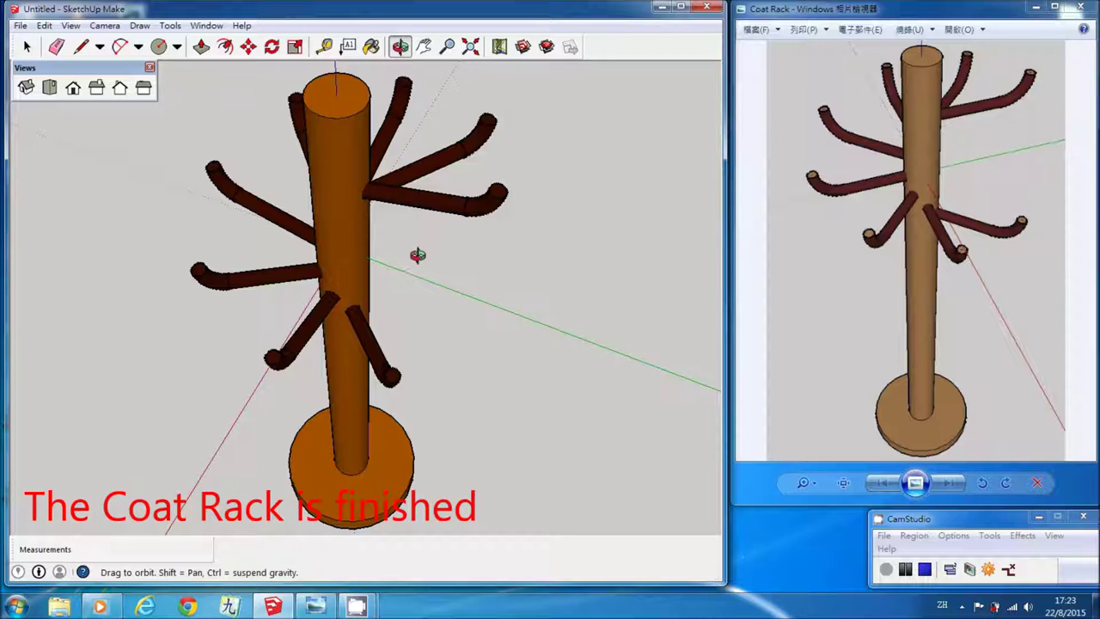
drag(421, 254, 447, 251)
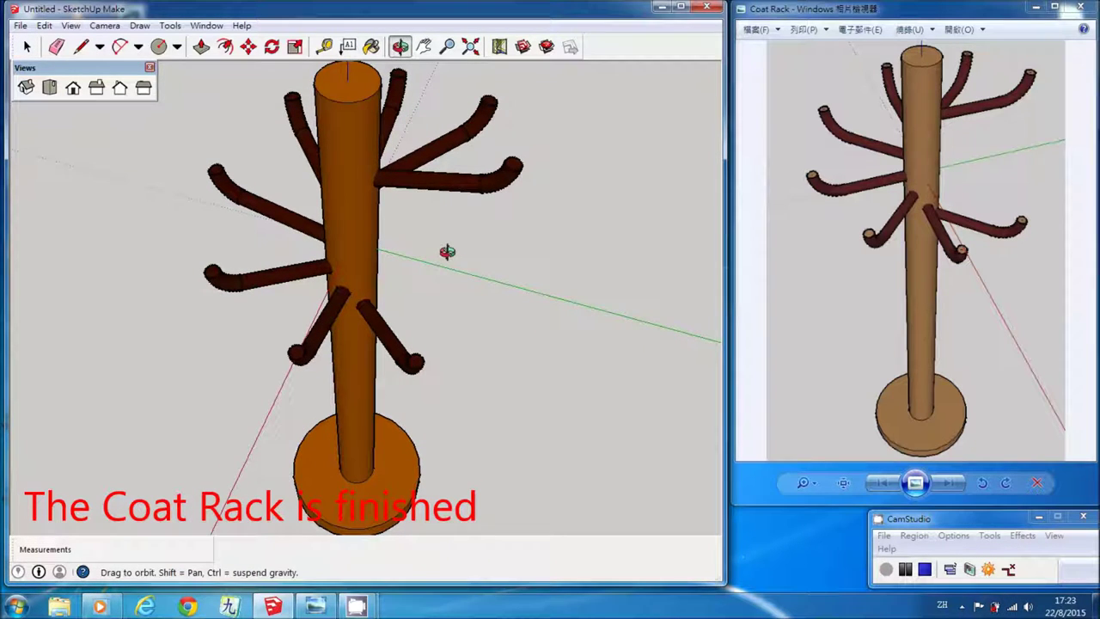
middle_drag(446, 251, 454, 256)
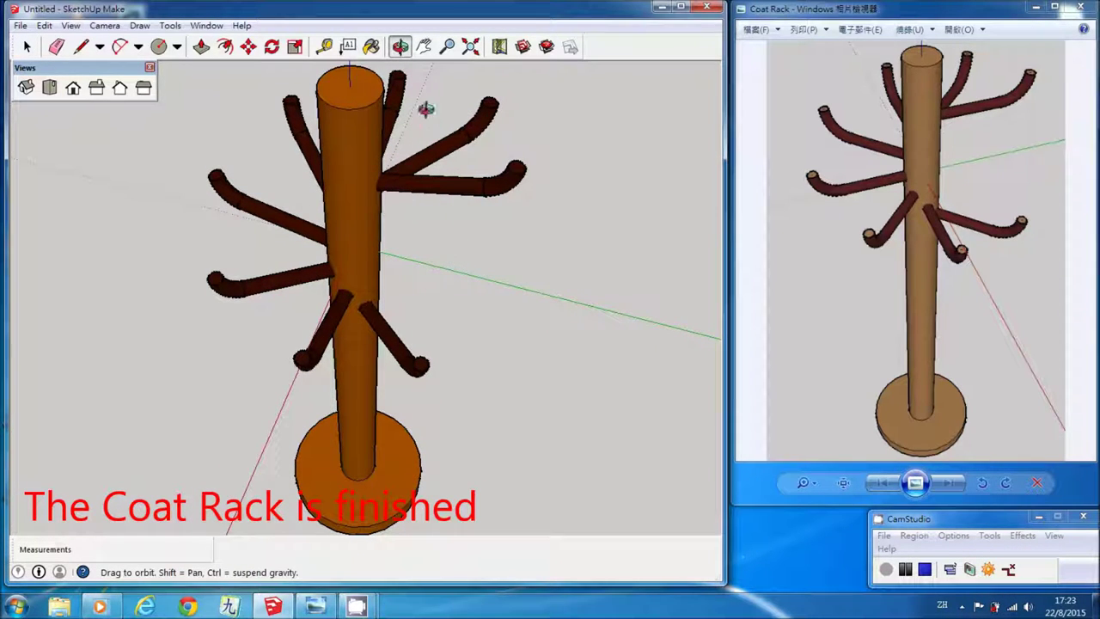
click(470, 47)
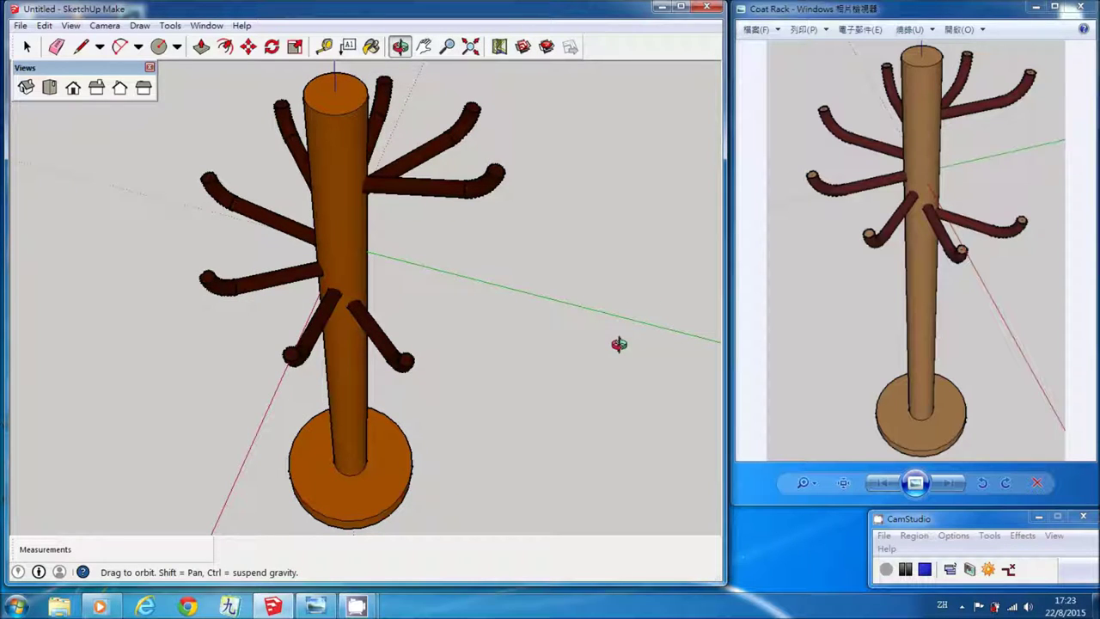